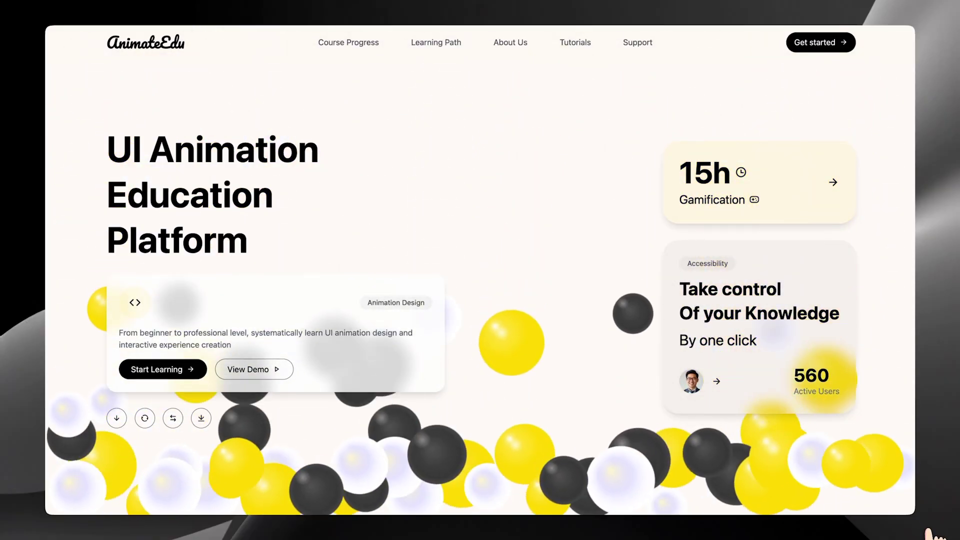
Step: Submit the landing-page description so Readdy plans the page structure and starts generating
{"action": "scroll", "coordinate": [859, 444], "scroll_direction": "down", "scroll_amount": 8}
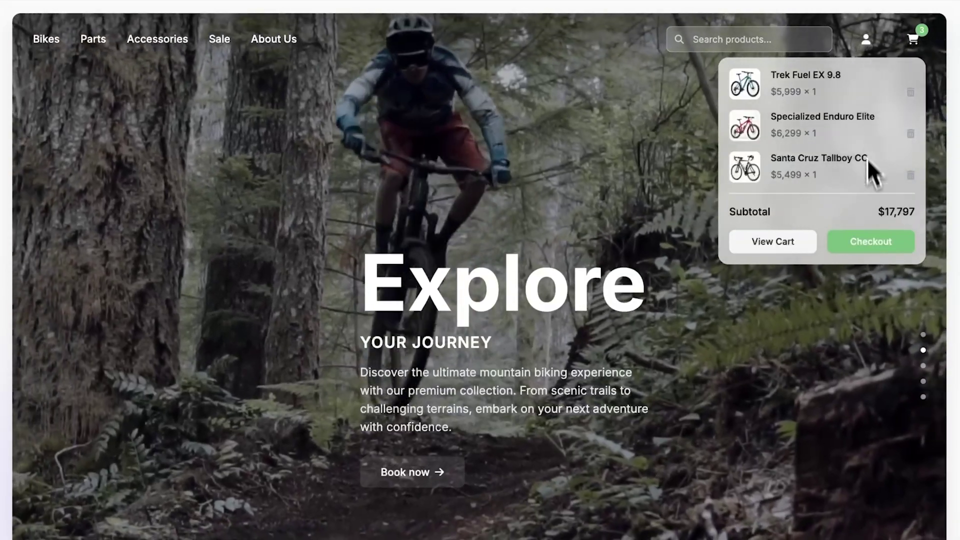
{"action": "left_click", "coordinate": [909, 163]}
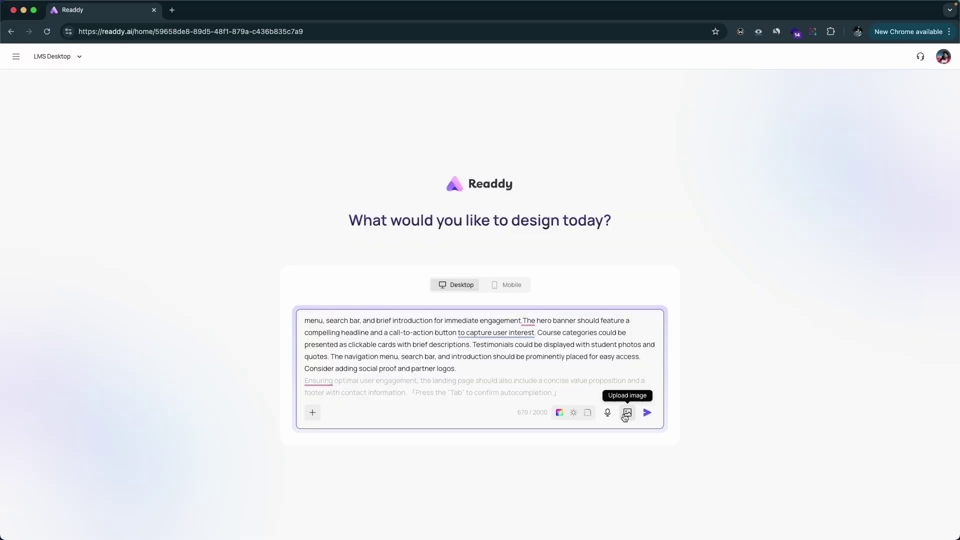
{"action": "left_click", "coordinate": [648, 412]}
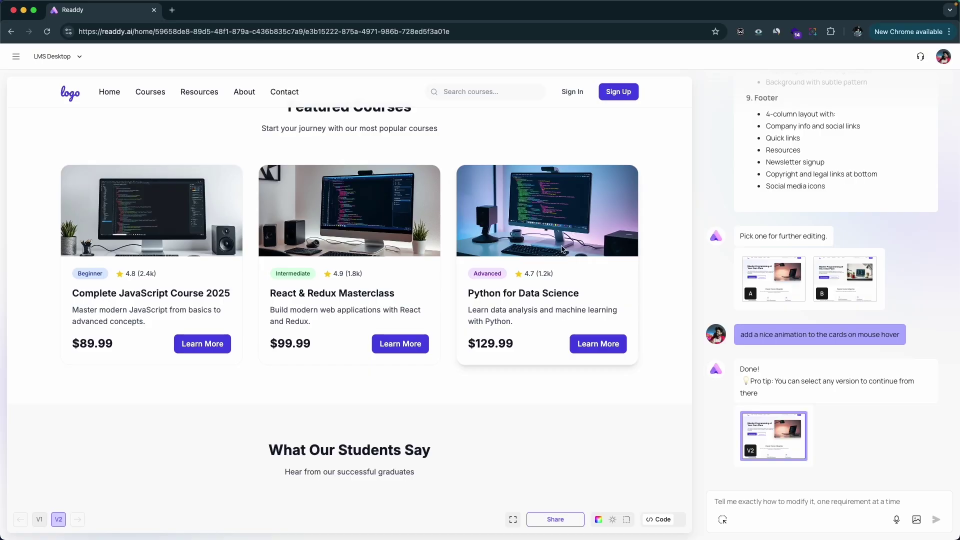
Step: Generate the planned page, review variants A and B, and show the project's page list
{"action": "left_click", "coordinate": [201, 372]}
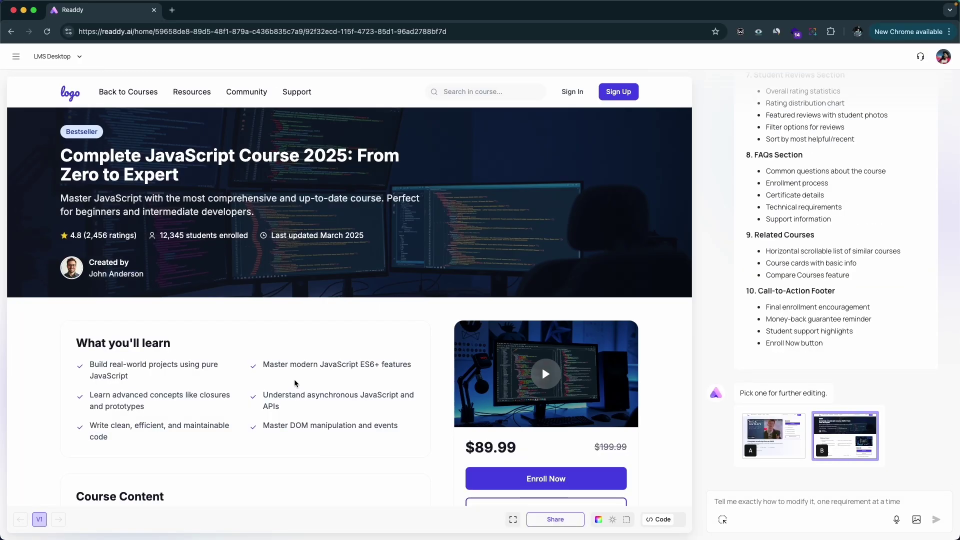
{"action": "scroll", "coordinate": [167, 389], "scroll_direction": "down", "scroll_amount": 7}
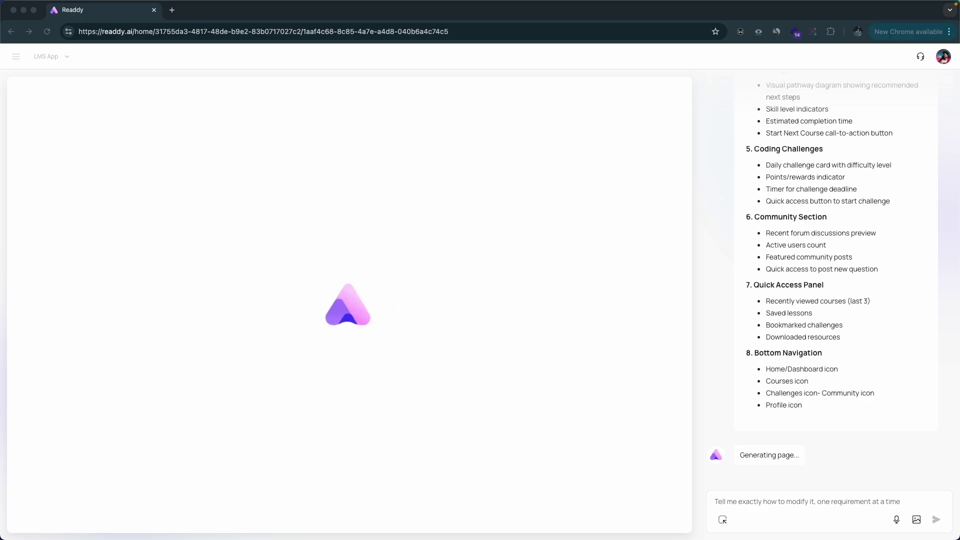
{"action": "left_click", "coordinate": [281, 470]}
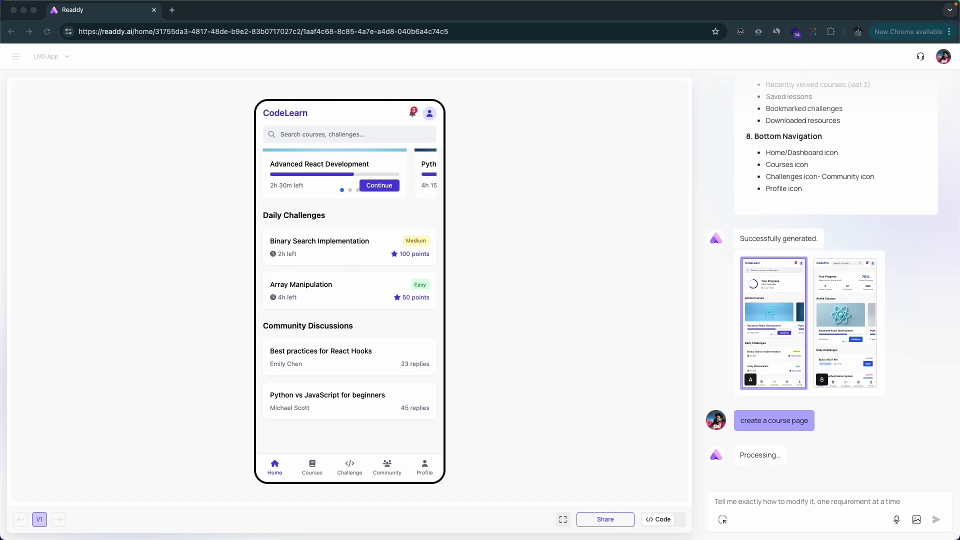
{"action": "left_click", "coordinate": [16, 56]}
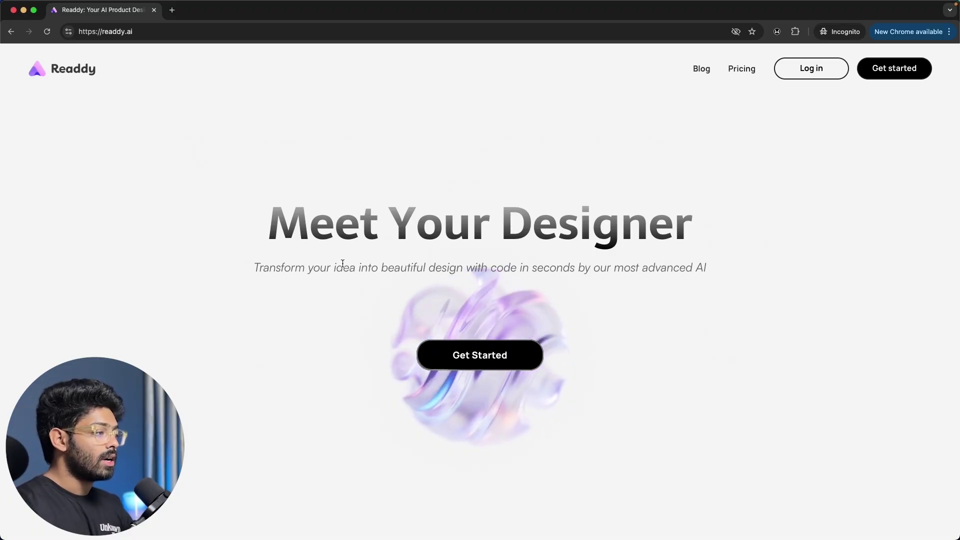
Step: Scroll down through the Readdy homepage artworks and back up
{"action": "scroll", "coordinate": [342, 264], "scroll_direction": "down", "scroll_amount": 5}
{"action": "scroll", "coordinate": [343, 263], "scroll_direction": "down", "scroll_amount": 12}
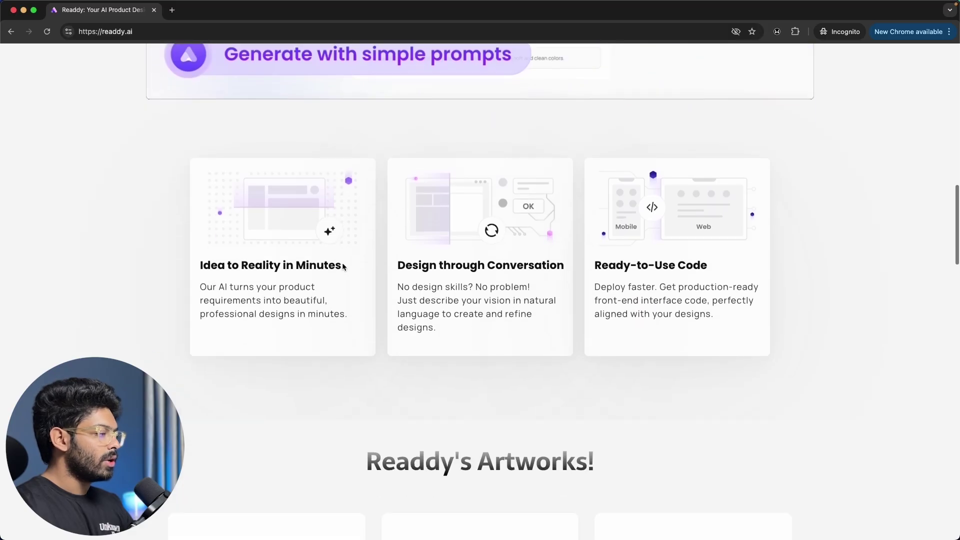
{"action": "scroll", "coordinate": [217, 262], "scroll_direction": "down", "scroll_amount": 4}
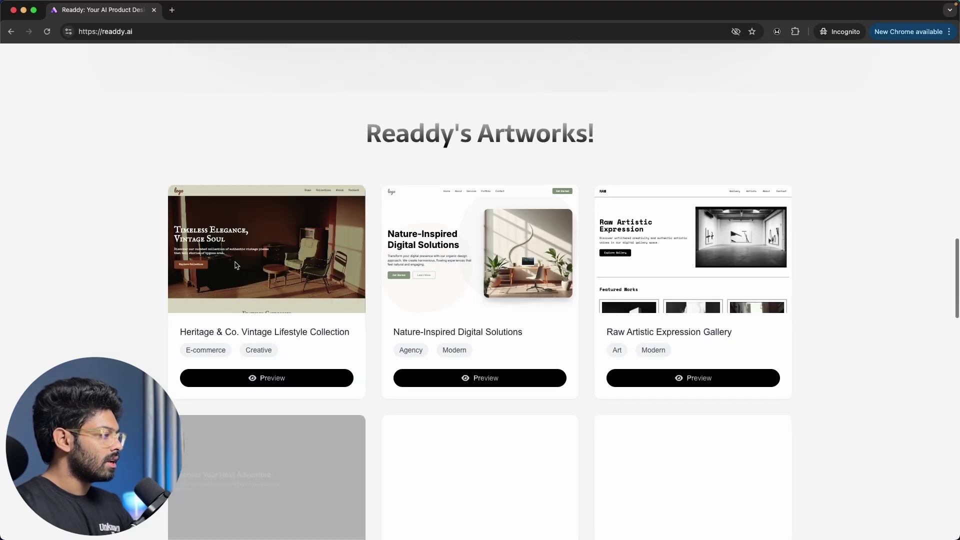
{"action": "scroll", "coordinate": [519, 255], "scroll_direction": "down", "scroll_amount": 7}
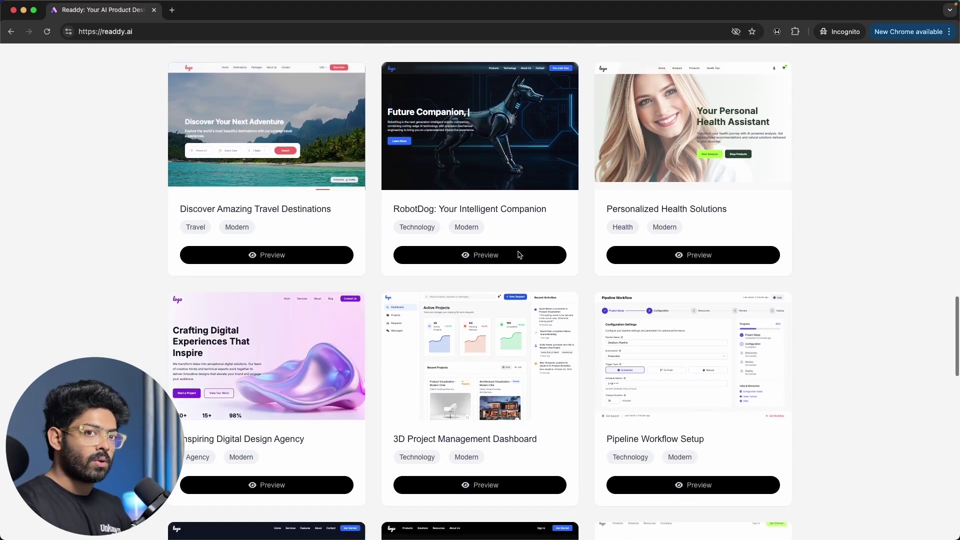
{"action": "scroll", "coordinate": [519, 255], "scroll_direction": "down", "scroll_amount": 20}
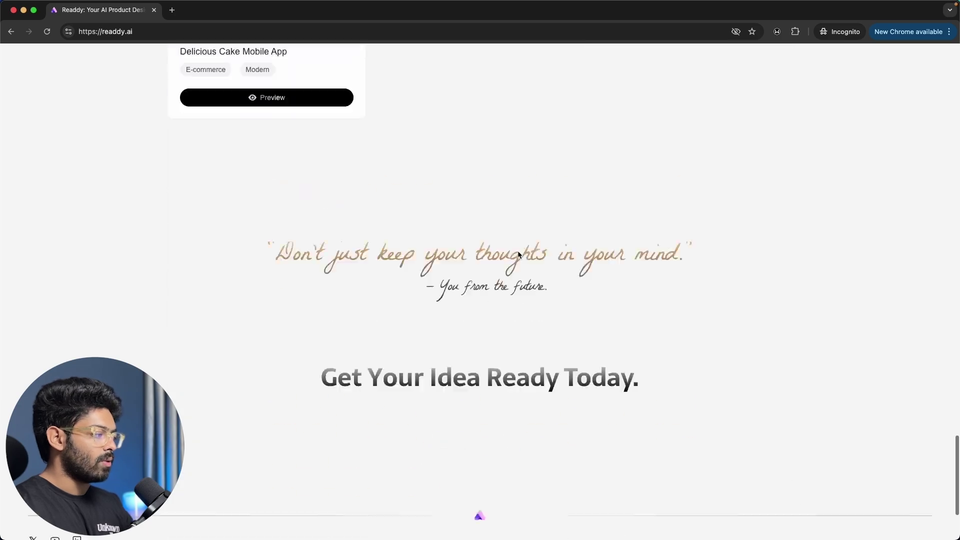
{"action": "scroll", "coordinate": [518, 251], "scroll_direction": "up", "scroll_amount": 20}
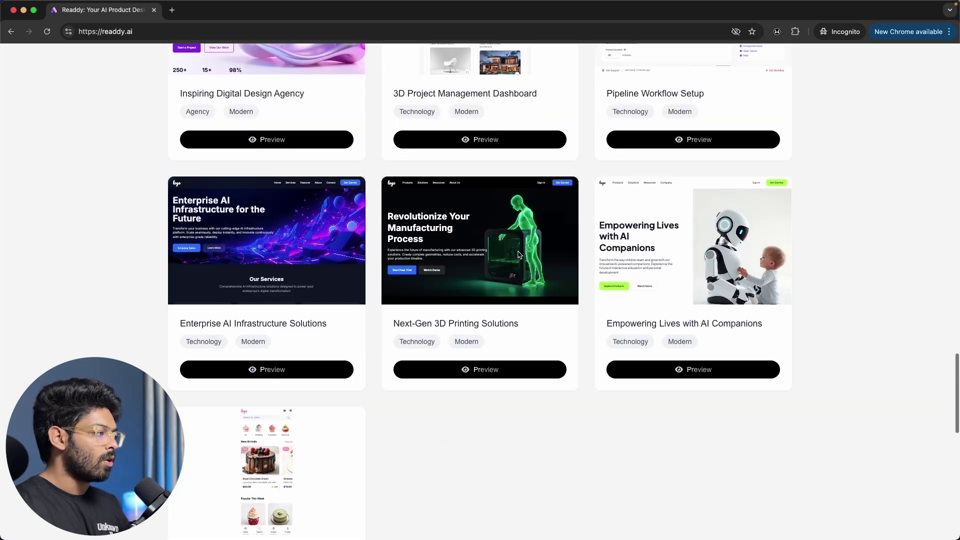
{"action": "scroll", "coordinate": [517, 253], "scroll_direction": "up", "scroll_amount": 12}
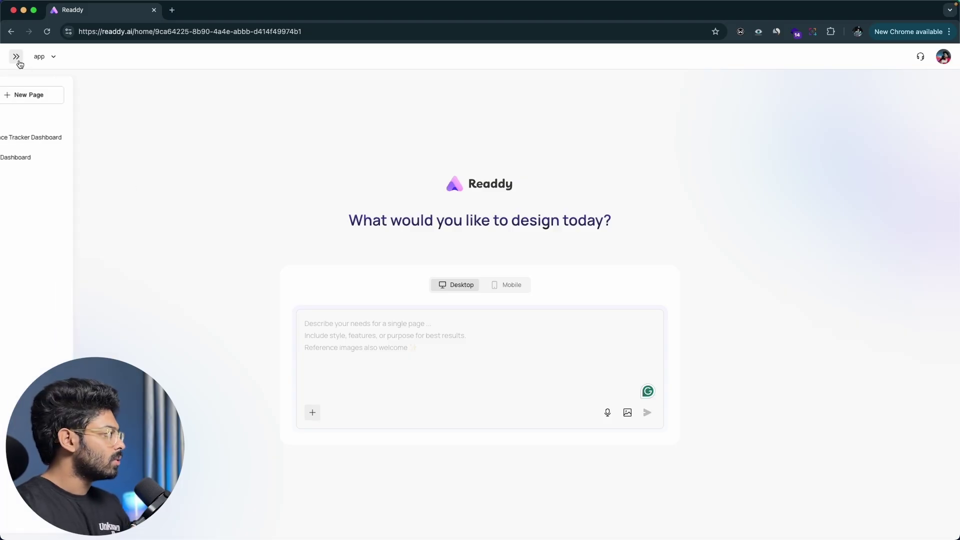
Step: Choose New Project from the project list next to 'app'
{"action": "left_click", "coordinate": [45, 57]}
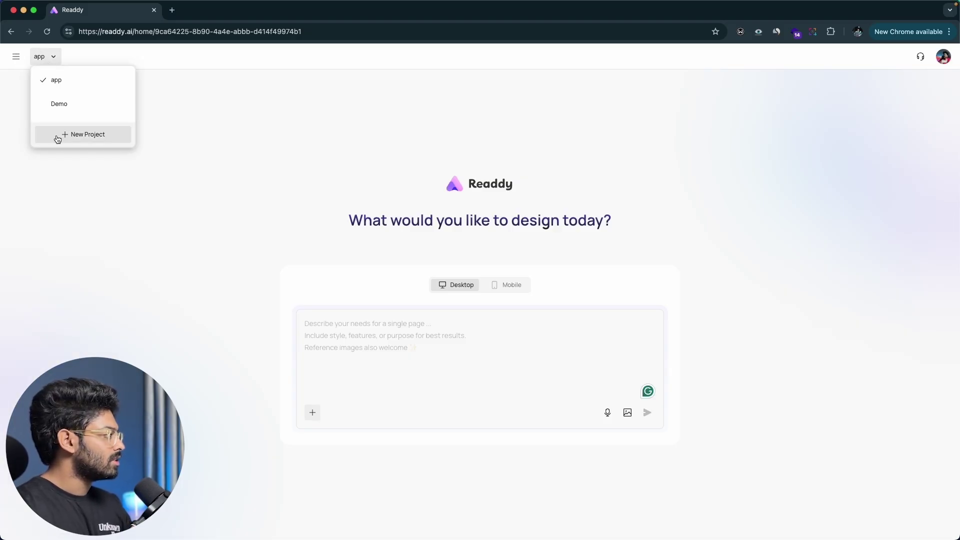
{"action": "left_click", "coordinate": [60, 136]}
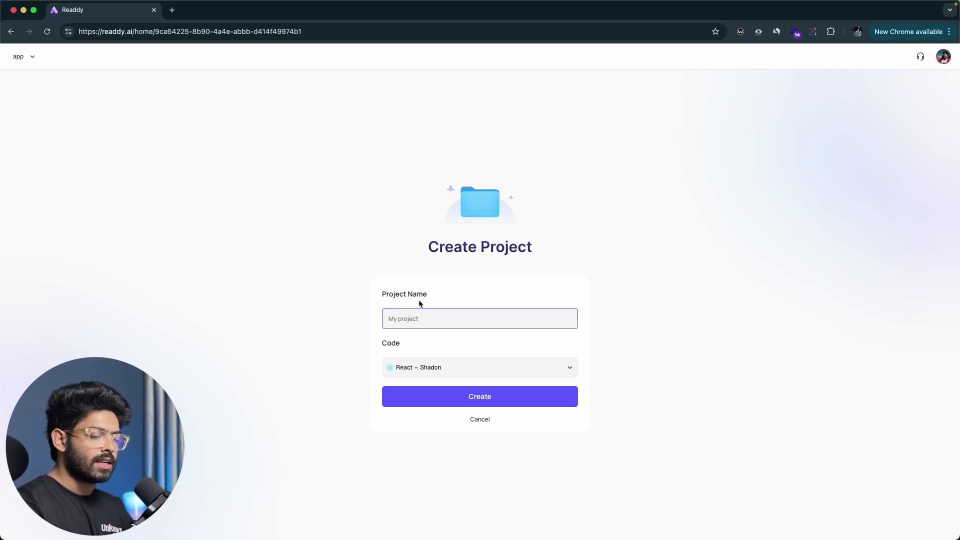
Step: Create a project named 'LMS Desktop' with HTML as its code
{"action": "type", "text": "LMS Desktop"}
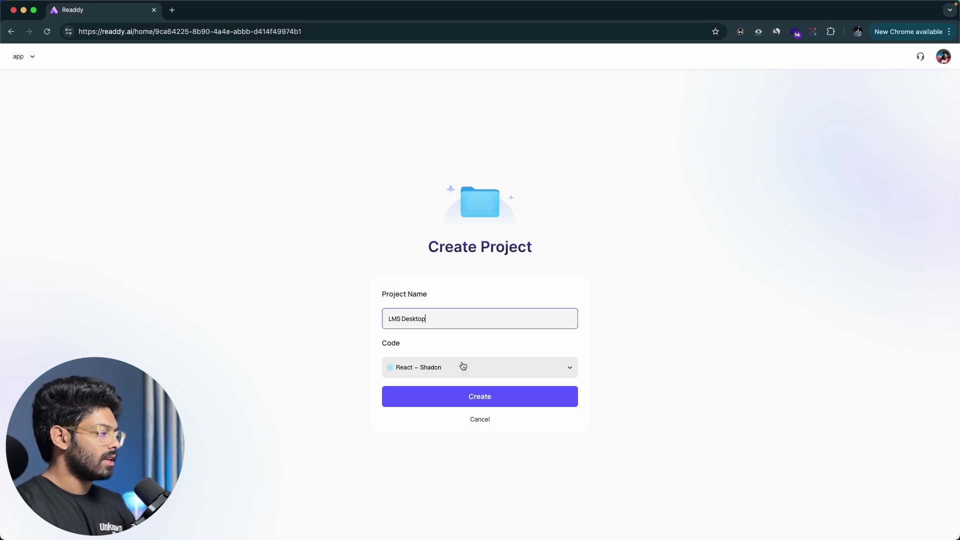
{"action": "left_click", "coordinate": [461, 367]}
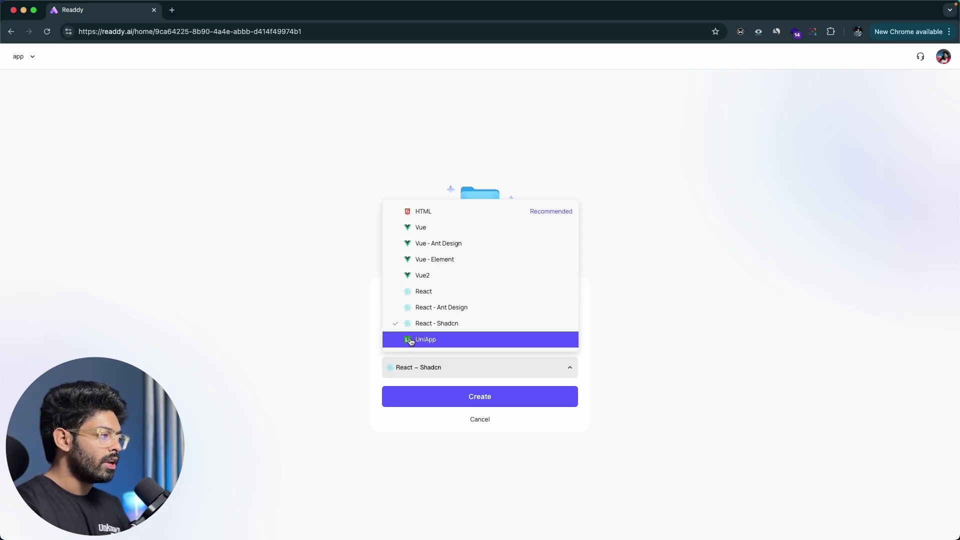
{"action": "left_click", "coordinate": [483, 213]}
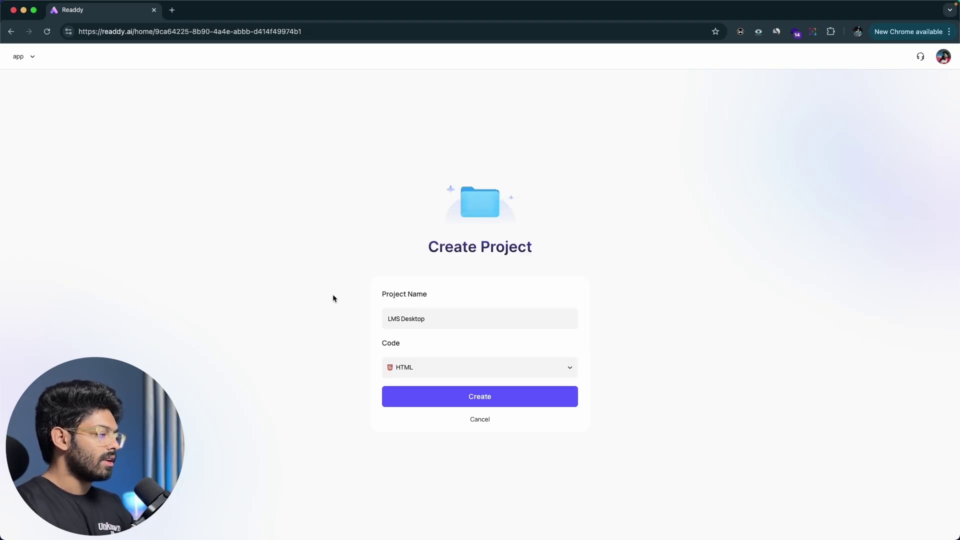
{"action": "left_click", "coordinate": [471, 398]}
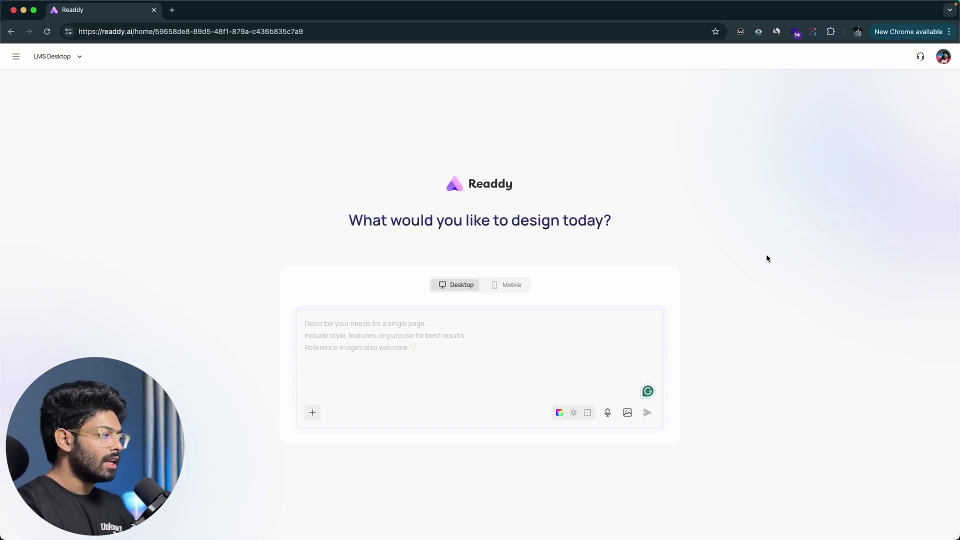
Step: Set the design target to mobile
{"action": "left_click", "coordinate": [508, 285]}
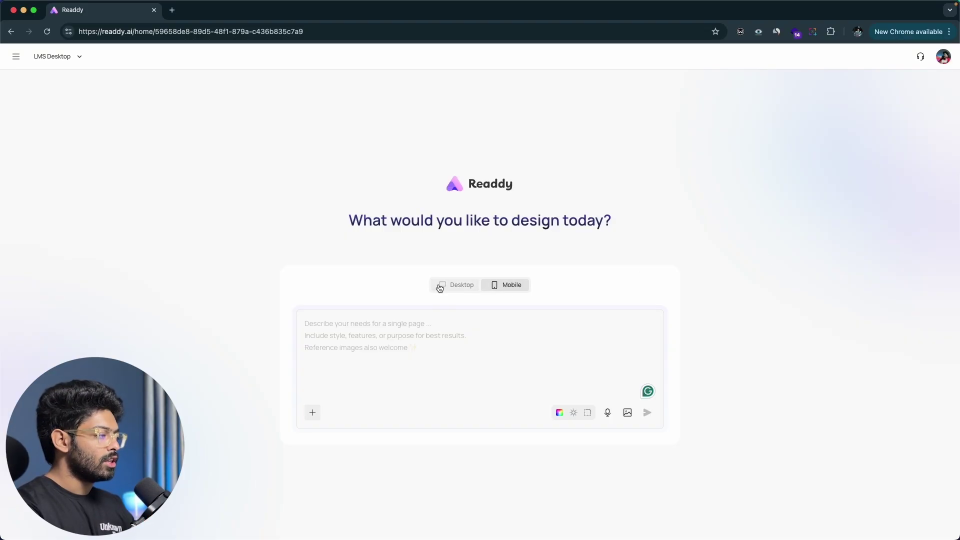
{"action": "left_click", "coordinate": [450, 285]}
{"action": "left_click", "coordinate": [495, 285]}
Step: Describe a landing page for a coding and programming course platform, accepting three autocomplete suggestions
{"action": "left_click", "coordinate": [363, 332]}
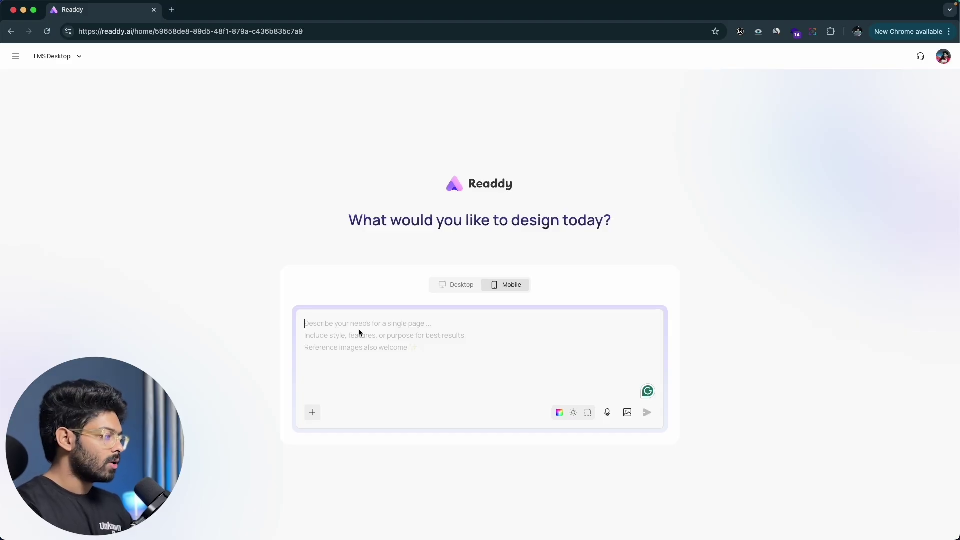
{"action": "left_click", "coordinate": [359, 332]}
{"action": "type", "text": "a landing pag"}
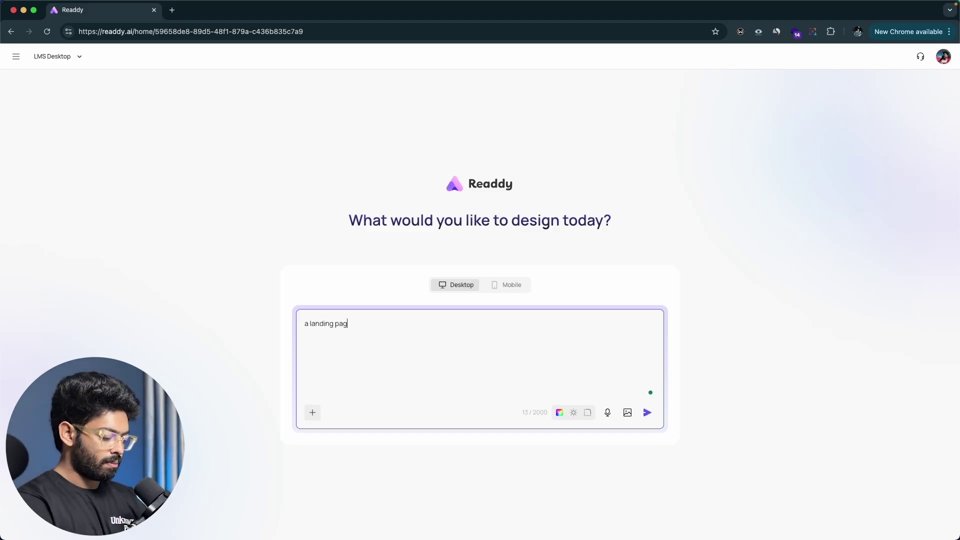
{"action": "type", "text": "e for my coding an"}
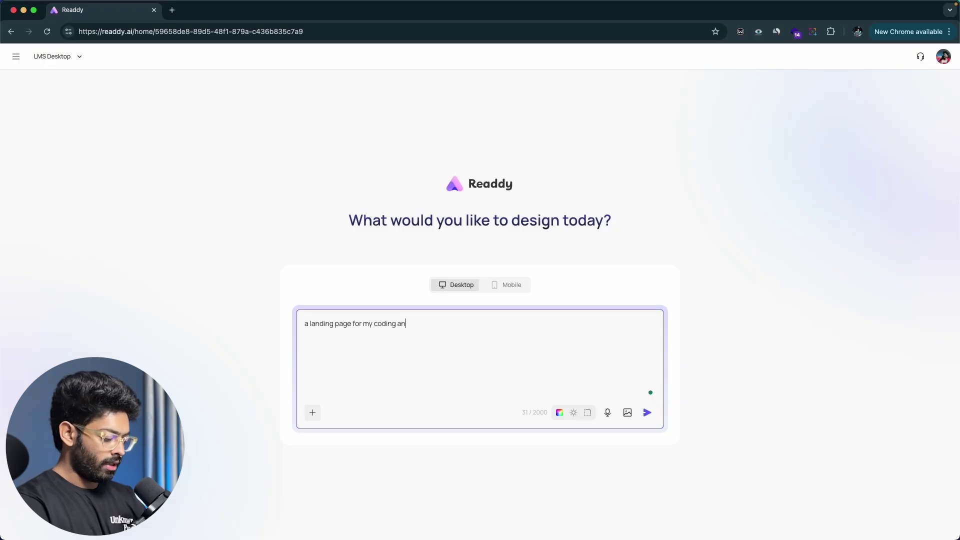
{"action": "type", "text": "d orogramming "}
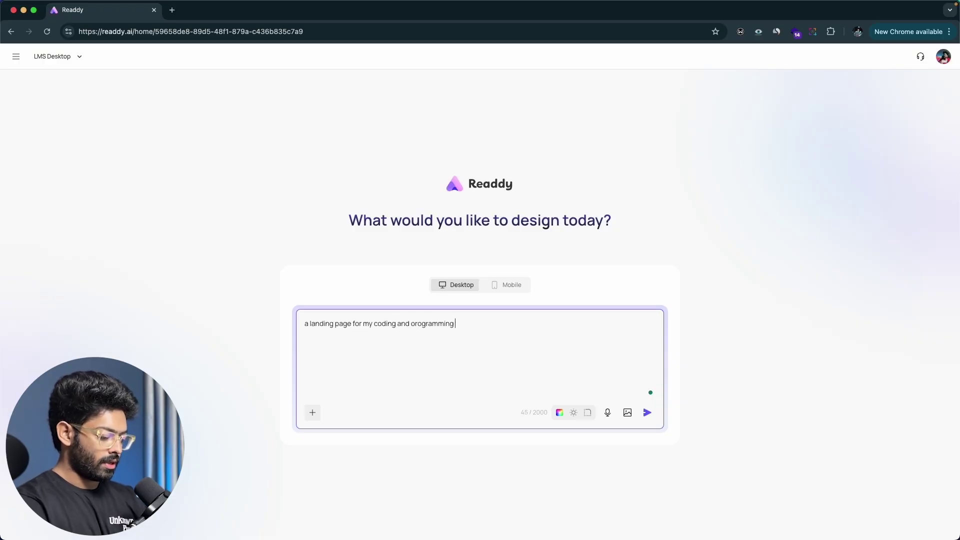
{"action": "type", "text": "course lear"}
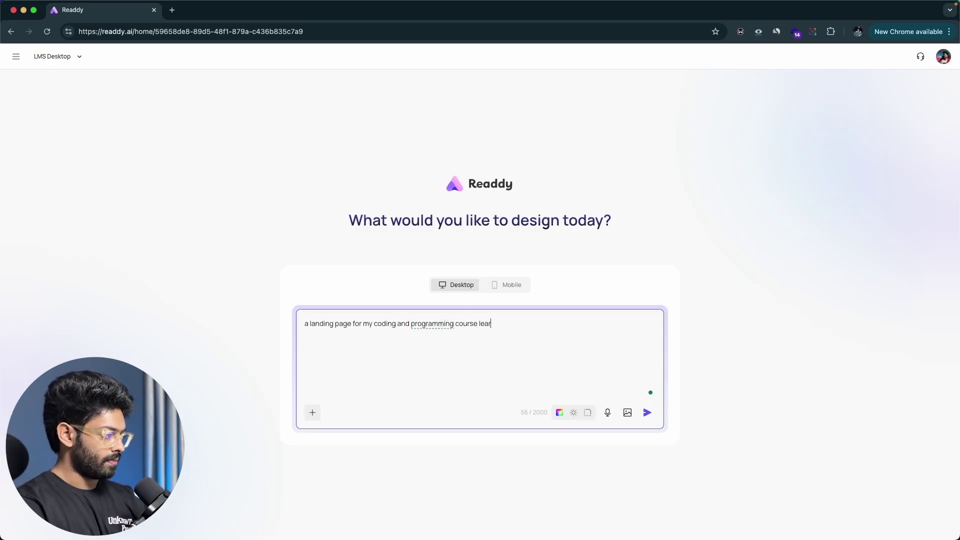
{"action": "type", "text": "ning platform."}
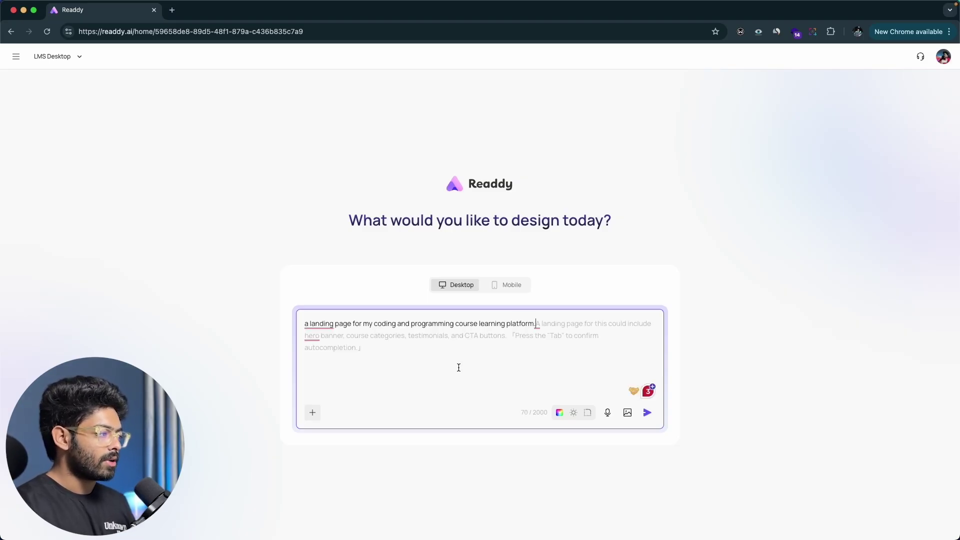
{"action": "key", "text": "Tab"}
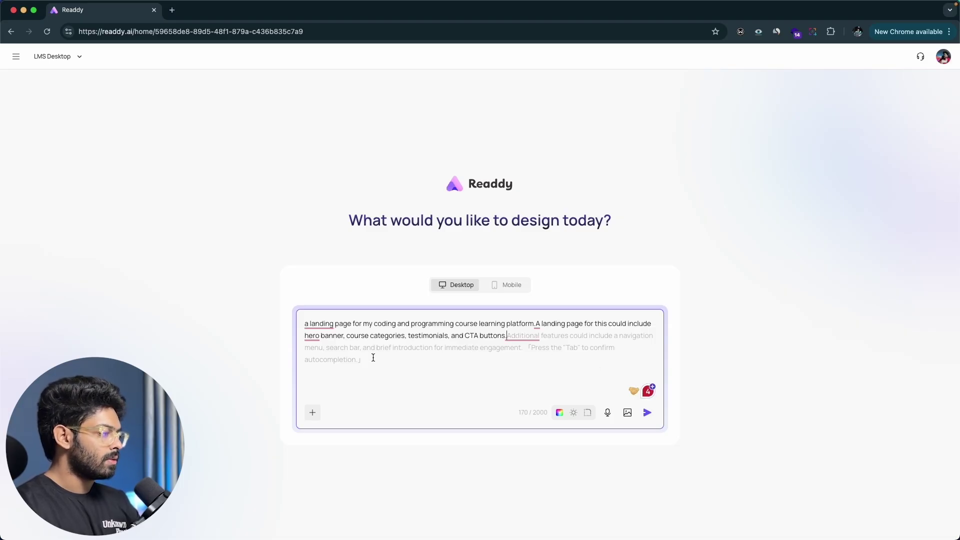
{"action": "key", "text": "Tab"}
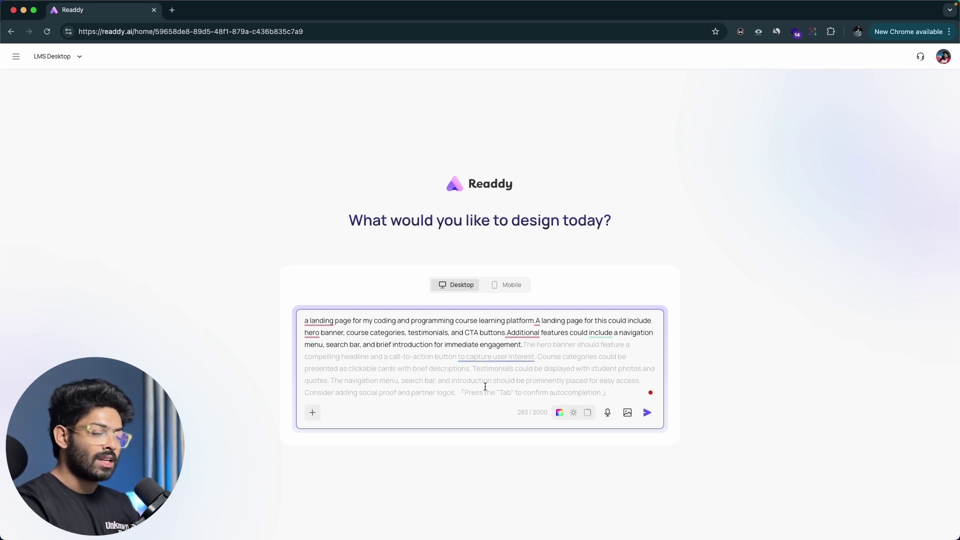
{"action": "key", "text": "Tab"}
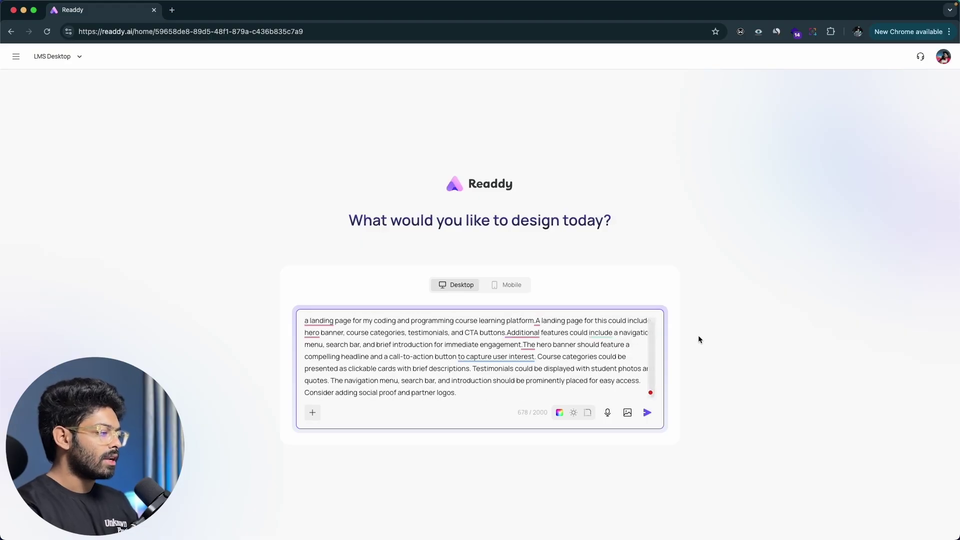
{"action": "left_click", "coordinate": [559, 414]}
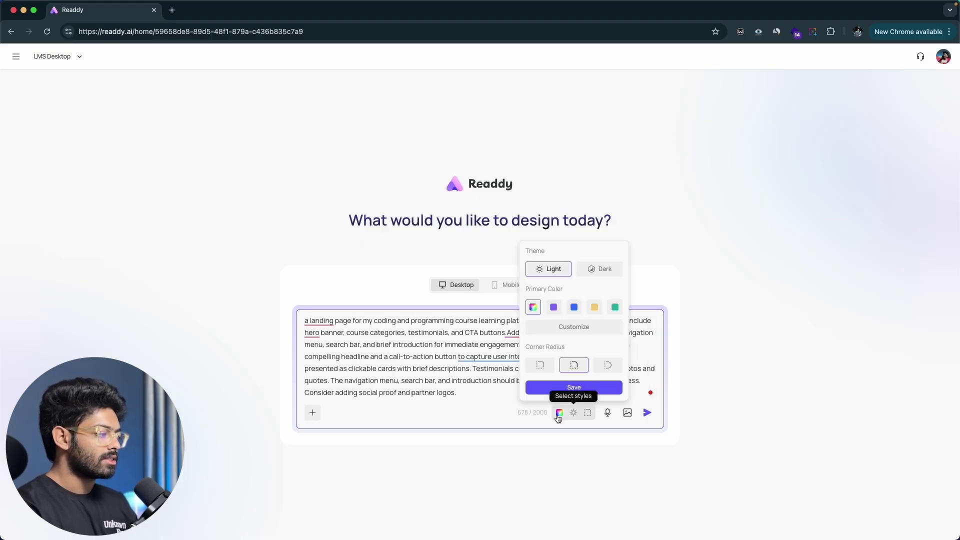
{"action": "left_click", "coordinate": [598, 270]}
{"action": "left_click", "coordinate": [553, 270]}
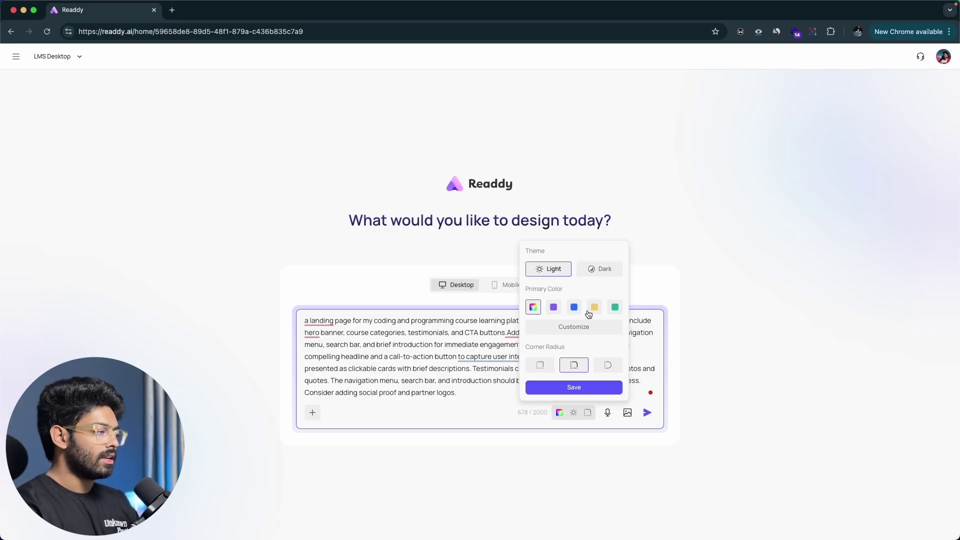
{"action": "left_click", "coordinate": [573, 387]}
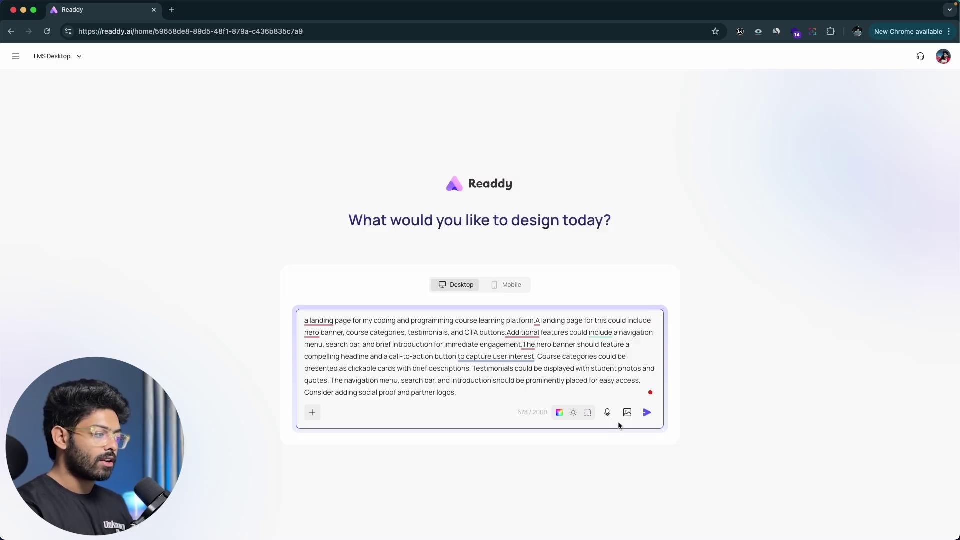
Step: Dictate a phrase on a new line of the prompt, then delete it
{"action": "left_click", "coordinate": [524, 392]}
{"action": "key", "text": "shift+Return"}
{"action": "key", "text": "shift+Return"}
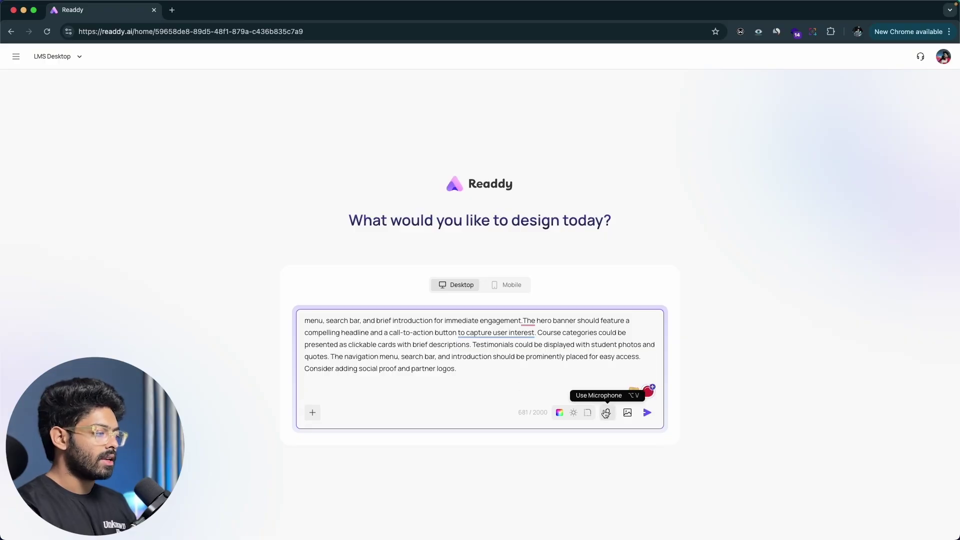
{"action": "left_click", "coordinate": [607, 413]}
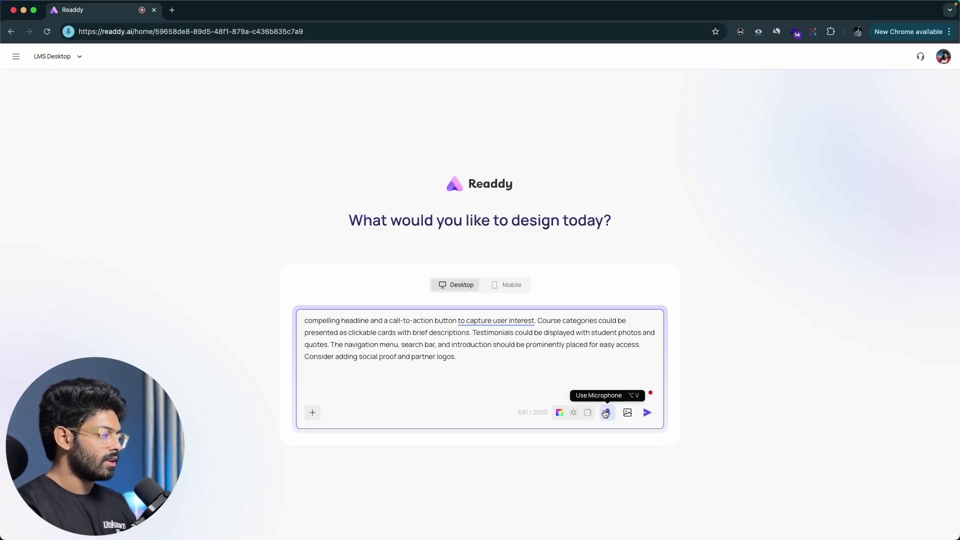
{"action": "type", "text": "ing page"}
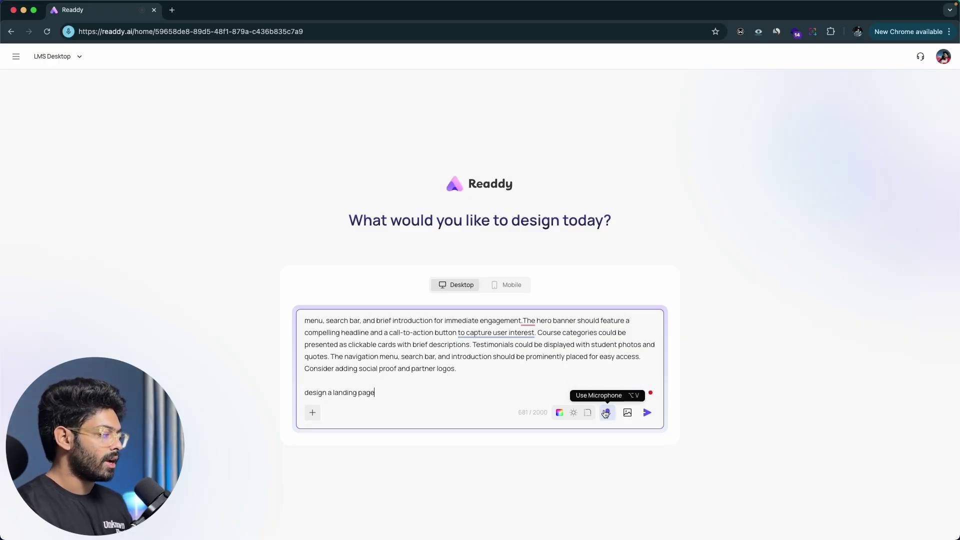
{"action": "type", "text": " for my"}
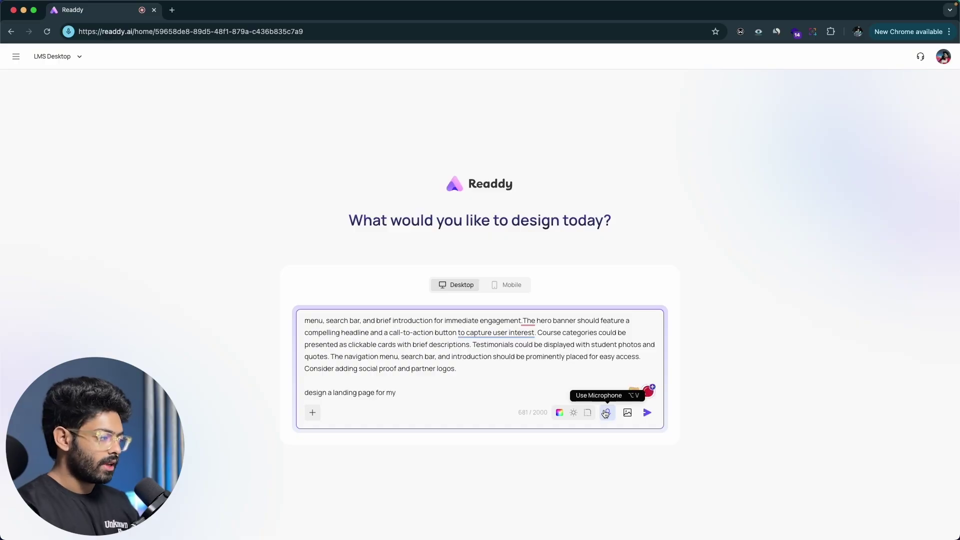
{"action": "key", "text": "alt+shift+Left"}
{"action": "key", "text": "alt+shift+Left"}
{"action": "key", "text": "alt+shift+Left"}
{"action": "key", "text": "alt+shift+Left"}
{"action": "key", "text": "alt+shift+Left"}
{"action": "key", "text": "alt+shift+Left"}
{"action": "key", "text": "BackSpace"}
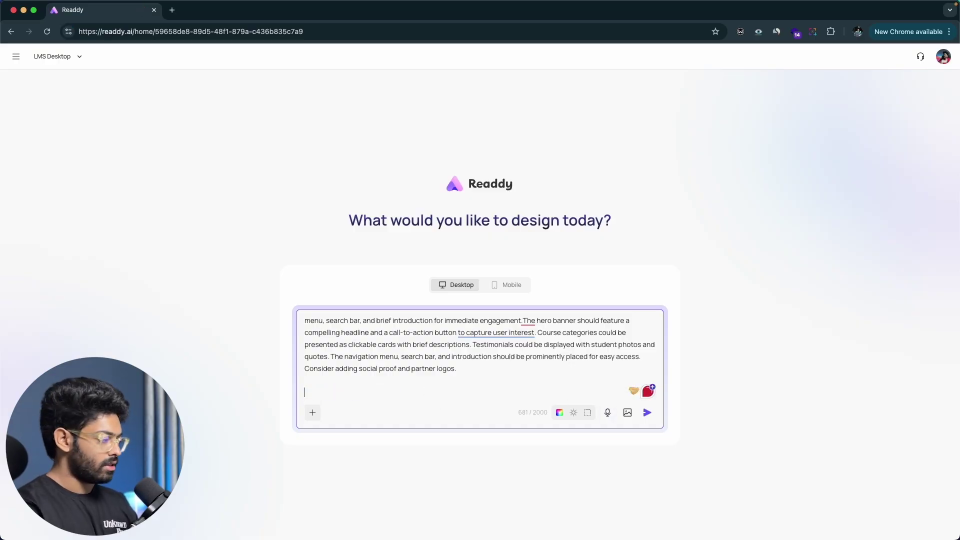
Step: Remove the blank line, dismiss the suggestion, and submit the landing-page prompt
{"action": "key", "text": "BackSpace"}
{"action": "key", "text": "BackSpace"}
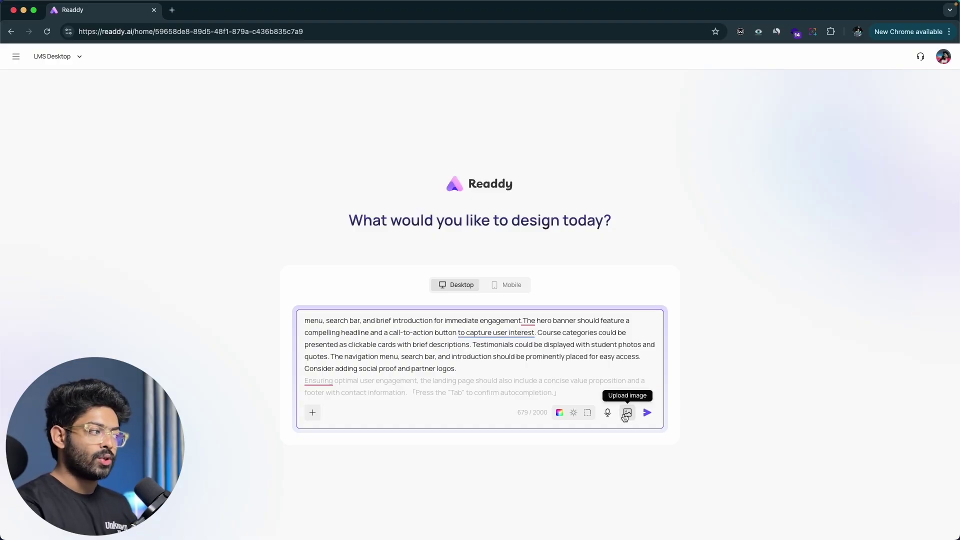
{"action": "left_click", "coordinate": [481, 373]}
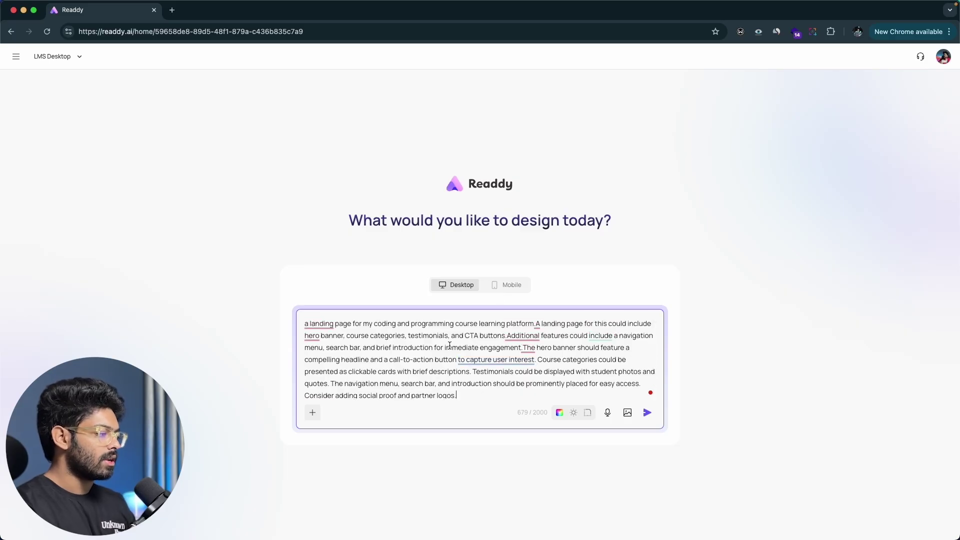
{"action": "left_click", "coordinate": [647, 413]}
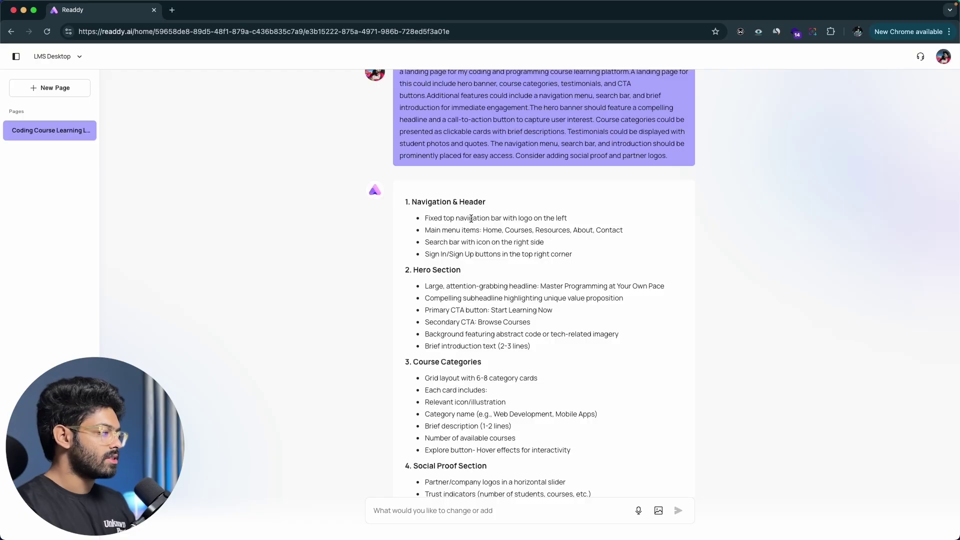
Step: Review the eight-section page plan from navigation and hero down to the footer
{"action": "scroll", "coordinate": [436, 288], "scroll_direction": "down", "scroll_amount": 5}
{"action": "scroll", "coordinate": [437, 288], "scroll_direction": "down", "scroll_amount": 6}
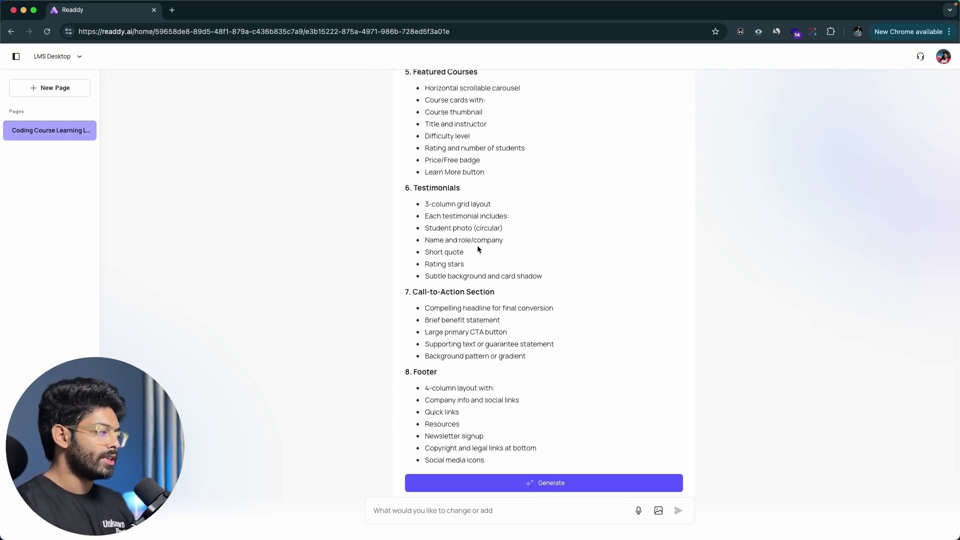
{"action": "right_click", "coordinate": [477, 245]}
{"action": "left_click", "coordinate": [423, 353]}
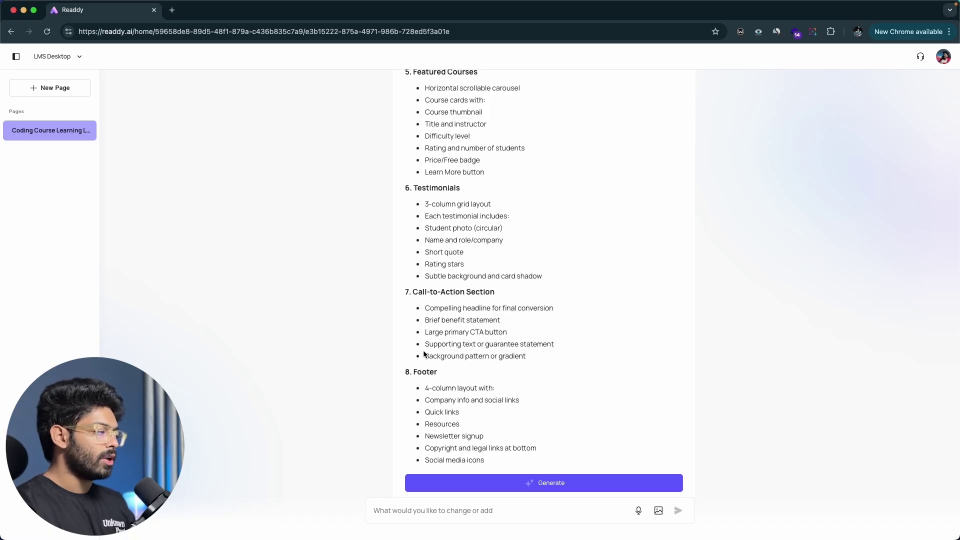
{"action": "scroll", "coordinate": [423, 353], "scroll_direction": "up", "scroll_amount": 8}
{"action": "scroll", "coordinate": [423, 353], "scroll_direction": "down", "scroll_amount": 10}
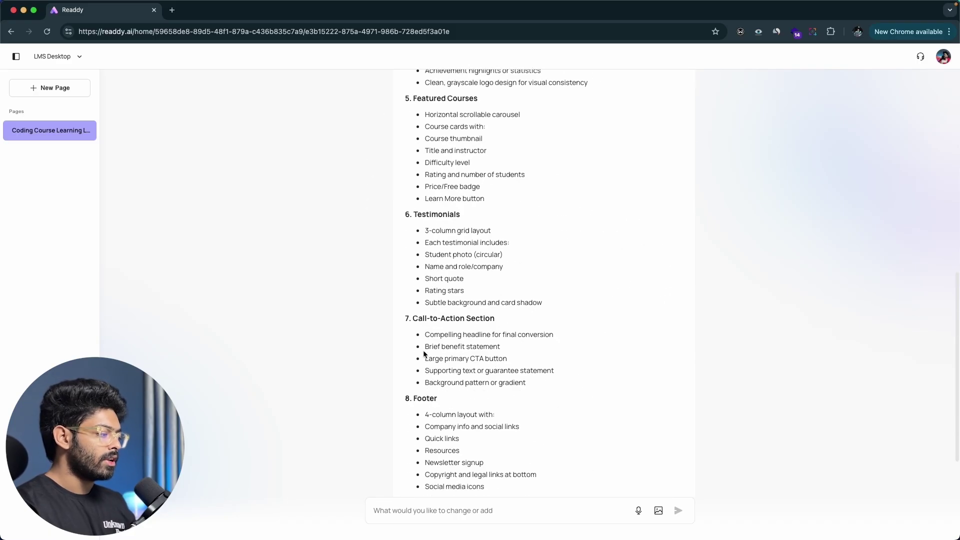
{"action": "left_click", "coordinate": [397, 507]}
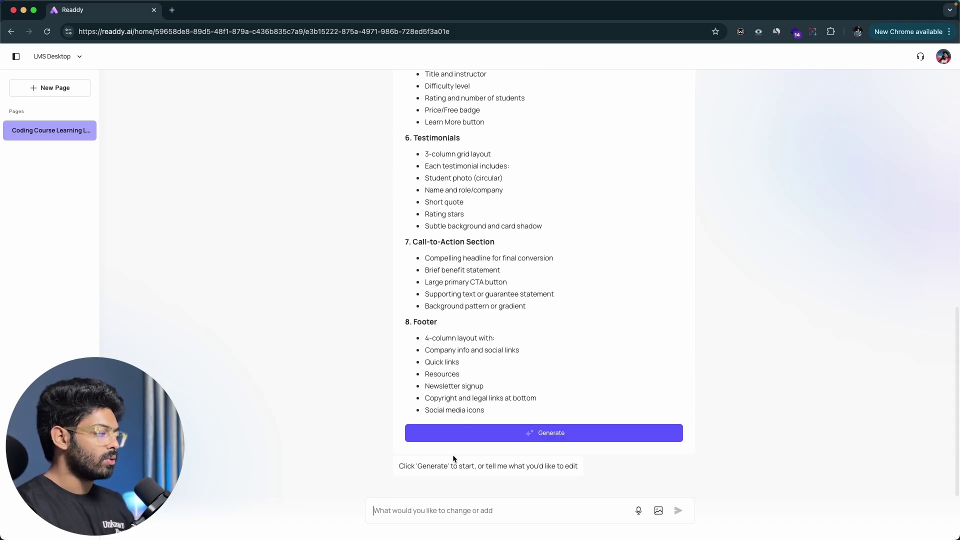
{"action": "scroll", "coordinate": [467, 390], "scroll_direction": "up", "scroll_amount": 4}
{"action": "scroll", "coordinate": [467, 386], "scroll_direction": "up", "scroll_amount": 7}
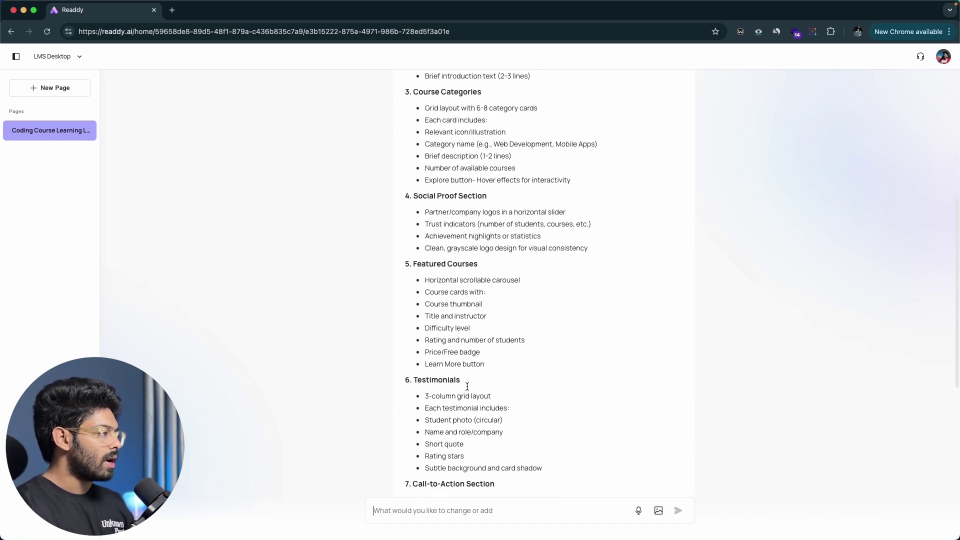
{"action": "scroll", "coordinate": [467, 387], "scroll_direction": "down", "scroll_amount": 11}
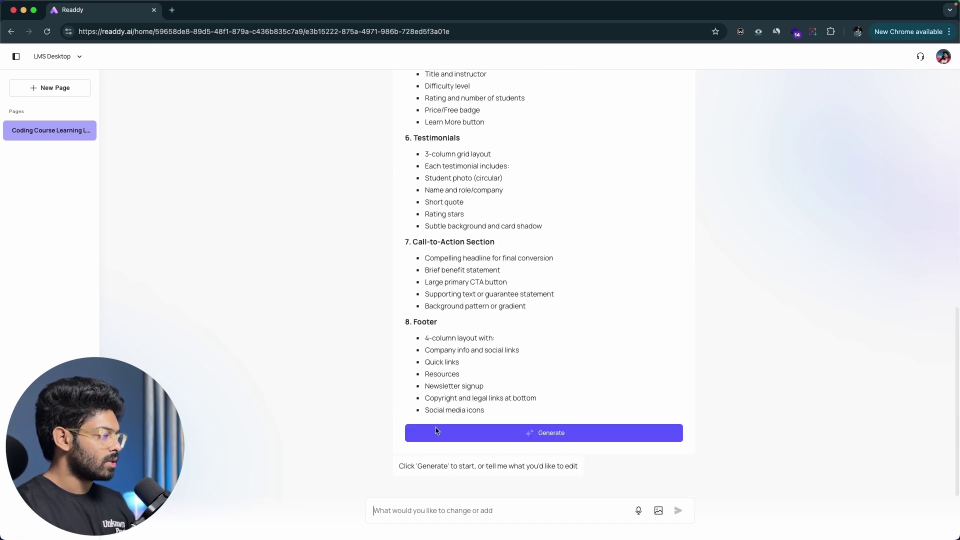
Step: Ask the AI to add a contact section just before the footer
{"action": "left_click", "coordinate": [389, 510]}
{"action": "type", "text": "add a contact section just before the footer"}
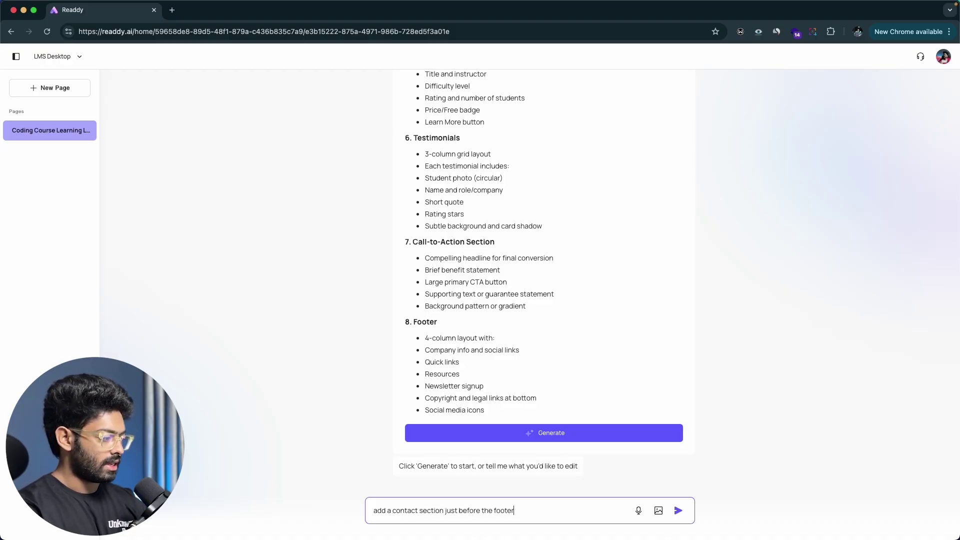
{"action": "key", "text": "Return"}
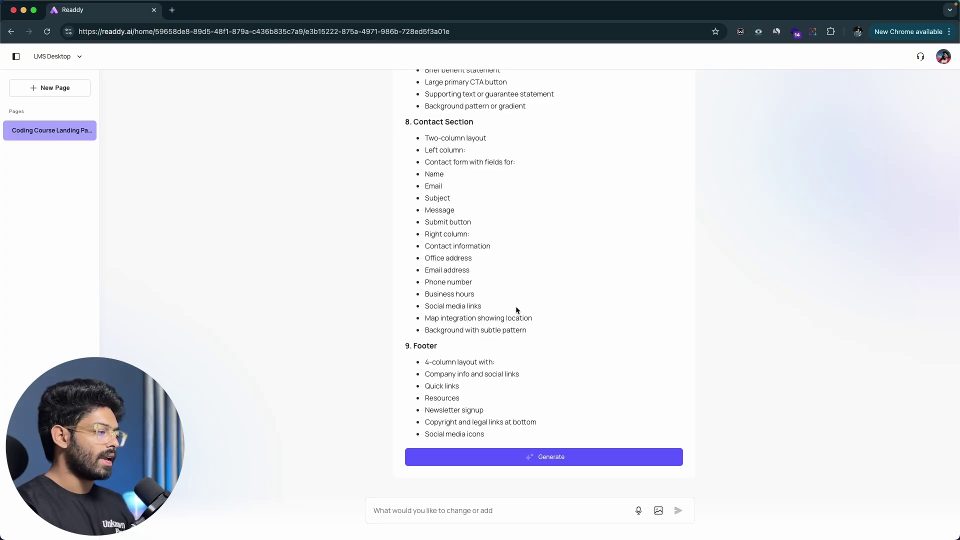
Step: Check the updated plan with the new Contact Section and generate the landing page
{"action": "scroll", "coordinate": [515, 306], "scroll_direction": "up", "scroll_amount": 6}
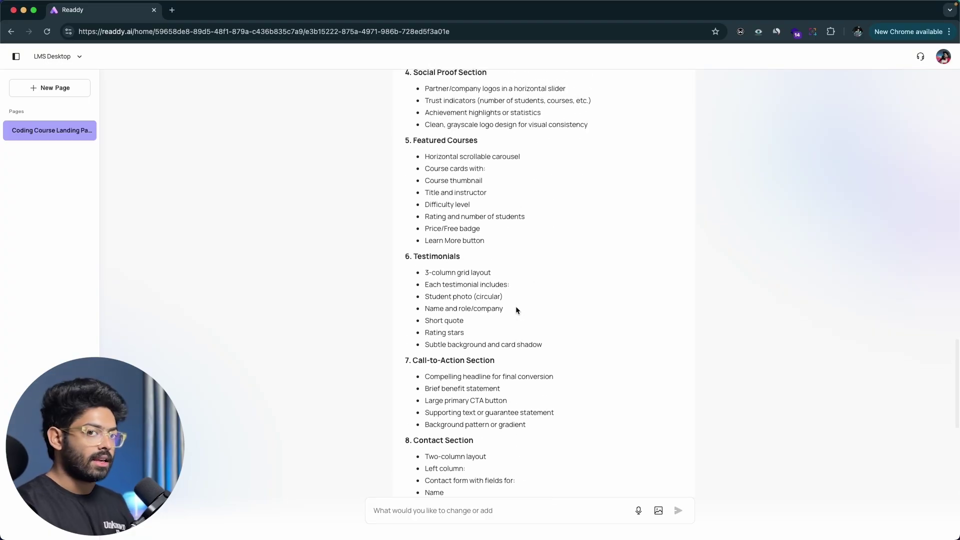
{"action": "scroll", "coordinate": [517, 310], "scroll_direction": "up", "scroll_amount": 6}
{"action": "scroll", "coordinate": [516, 310], "scroll_direction": "down", "scroll_amount": 12}
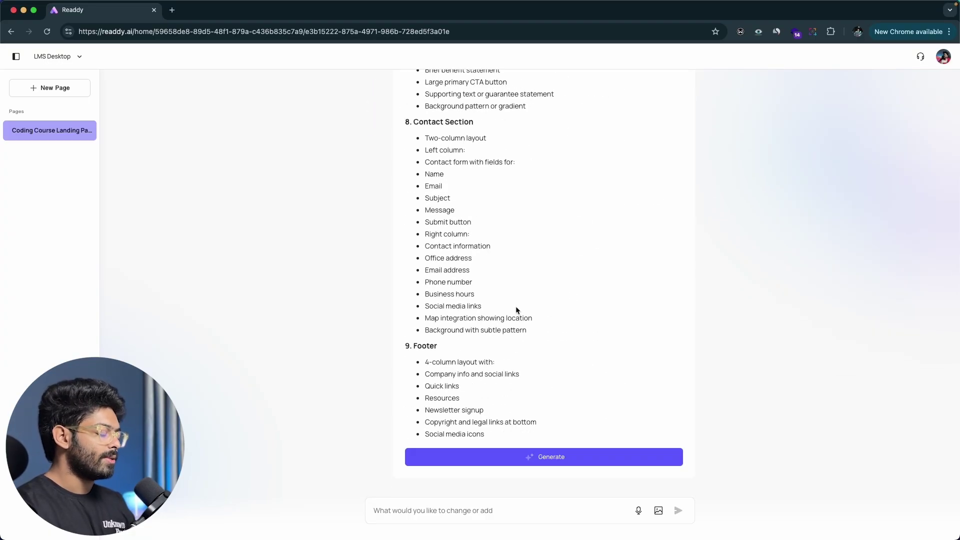
{"action": "left_click", "coordinate": [539, 457]}
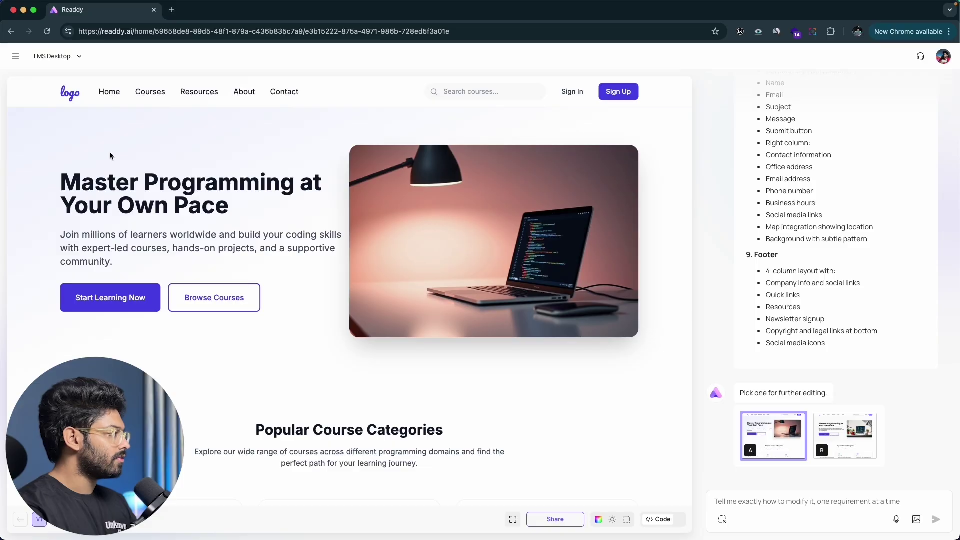
Step: Try the course search box, then scroll variant A from the hero down to the contact form and footer
{"action": "left_click", "coordinate": [484, 96]}
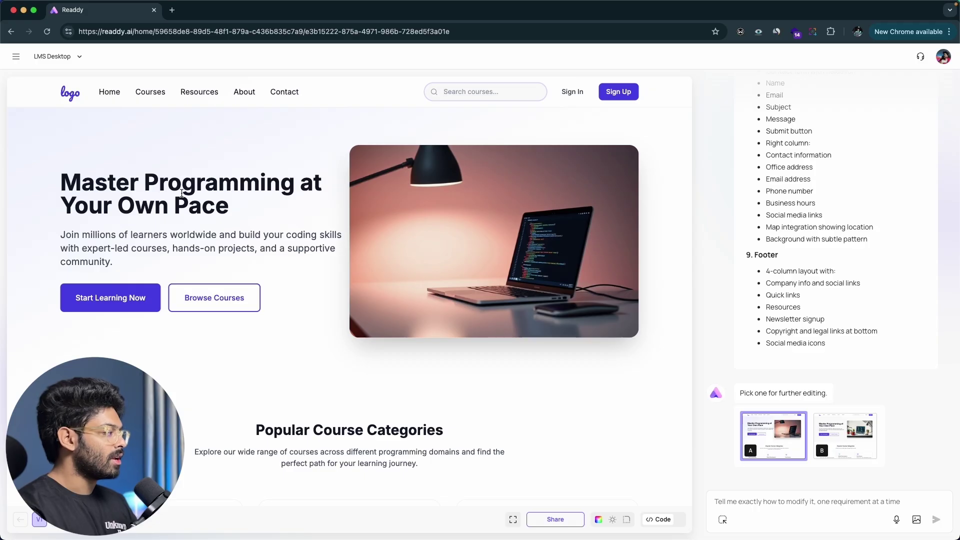
{"action": "scroll", "coordinate": [326, 258], "scroll_direction": "down", "scroll_amount": 5}
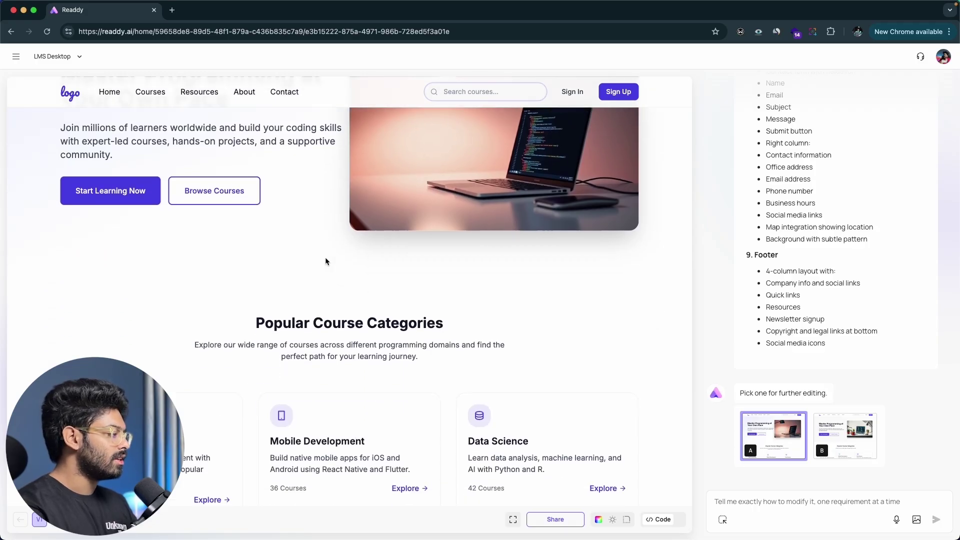
{"action": "scroll", "coordinate": [326, 258], "scroll_direction": "down", "scroll_amount": 1}
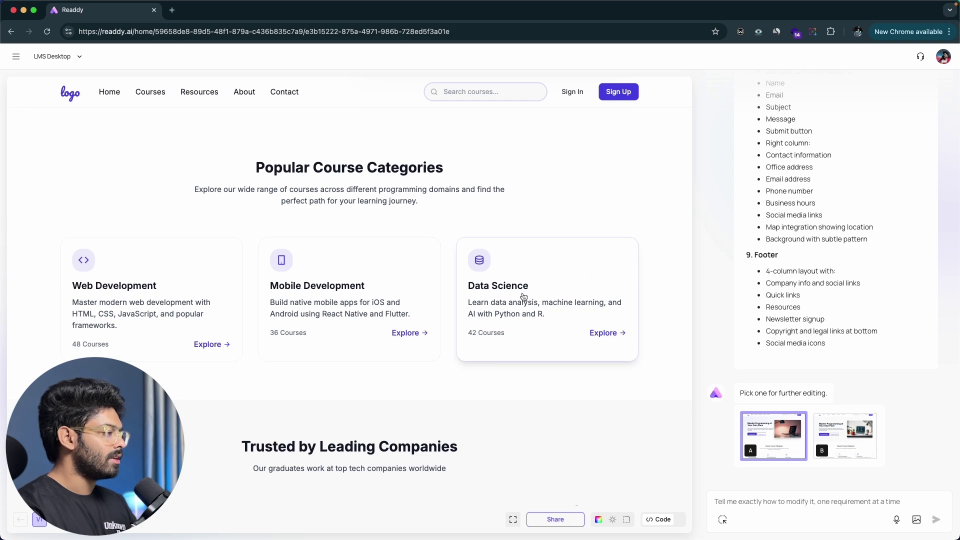
{"action": "scroll", "coordinate": [308, 333], "scroll_direction": "down", "scroll_amount": 1}
{"action": "scroll", "coordinate": [308, 334], "scroll_direction": "down", "scroll_amount": 4}
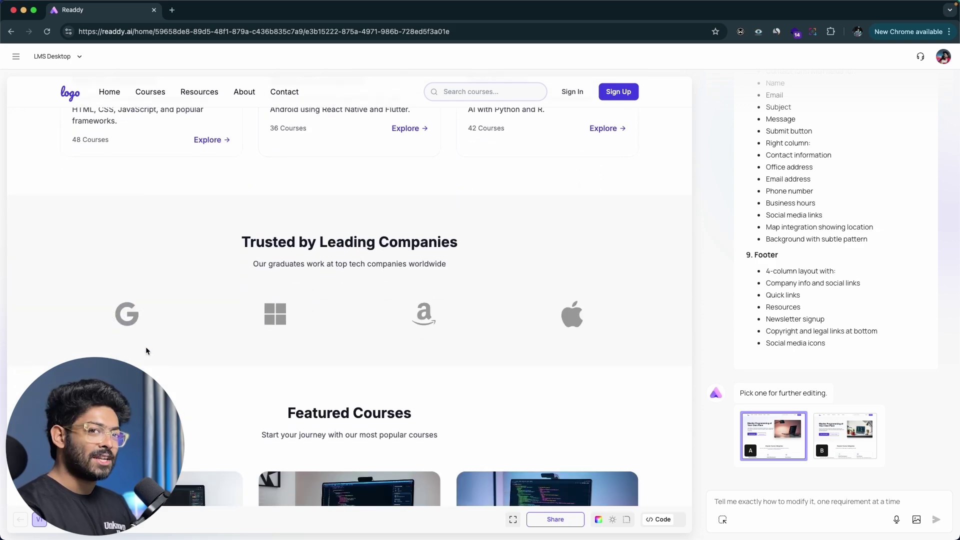
{"action": "scroll", "coordinate": [284, 336], "scroll_direction": "down", "scroll_amount": 5}
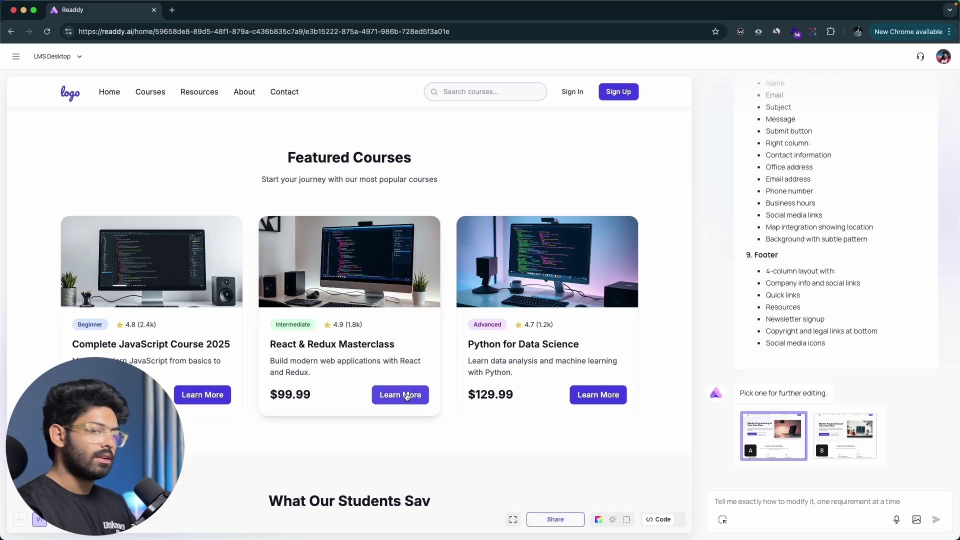
{"action": "scroll", "coordinate": [407, 396], "scroll_direction": "down", "scroll_amount": 7}
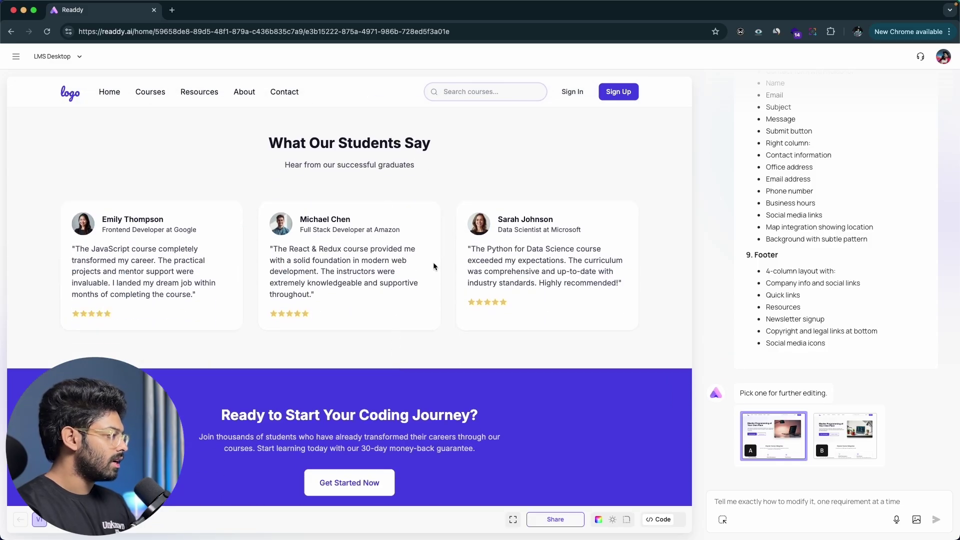
{"action": "scroll", "coordinate": [320, 284], "scroll_direction": "down", "scroll_amount": 7}
{"action": "scroll", "coordinate": [352, 285], "scroll_direction": "up", "scroll_amount": 2}
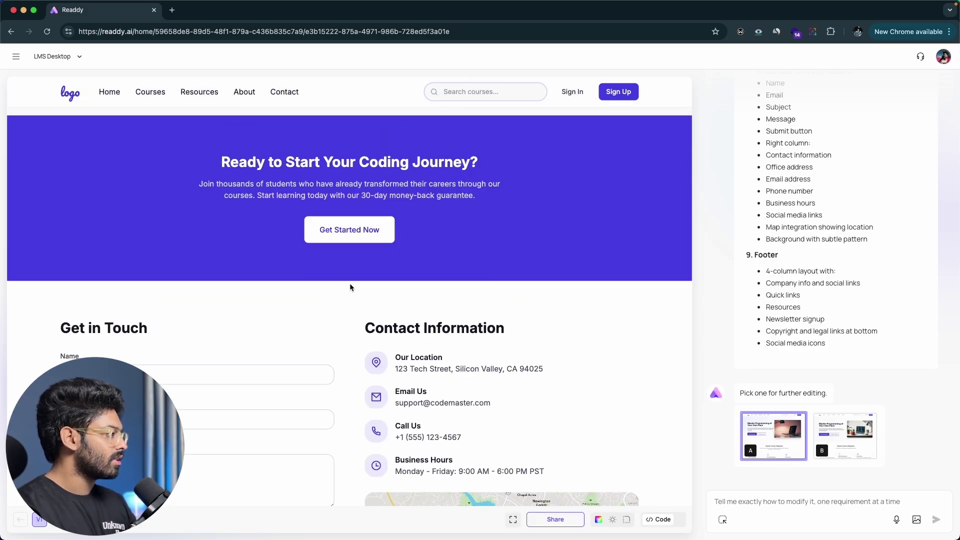
{"action": "scroll", "coordinate": [266, 355], "scroll_direction": "down", "scroll_amount": 1}
{"action": "scroll", "coordinate": [373, 326], "scroll_direction": "down", "scroll_amount": 4}
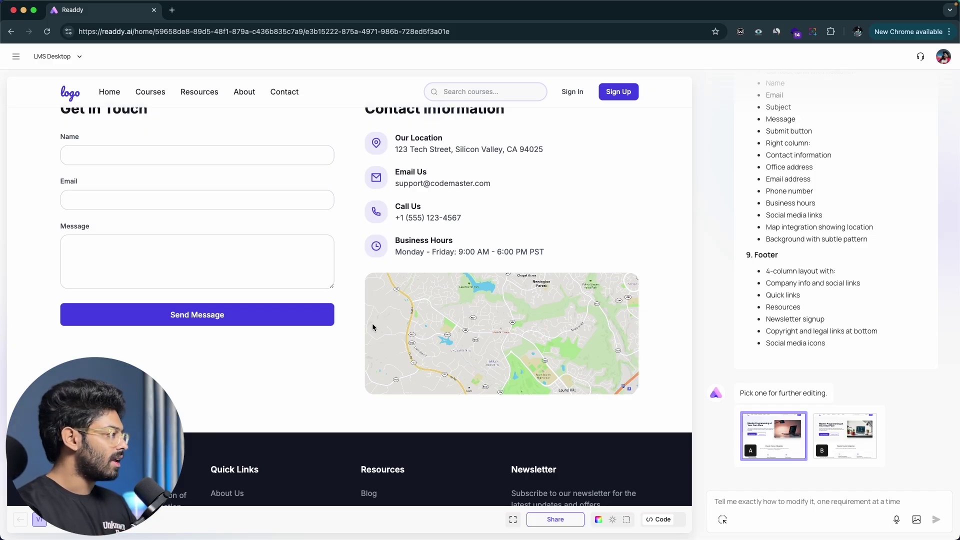
{"action": "scroll", "coordinate": [395, 278], "scroll_direction": "down", "scroll_amount": 3}
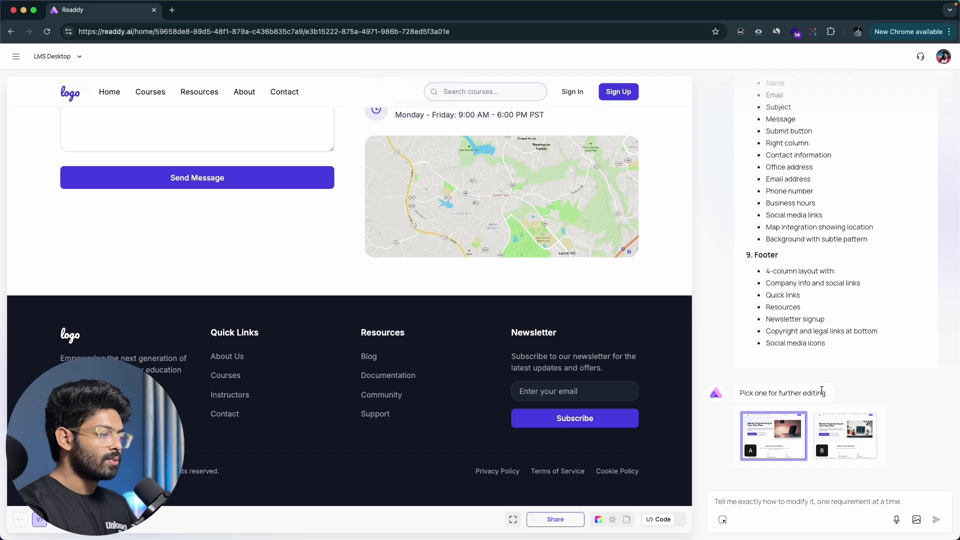
Step: Pick thumbnail B and review its hero, course cards and contact section in the preview
{"action": "left_click", "coordinate": [830, 430]}
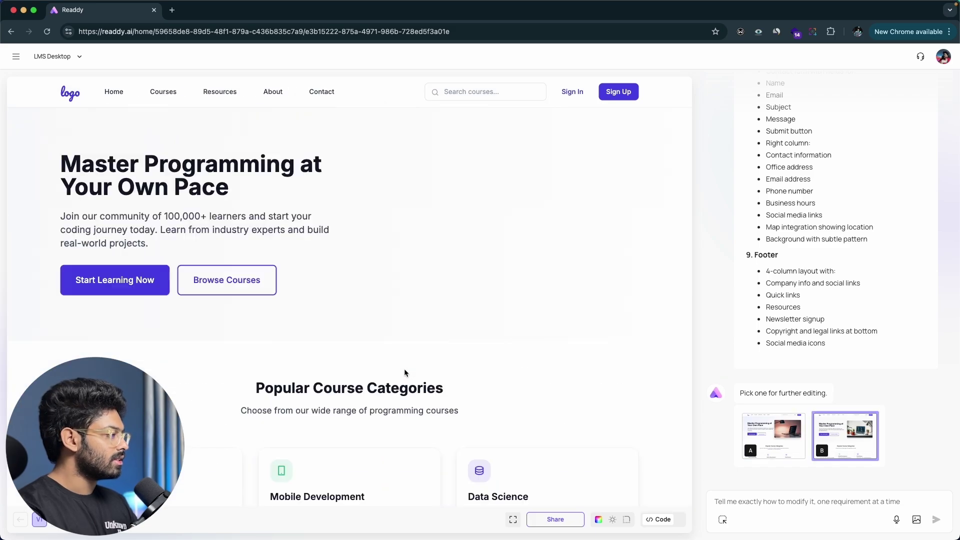
{"action": "scroll", "coordinate": [455, 253], "scroll_direction": "down", "scroll_amount": 2}
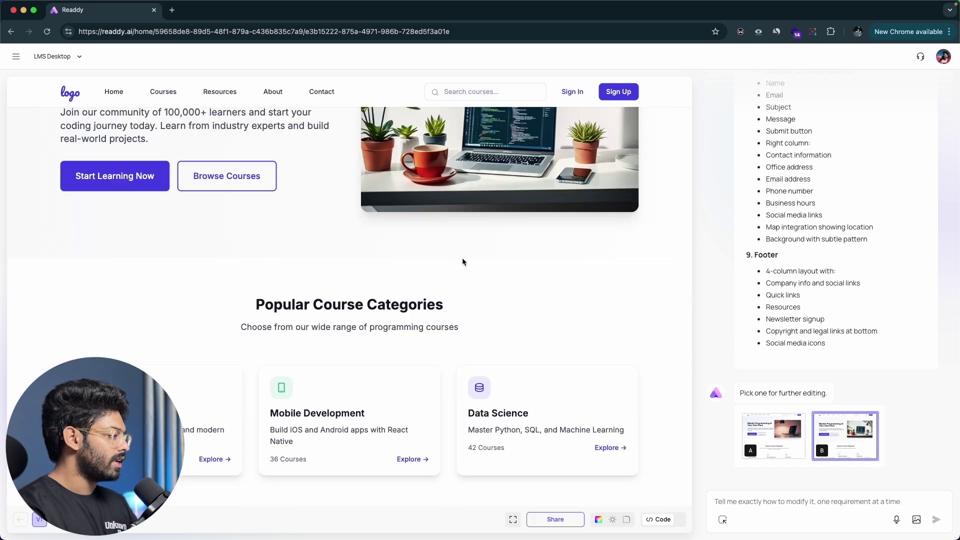
{"action": "scroll", "coordinate": [462, 260], "scroll_direction": "down", "scroll_amount": 10}
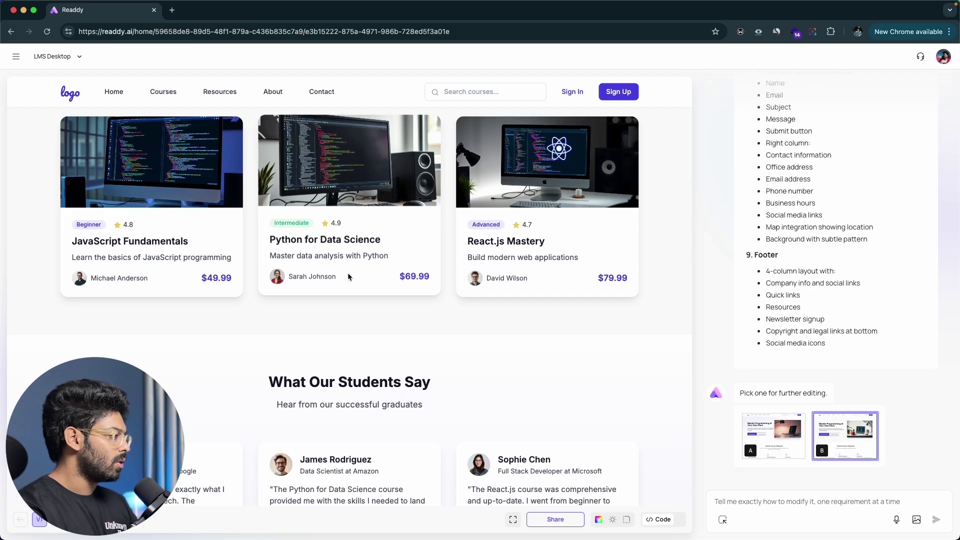
{"action": "scroll", "coordinate": [341, 270], "scroll_direction": "up", "scroll_amount": 2}
{"action": "scroll", "coordinate": [309, 246], "scroll_direction": "down", "scroll_amount": 12}
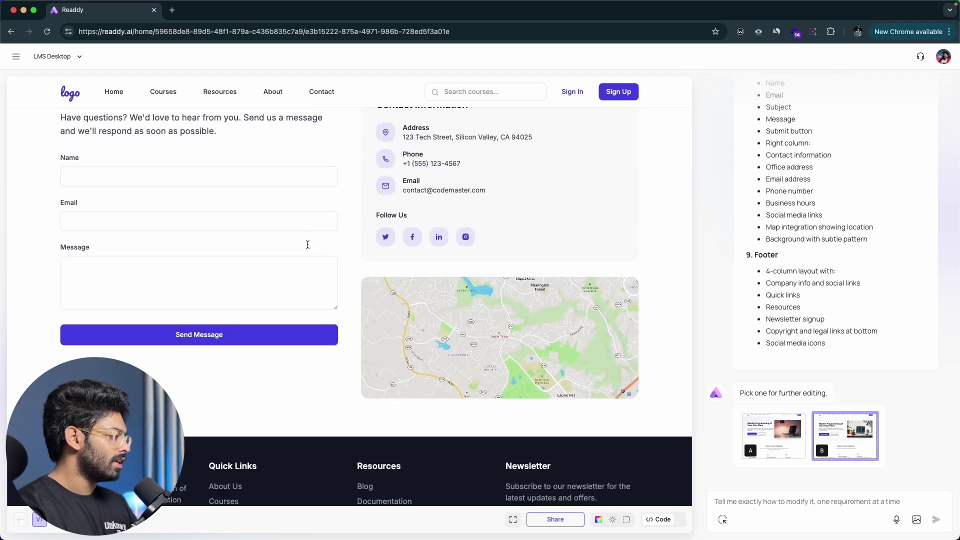
{"action": "scroll", "coordinate": [307, 244], "scroll_direction": "down", "scroll_amount": 3}
{"action": "scroll", "coordinate": [308, 244], "scroll_direction": "up", "scroll_amount": 20}
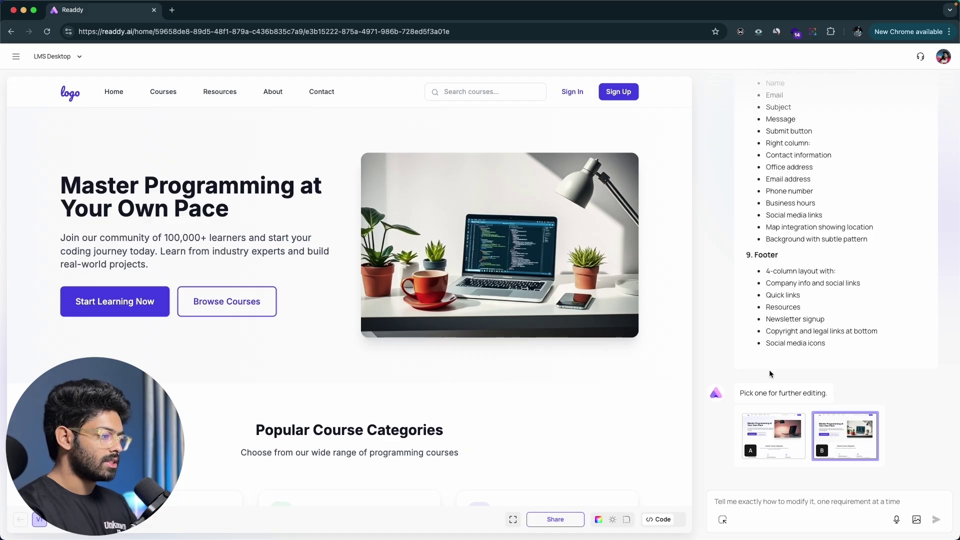
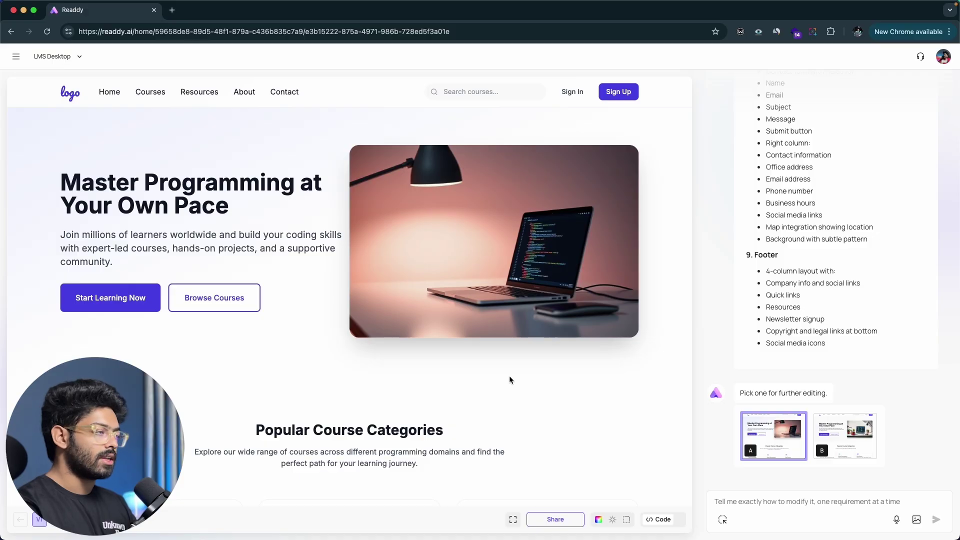
Step: Select the Popular Course Categories section and request 'add a nice animation to the cards on mouse hover'
{"action": "scroll", "coordinate": [349, 387], "scroll_direction": "down", "scroll_amount": 5}
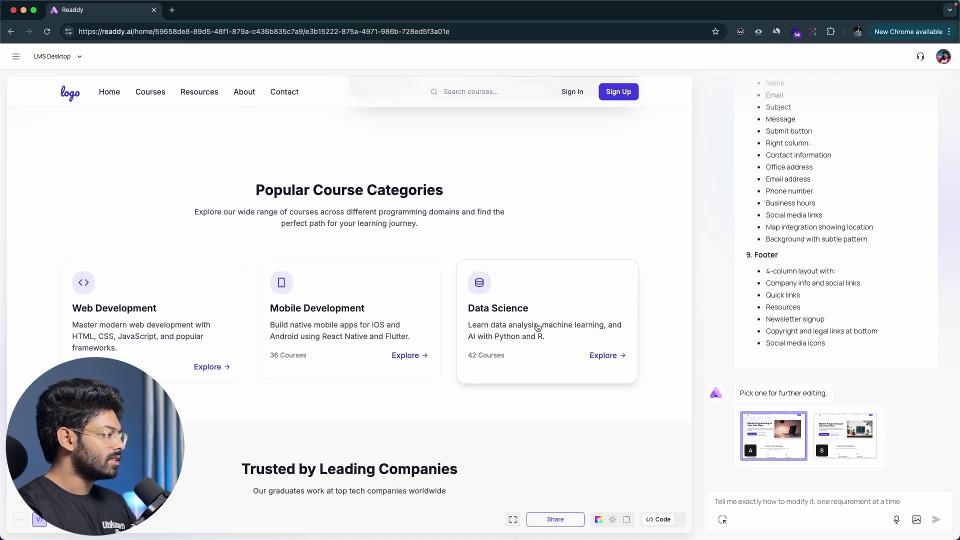
{"action": "scroll", "coordinate": [508, 340], "scroll_direction": "down", "scroll_amount": 2}
{"action": "left_click", "coordinate": [723, 520]}
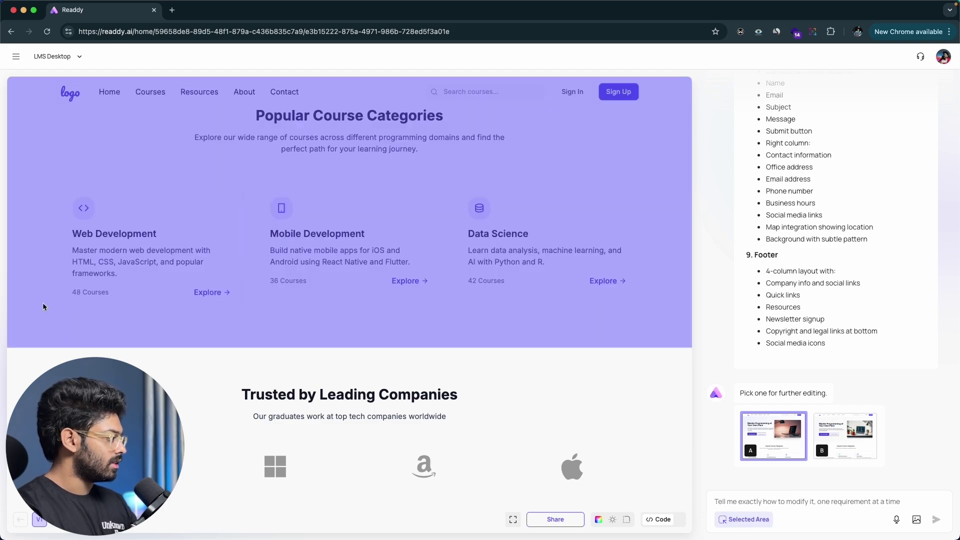
{"action": "left_click", "coordinate": [46, 302]}
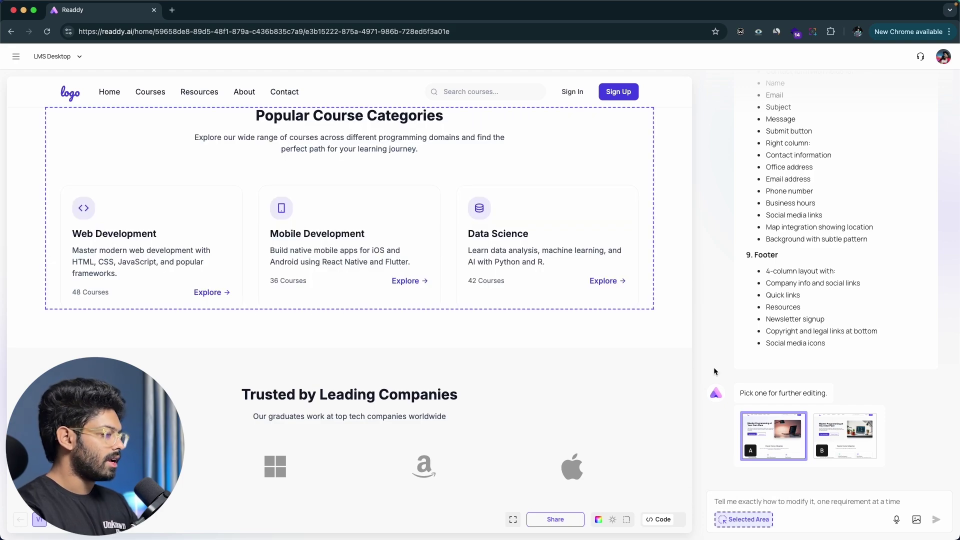
{"action": "type", "text": "add "}
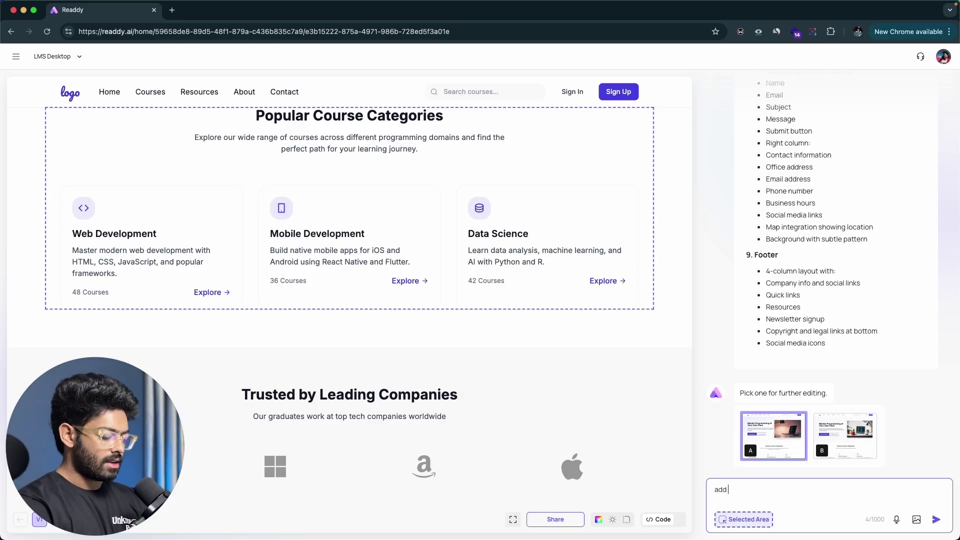
{"action": "type", "text": "a nice animation"}
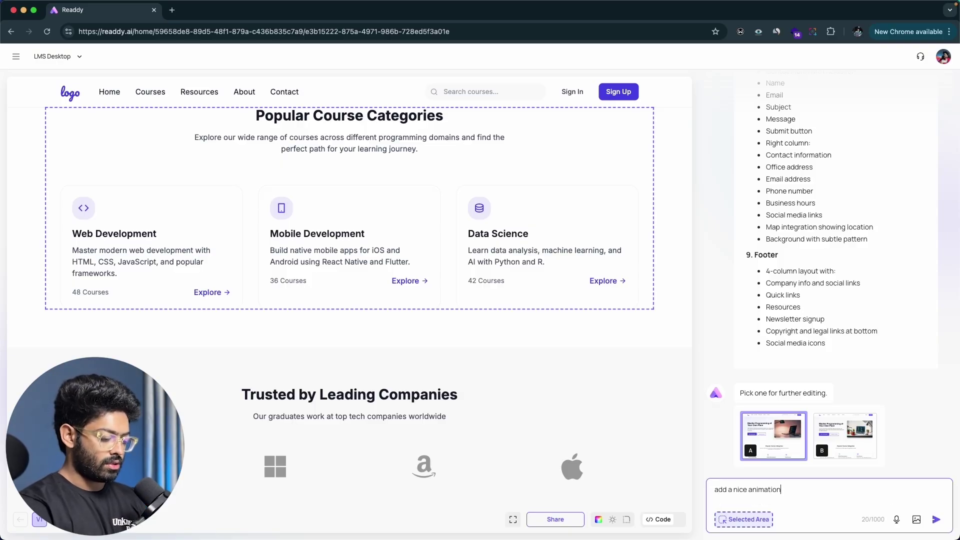
{"action": "type", "text": " to the cards "}
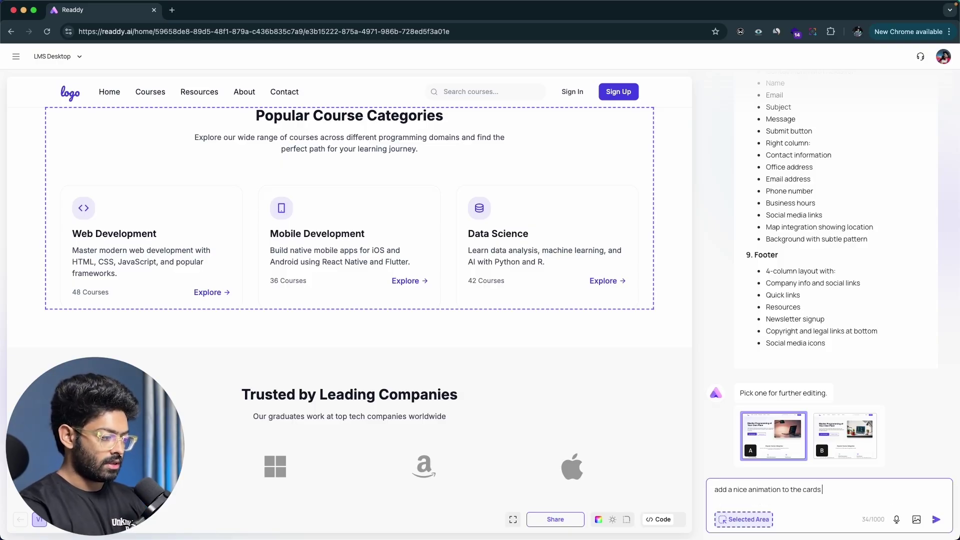
{"action": "type", "text": "on mouse "}
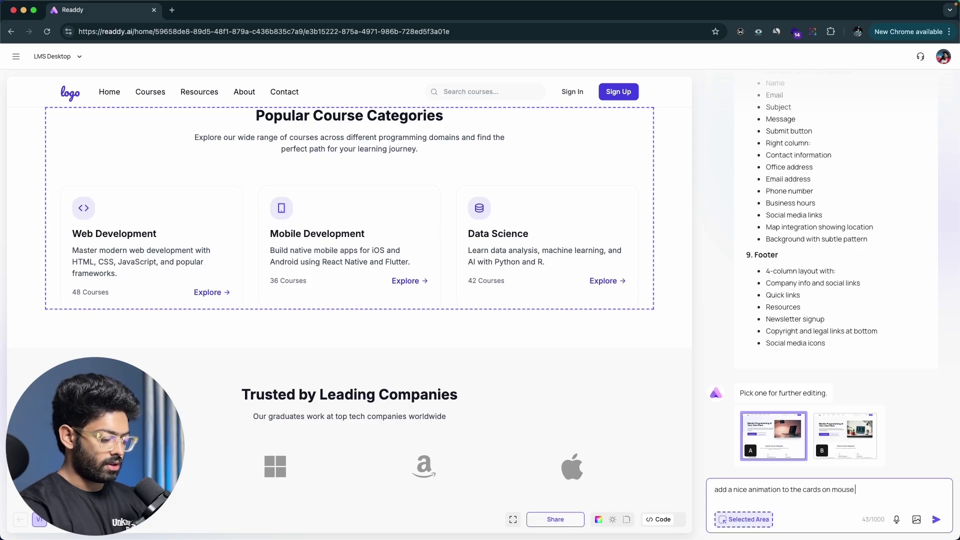
{"action": "type", "text": "hover"}
{"action": "key", "text": "Return"}
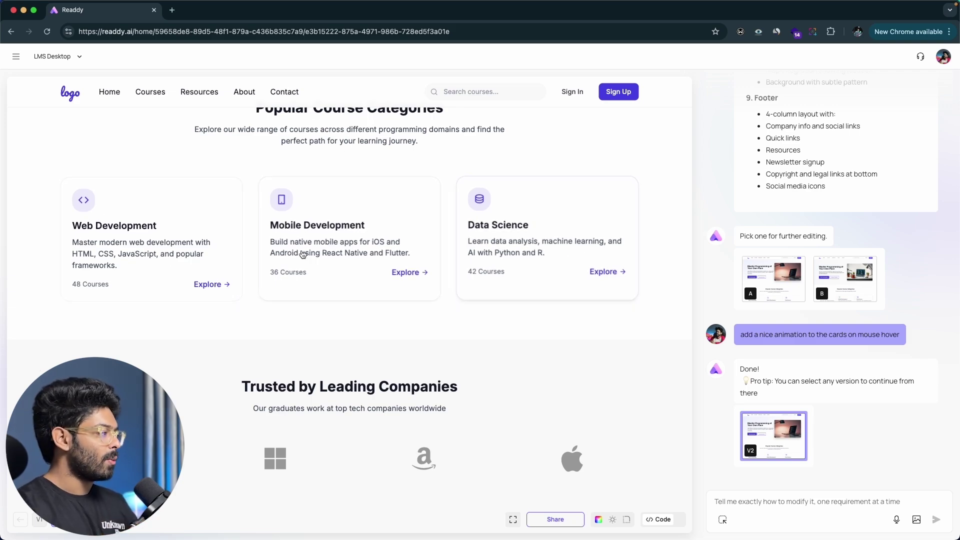
Step: Scroll through the V2 preview to check the hover cards, testimonials, banner and contact section
{"action": "scroll", "coordinate": [79, 336], "scroll_direction": "down", "scroll_amount": 3}
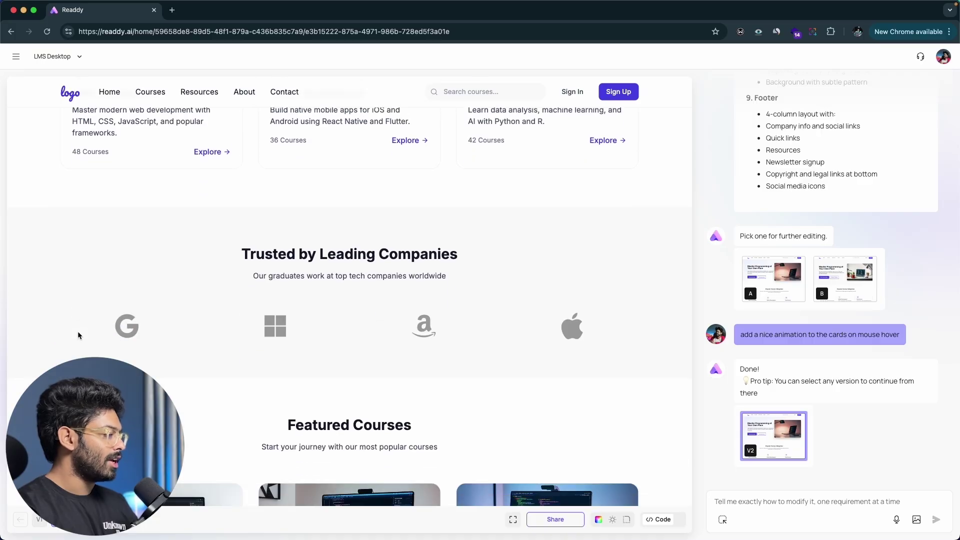
{"action": "scroll", "coordinate": [79, 335], "scroll_direction": "down", "scroll_amount": 3}
{"action": "scroll", "coordinate": [78, 332], "scroll_direction": "up", "scroll_amount": 3}
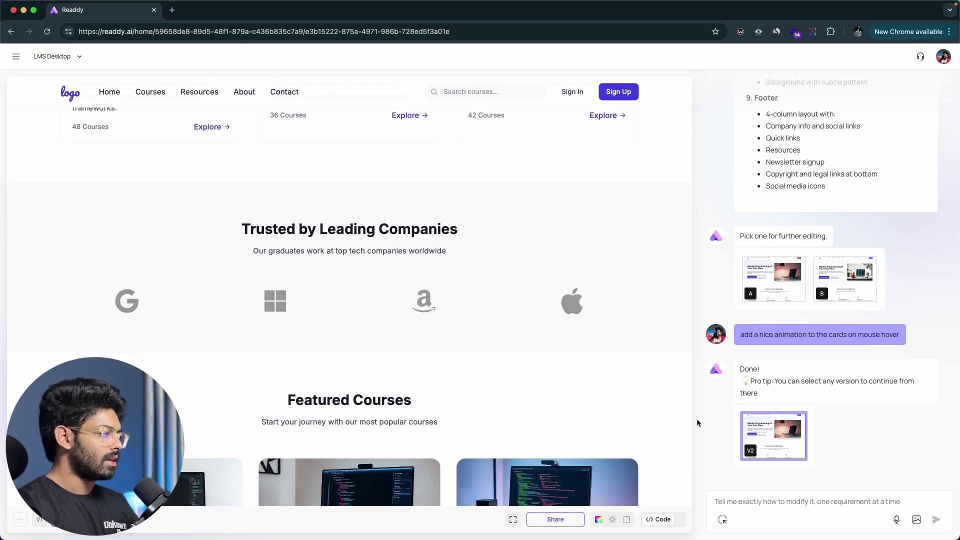
{"action": "scroll", "coordinate": [495, 402], "scroll_direction": "down", "scroll_amount": 5}
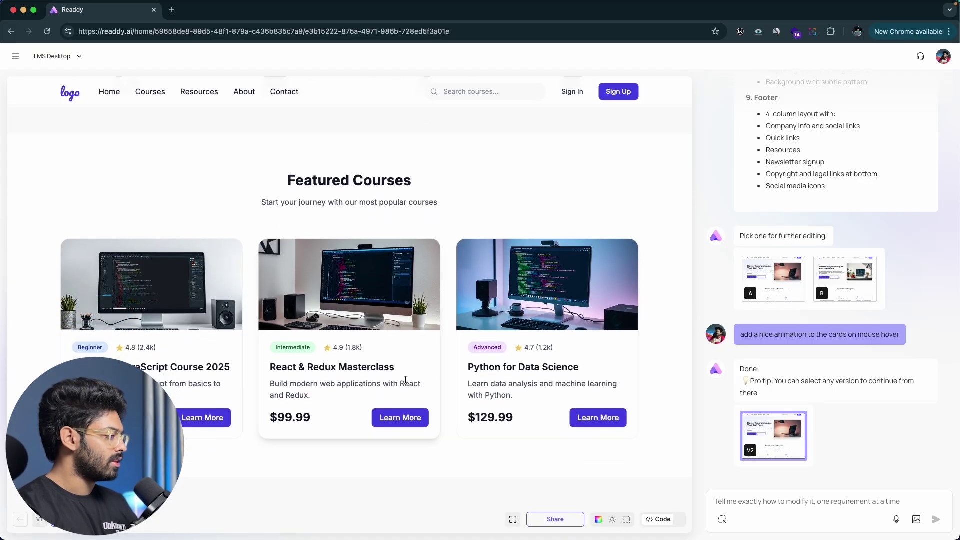
{"action": "scroll", "coordinate": [354, 399], "scroll_direction": "down", "scroll_amount": 10}
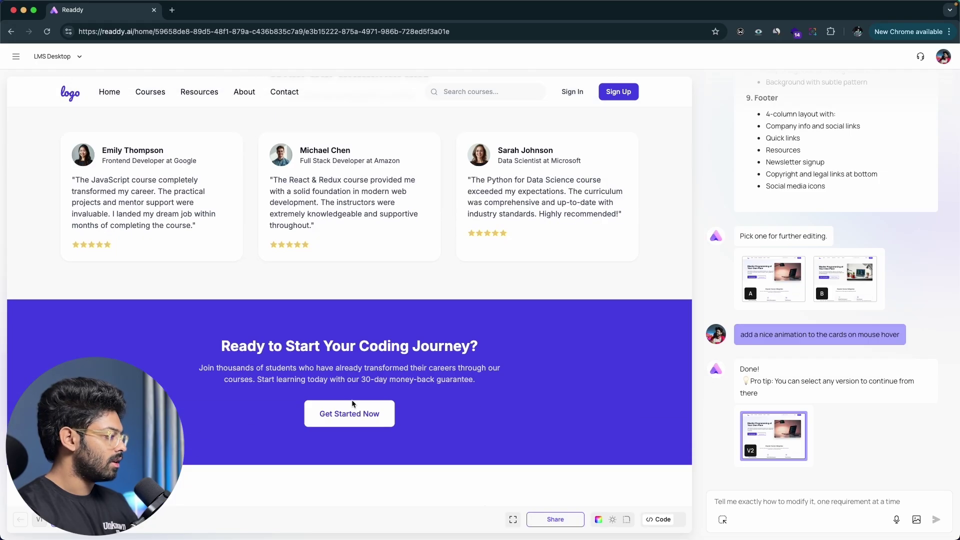
{"action": "scroll", "coordinate": [354, 401], "scroll_direction": "down", "scroll_amount": 13}
{"action": "scroll", "coordinate": [601, 448], "scroll_direction": "up", "scroll_amount": 8}
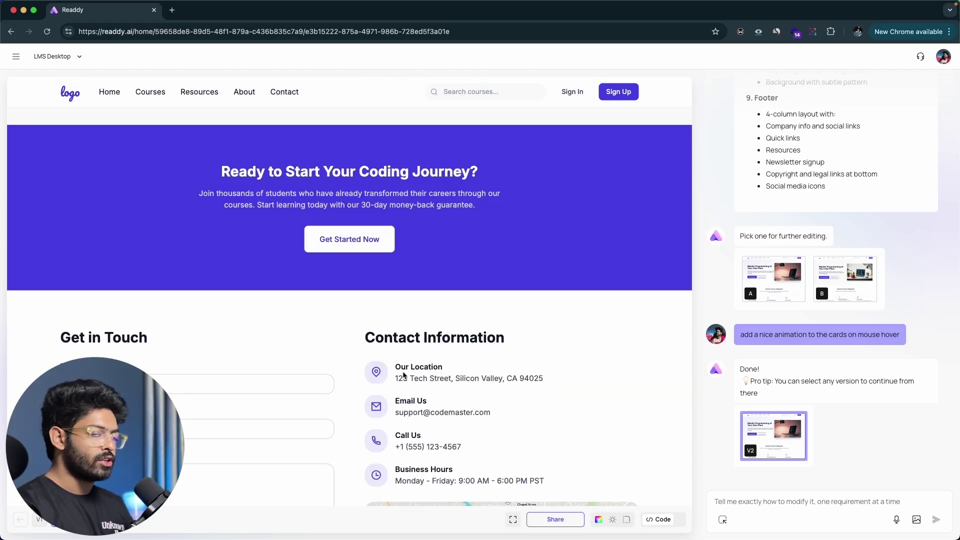
{"action": "scroll", "coordinate": [404, 375], "scroll_direction": "down", "scroll_amount": 3}
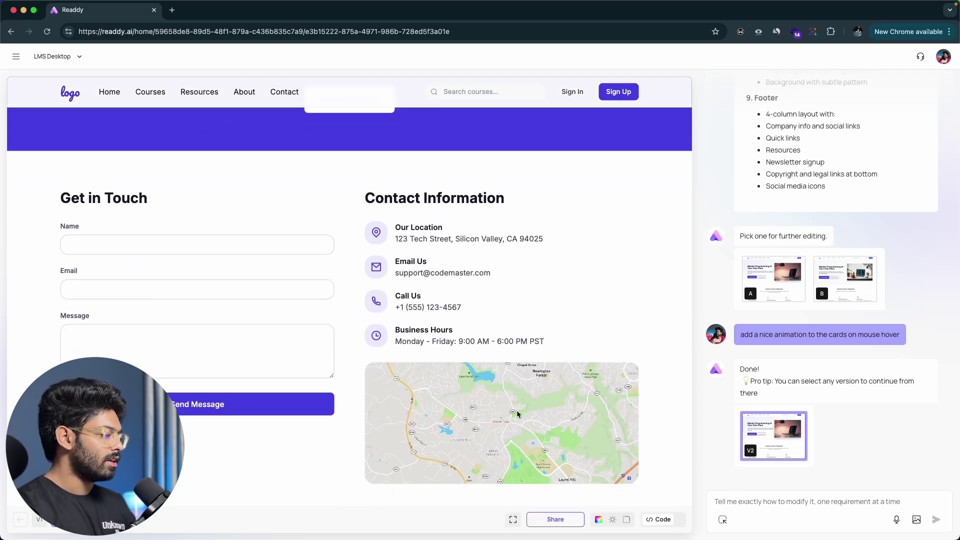
{"action": "scroll", "coordinate": [517, 410], "scroll_direction": "down", "scroll_amount": 2}
{"action": "scroll", "coordinate": [670, 368], "scroll_direction": "up", "scroll_amount": 10}
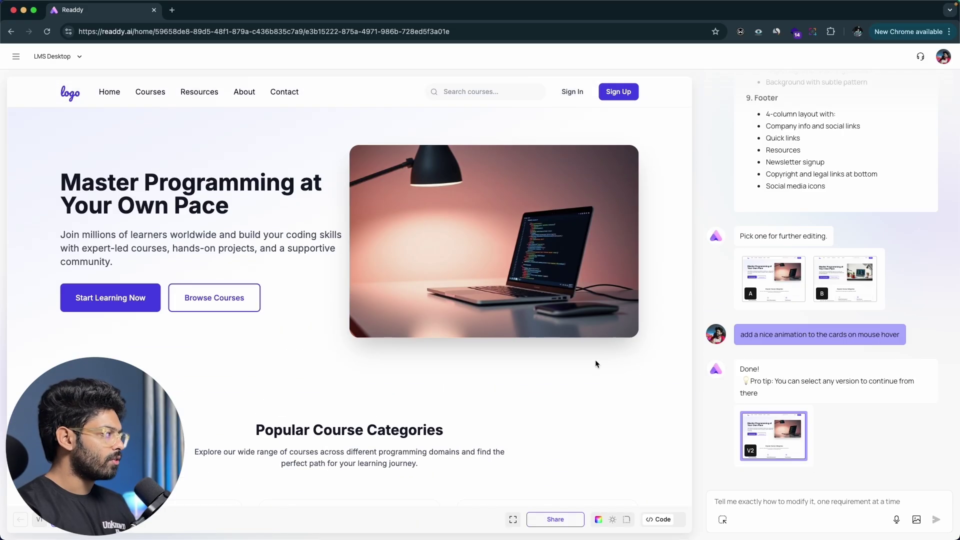
{"action": "left_click", "coordinate": [665, 520]}
{"action": "scroll", "coordinate": [803, 220], "scroll_direction": "down", "scroll_amount": 15}
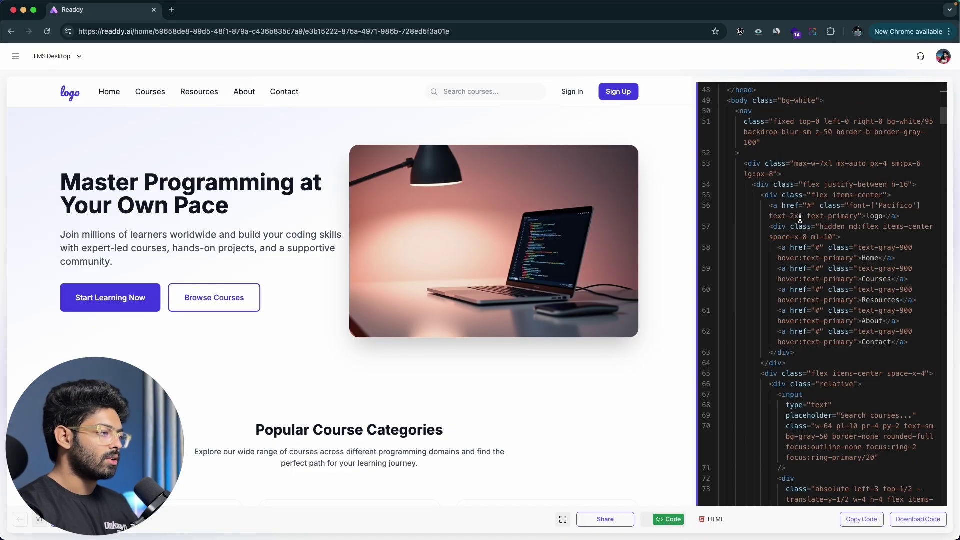
{"action": "scroll", "coordinate": [800, 218], "scroll_direction": "up", "scroll_amount": 6}
{"action": "scroll", "coordinate": [800, 218], "scroll_direction": "up", "scroll_amount": 10}
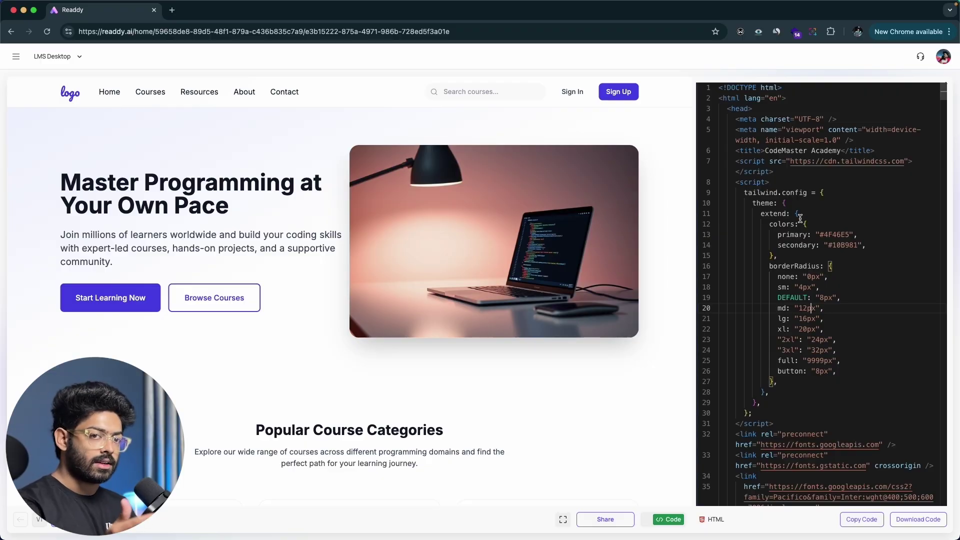
{"action": "left_click_drag", "start_coordinate": [720, 110], "coordinate": [772, 253]}
{"action": "left_click", "coordinate": [772, 253]}
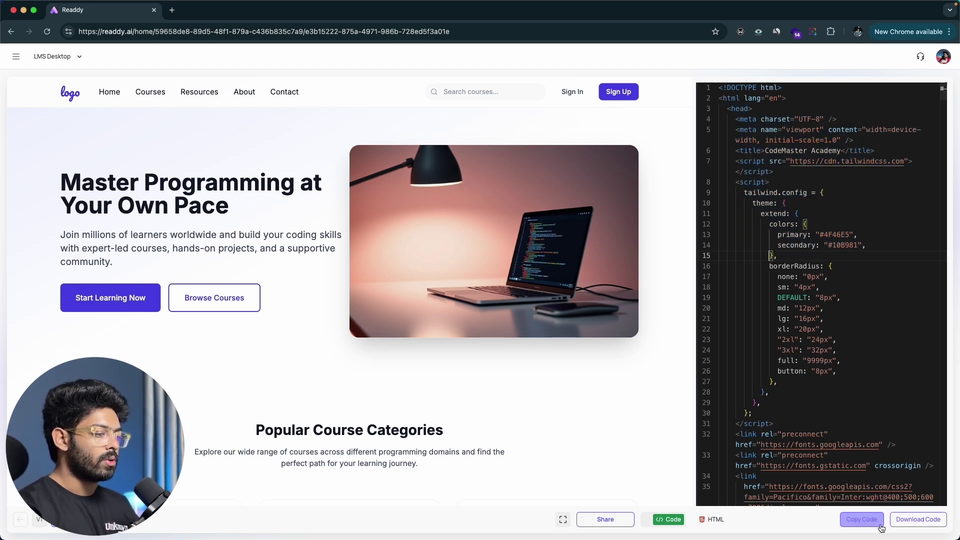
{"action": "left_click", "coordinate": [664, 524]}
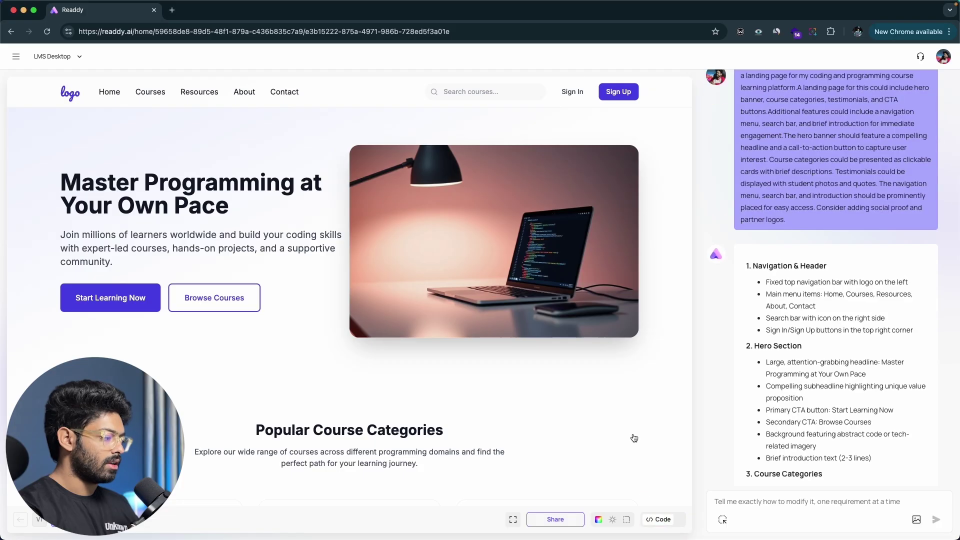
Step: Copy the page's share link and load it in a new Chrome tab
{"action": "scroll", "coordinate": [633, 430], "scroll_direction": "down", "scroll_amount": 3}
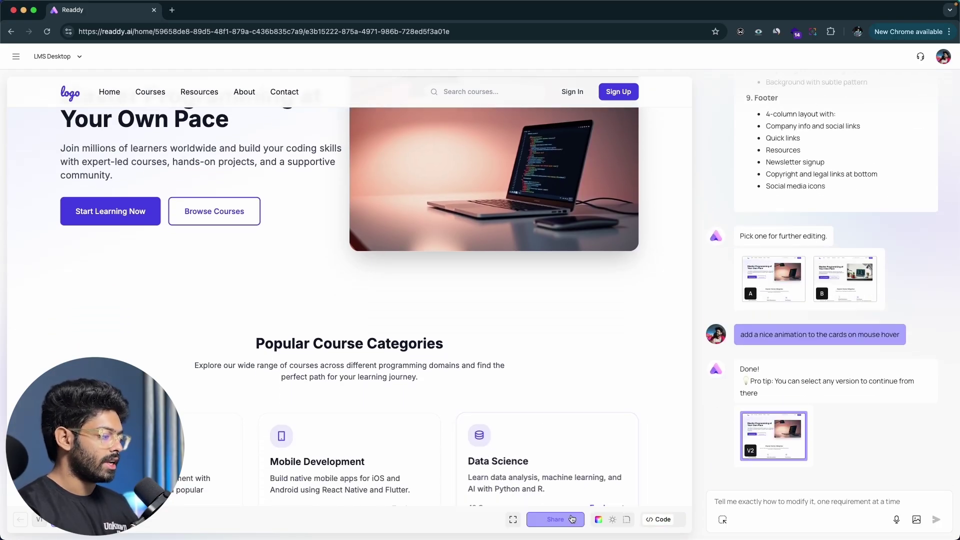
{"action": "left_click", "coordinate": [555, 519]}
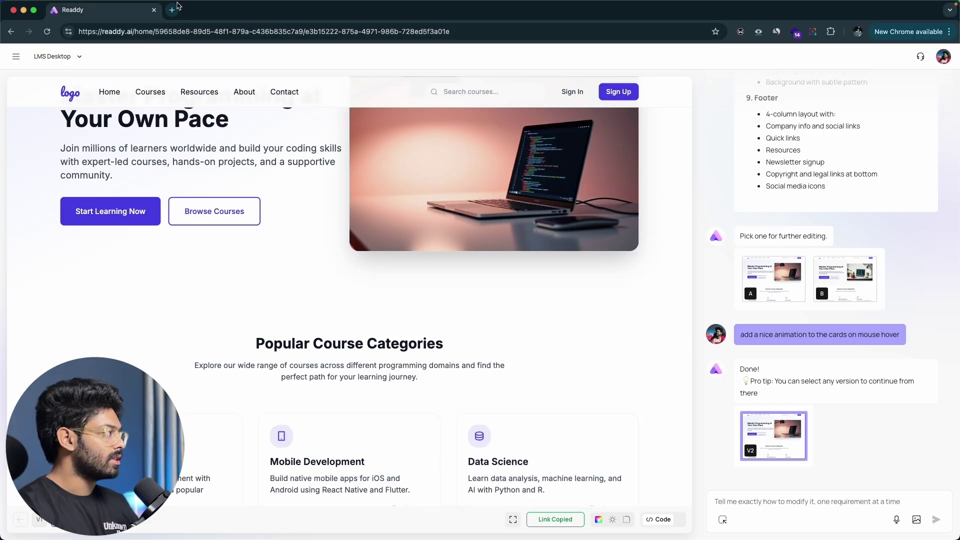
{"action": "left_click", "coordinate": [172, 10]}
{"action": "key", "text": "Return"}
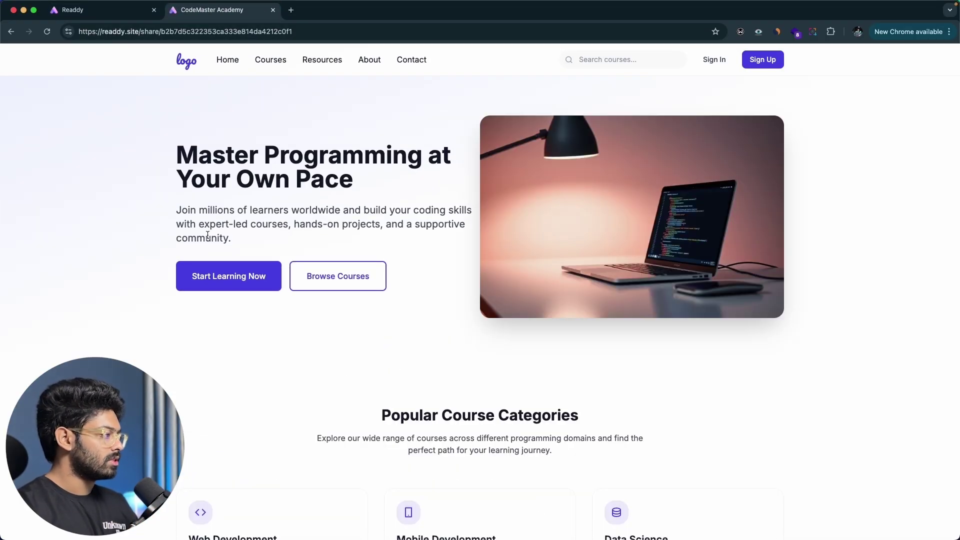
Step: Scroll the live CodeMaster Academy site, then close its tab to return to the editor
{"action": "scroll", "coordinate": [208, 235], "scroll_direction": "down", "scroll_amount": 20}
{"action": "scroll", "coordinate": [207, 236], "scroll_direction": "up", "scroll_amount": 15}
{"action": "key", "text": "super+alt+Left"}
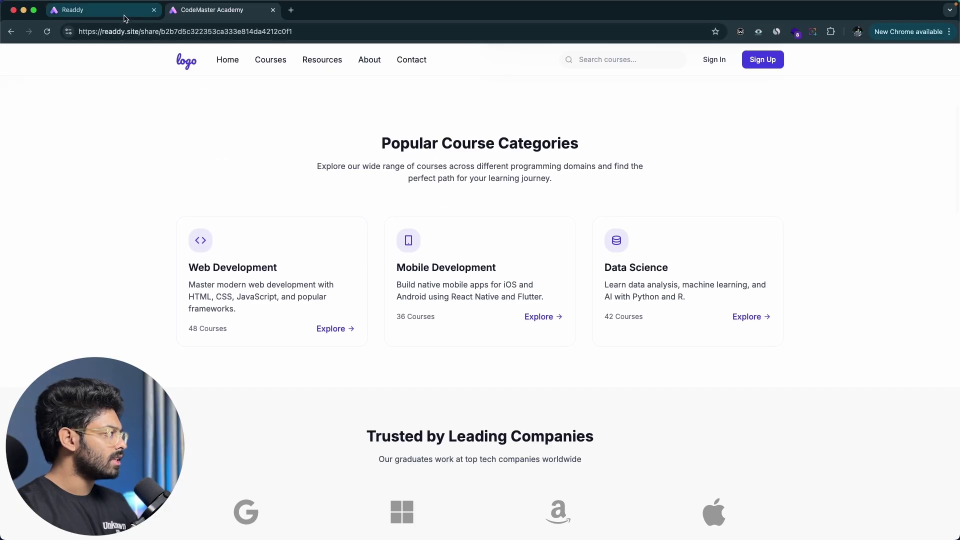
{"action": "scroll", "coordinate": [360, 328], "scroll_direction": "up", "scroll_amount": 3}
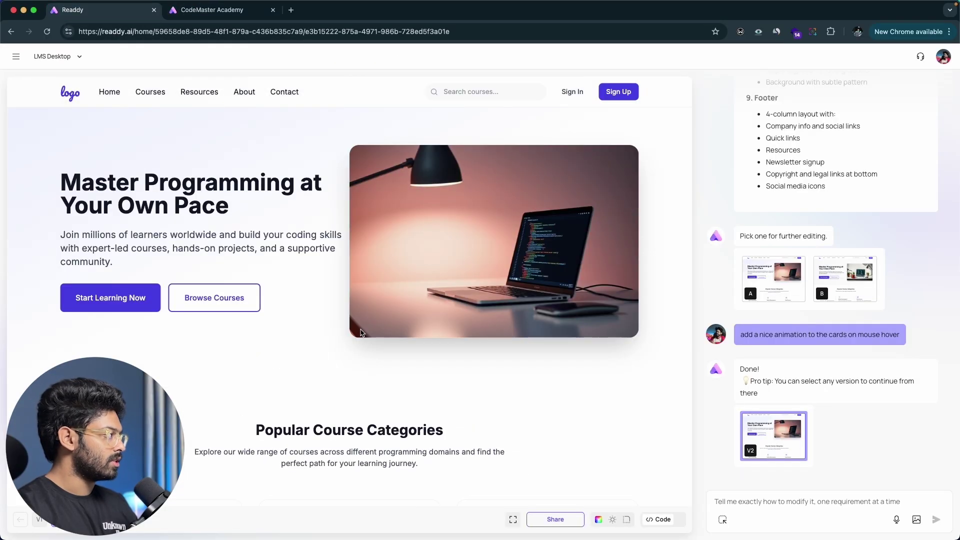
{"action": "left_click", "coordinate": [273, 10]}
Step: Use the Complete JavaScript Course 2025 card's Learn More link to bring up Continue to Generate
{"action": "scroll", "coordinate": [215, 345], "scroll_direction": "down", "scroll_amount": 5}
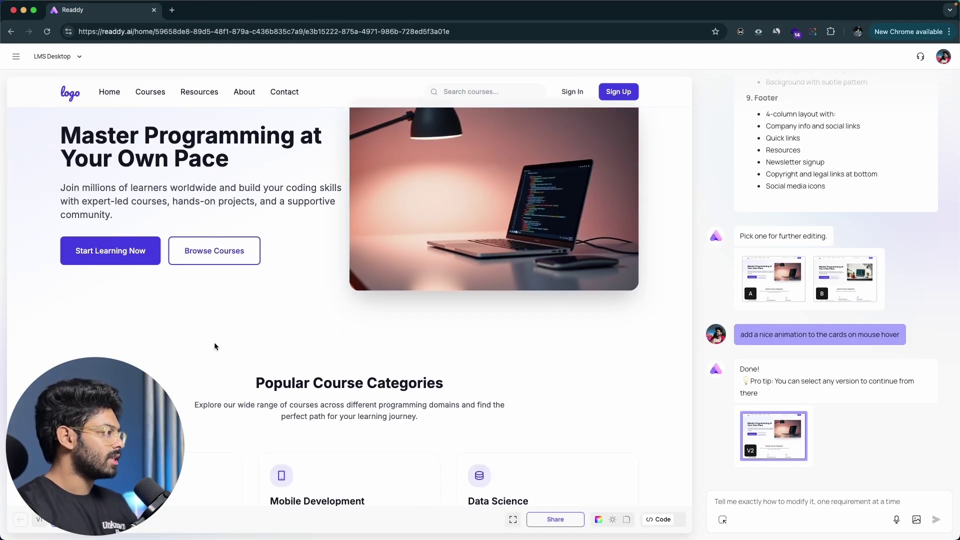
{"action": "scroll", "coordinate": [216, 346], "scroll_direction": "down", "scroll_amount": 8}
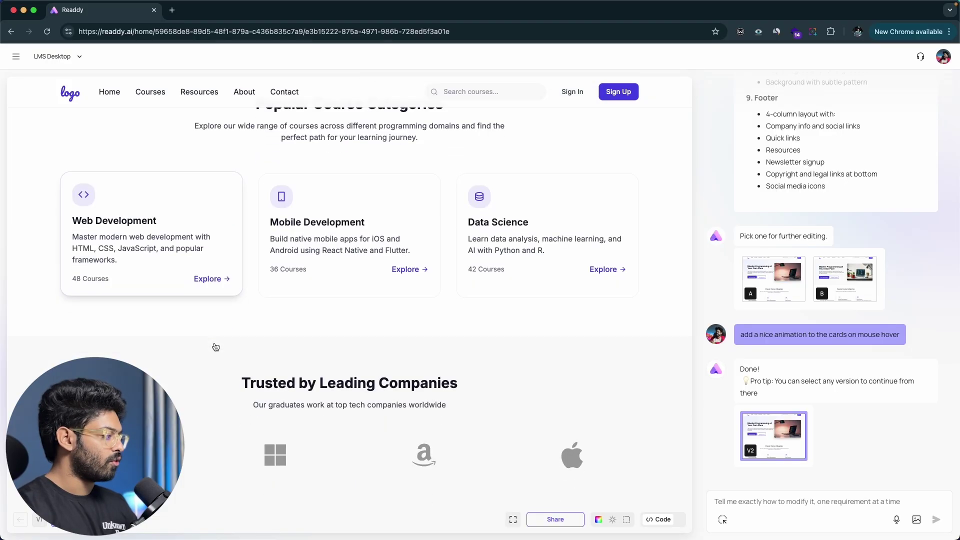
{"action": "scroll", "coordinate": [215, 345], "scroll_direction": "down", "scroll_amount": 2}
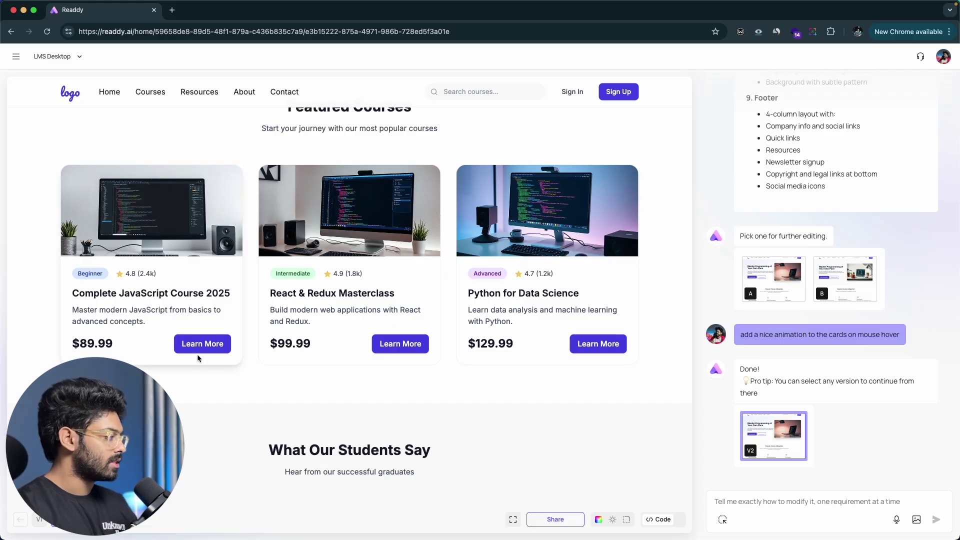
{"action": "left_click", "coordinate": [215, 350]}
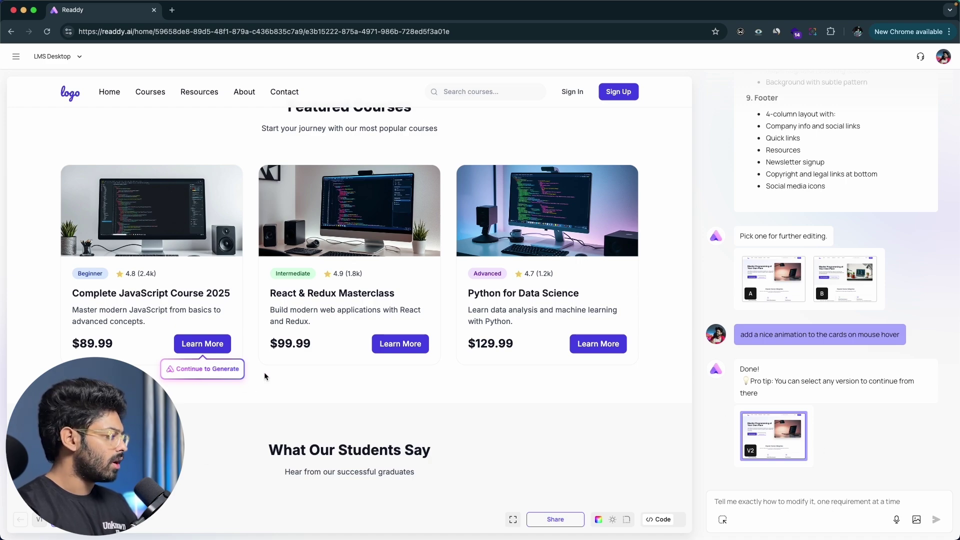
Step: Accept generating the course page, review its ten-section plan in chat, and start generating it
{"action": "left_click", "coordinate": [199, 373]}
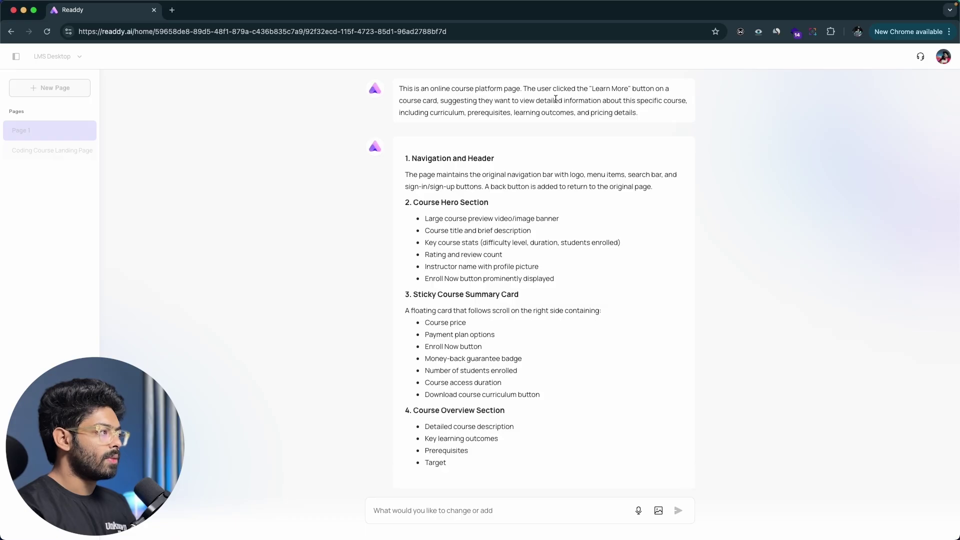
{"action": "scroll", "coordinate": [442, 105], "scroll_direction": "up", "scroll_amount": 3}
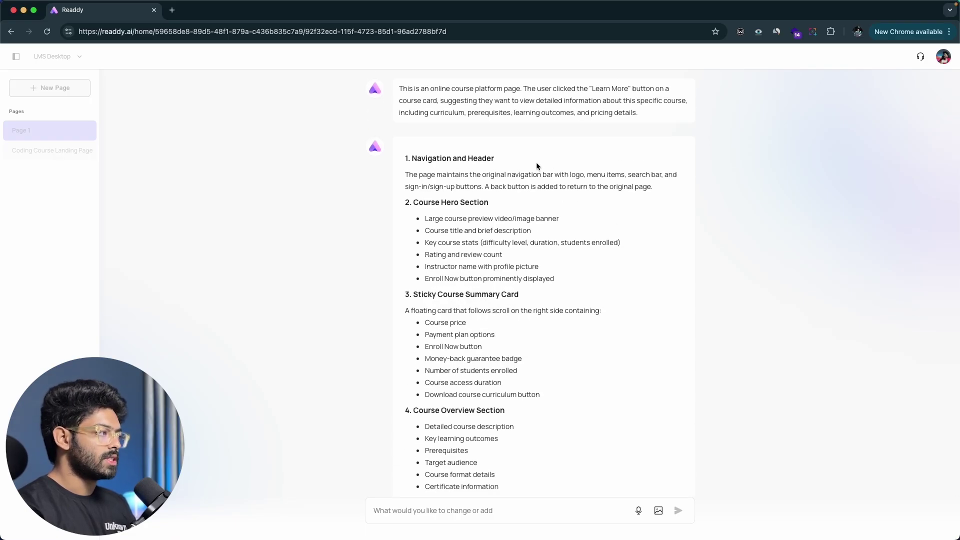
{"action": "scroll", "coordinate": [537, 166], "scroll_direction": "down", "scroll_amount": 10}
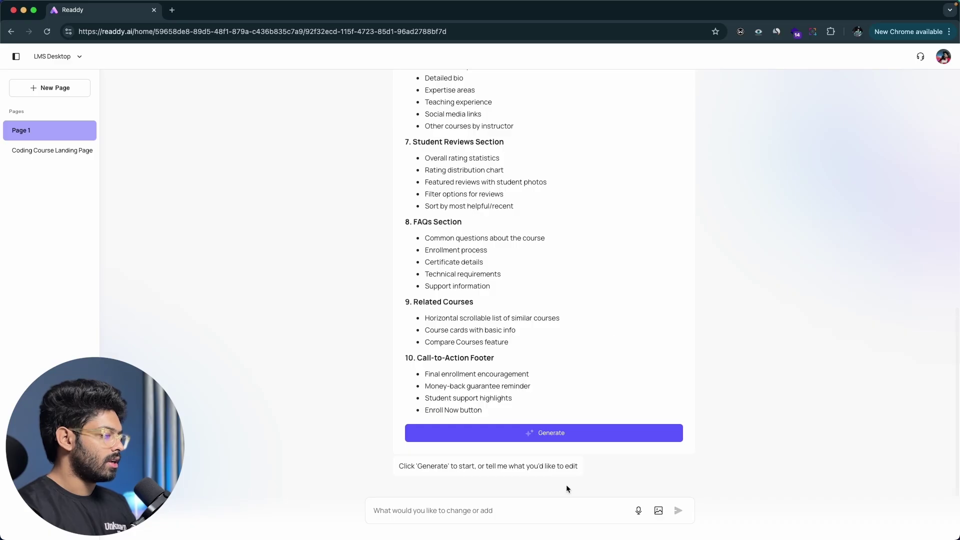
{"action": "left_click", "coordinate": [550, 433]}
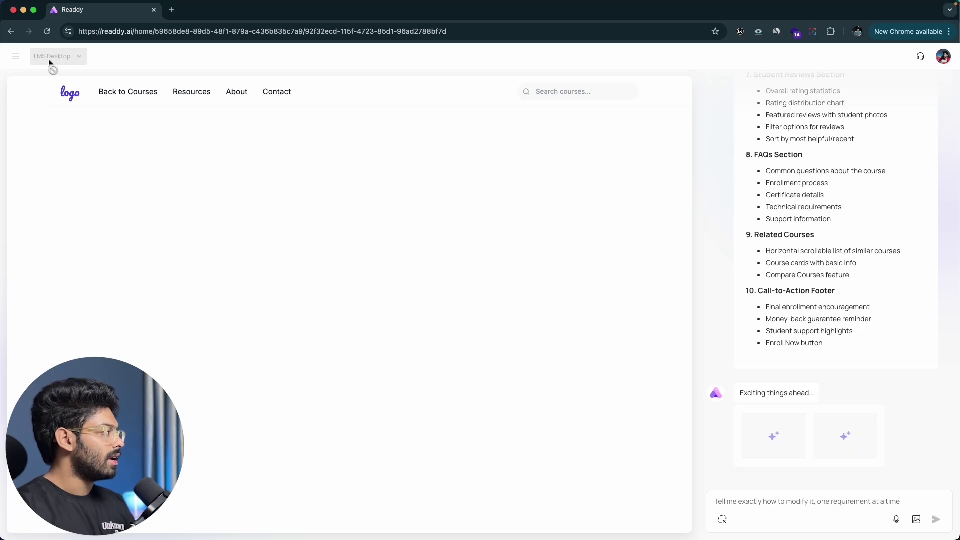
Step: Wait for the Complete JavaScript Course 2025 detail page to finish as designs A and B
{"action": "mouse_move", "coordinate": [16, 56]}
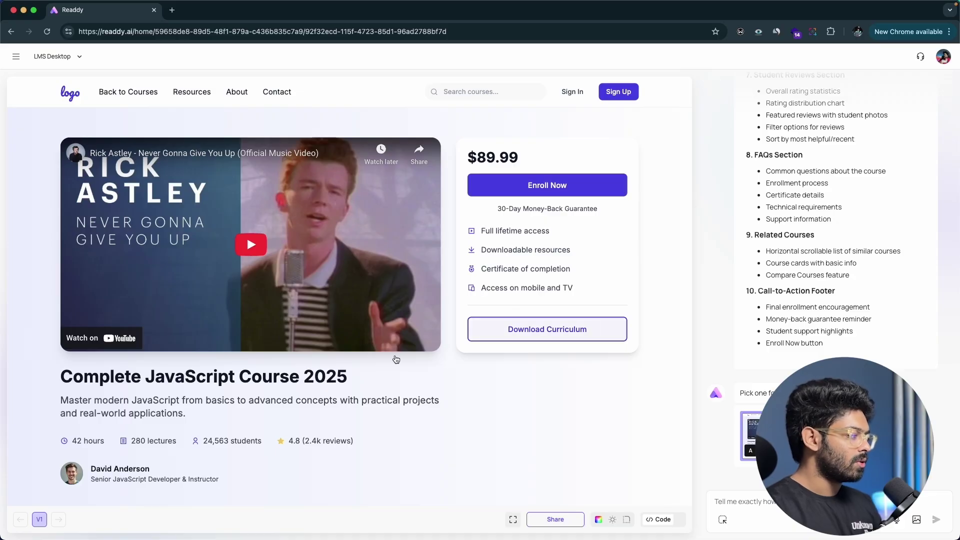
Step: Scroll through design A of the course page to review all its sections
{"action": "scroll", "coordinate": [156, 423], "scroll_direction": "down", "scroll_amount": 2}
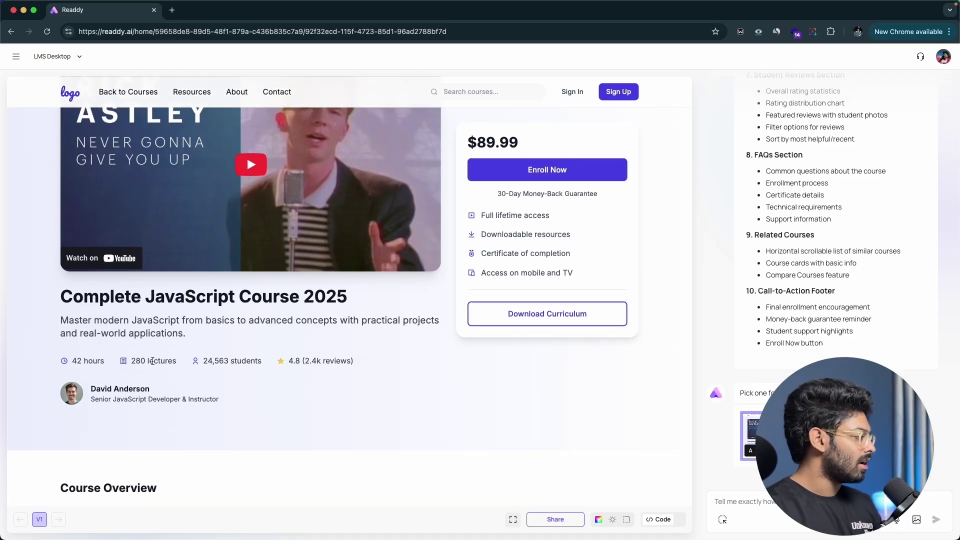
{"action": "scroll", "coordinate": [223, 374], "scroll_direction": "down", "scroll_amount": 7}
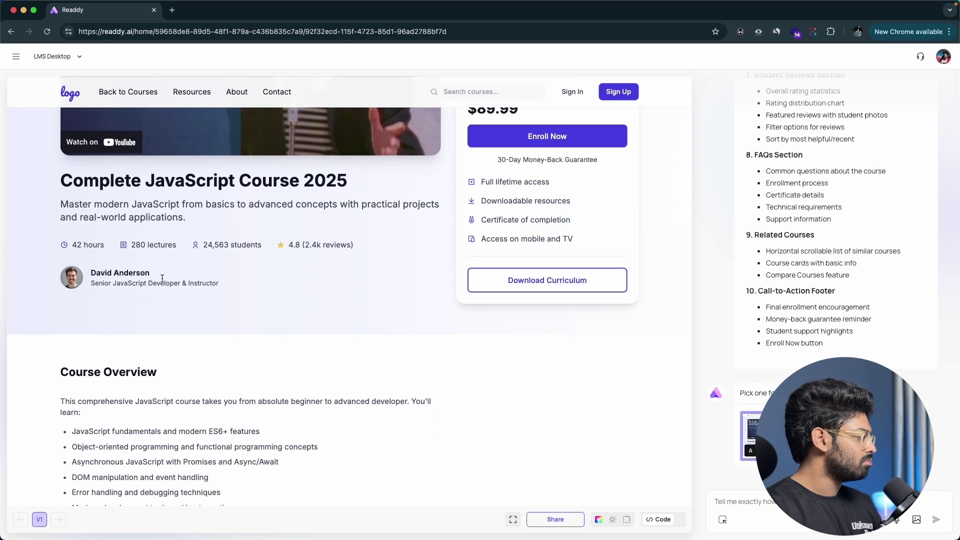
{"action": "scroll", "coordinate": [90, 246], "scroll_direction": "down", "scroll_amount": 5}
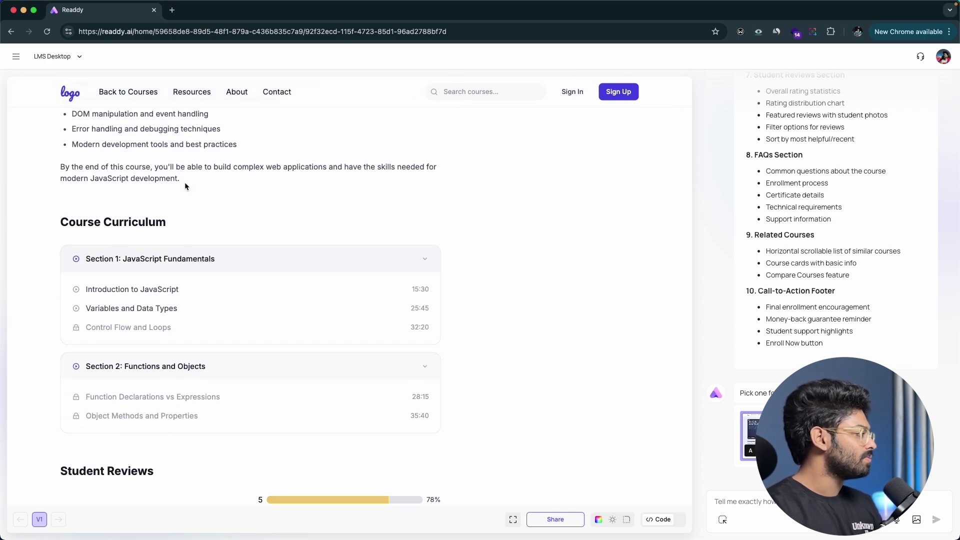
{"action": "scroll", "coordinate": [155, 255], "scroll_direction": "down", "scroll_amount": 2}
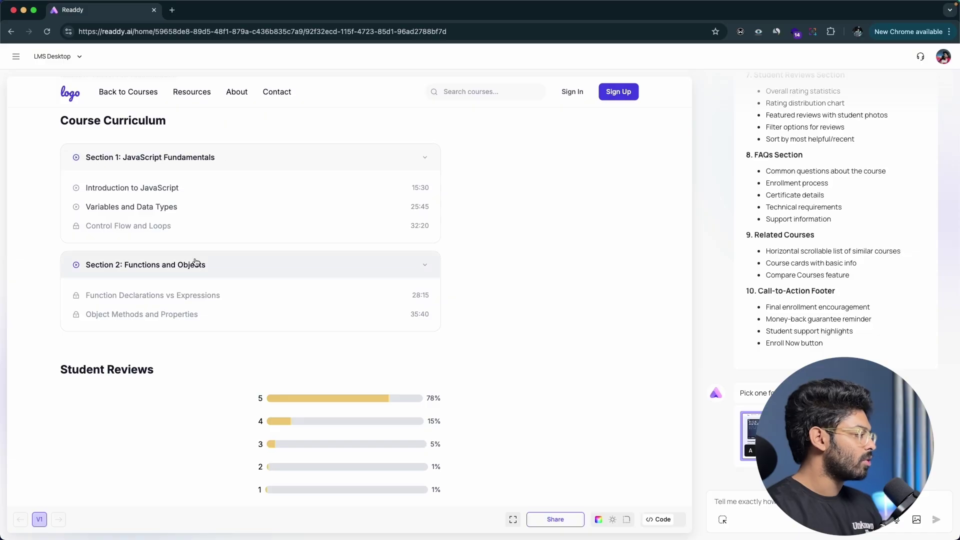
{"action": "scroll", "coordinate": [193, 302], "scroll_direction": "down", "scroll_amount": 10}
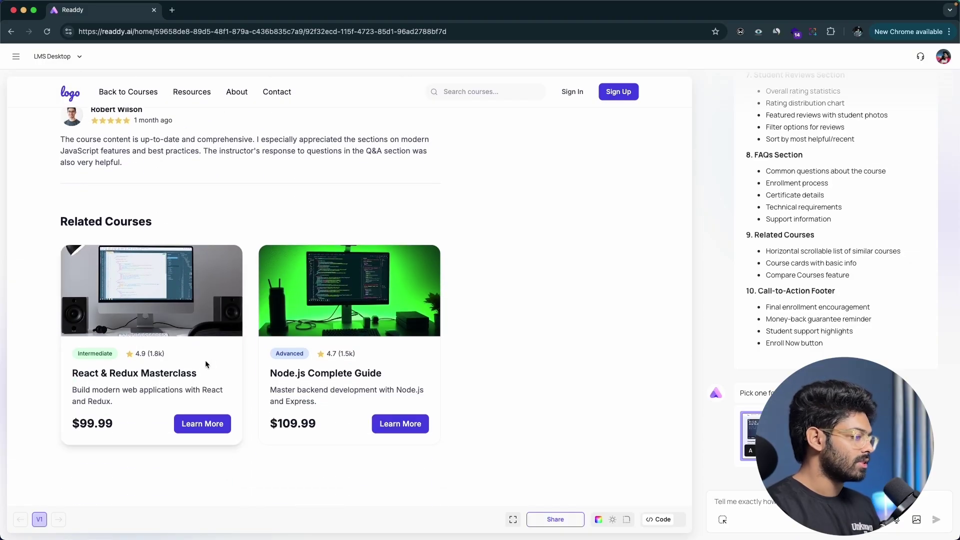
{"action": "scroll", "coordinate": [205, 360], "scroll_direction": "up", "scroll_amount": 14}
{"action": "scroll", "coordinate": [206, 360], "scroll_direction": "up", "scroll_amount": 6}
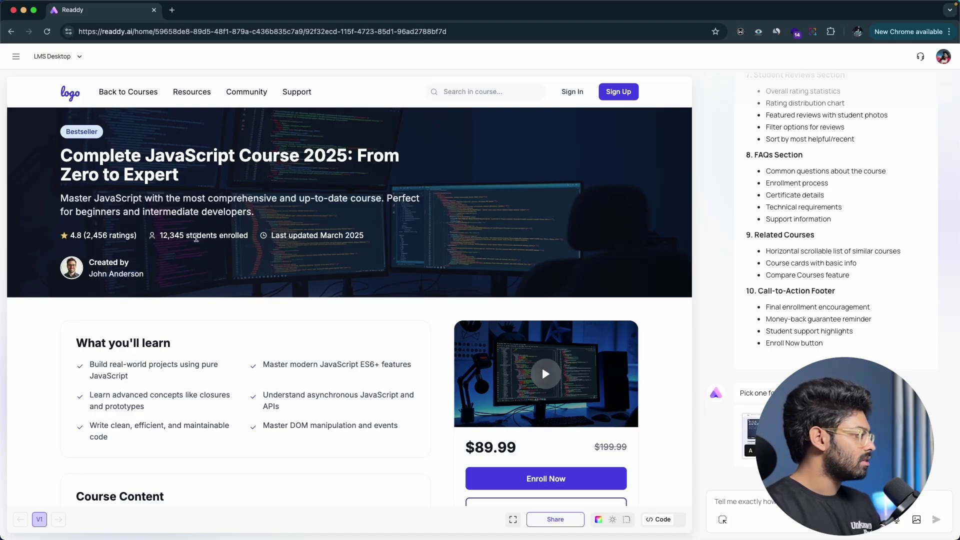
{"action": "scroll", "coordinate": [229, 255], "scroll_direction": "down", "scroll_amount": 3}
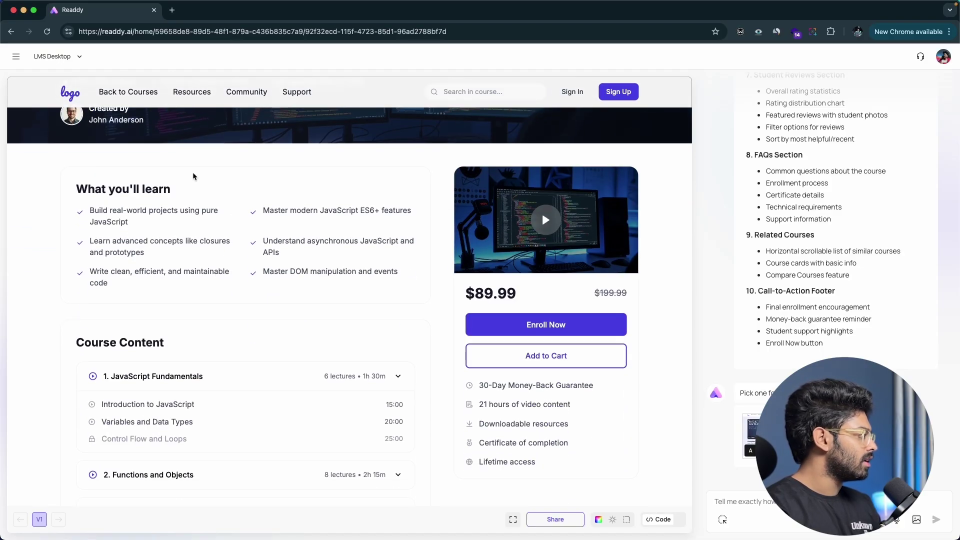
{"action": "scroll", "coordinate": [193, 175], "scroll_direction": "down", "scroll_amount": 6}
{"action": "scroll", "coordinate": [178, 231], "scroll_direction": "down", "scroll_amount": 2}
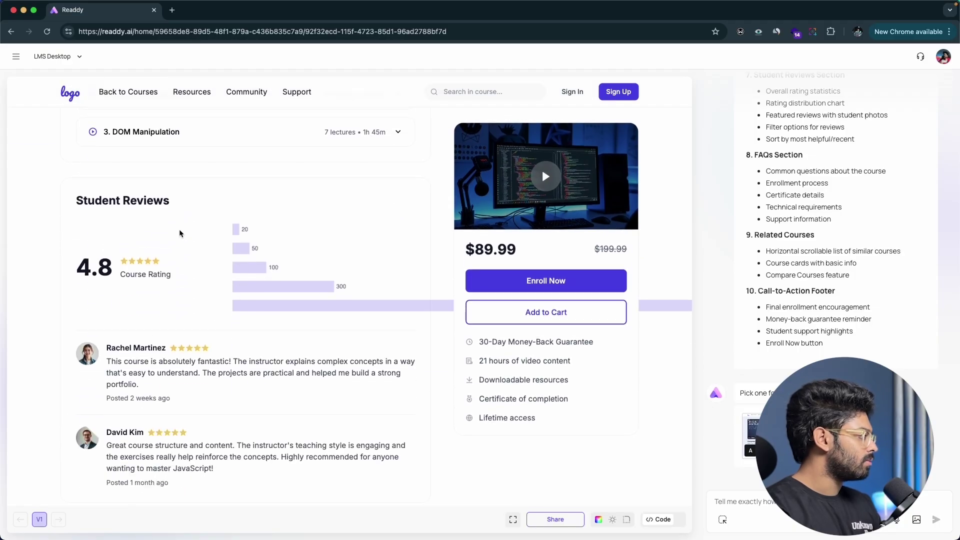
{"action": "scroll", "coordinate": [181, 233], "scroll_direction": "up", "scroll_amount": 10}
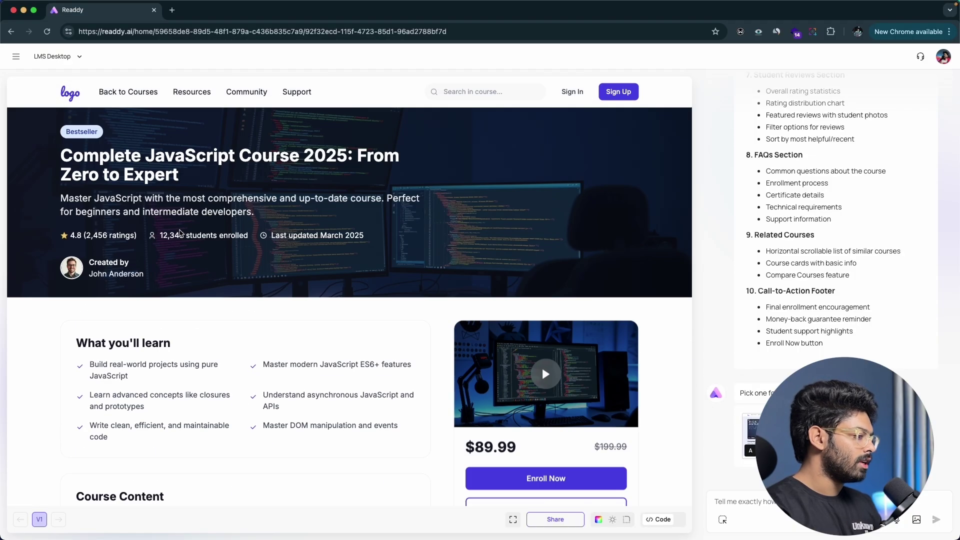
{"action": "scroll", "coordinate": [180, 233], "scroll_direction": "down", "scroll_amount": 10}
{"action": "scroll", "coordinate": [366, 268], "scroll_direction": "up", "scroll_amount": 10}
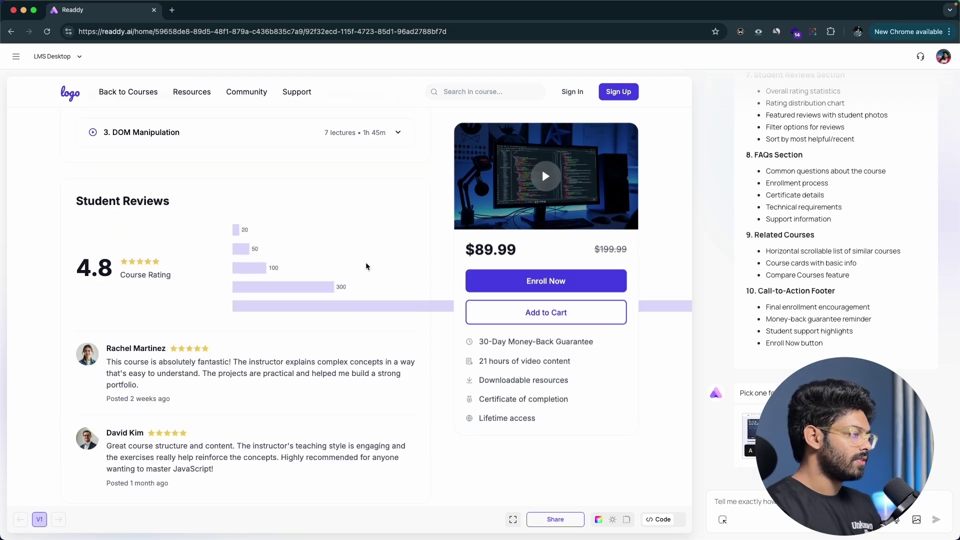
Step: Switch to design B and review its dark hero, What you'll learn and Course Content sections
{"action": "left_click", "coordinate": [752, 433]}
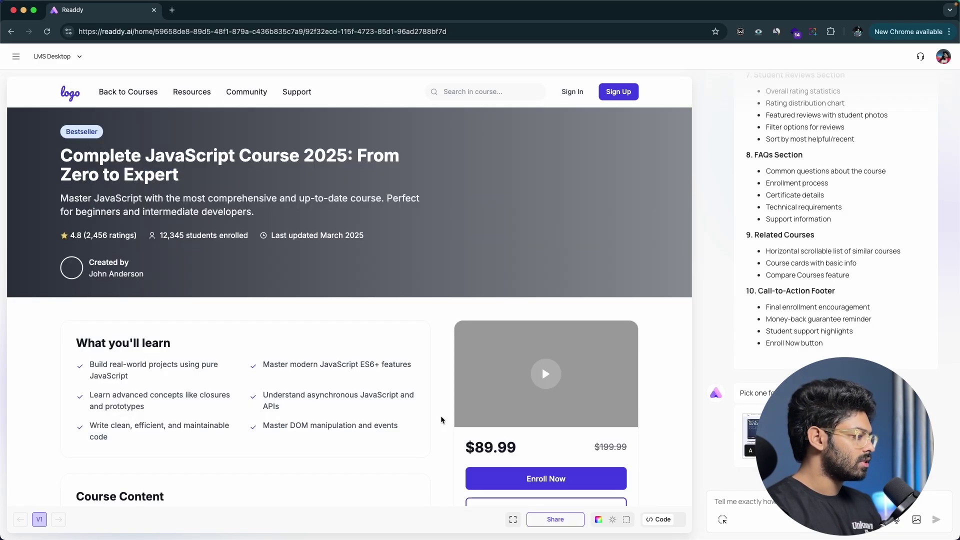
{"action": "scroll", "coordinate": [501, 325], "scroll_direction": "down", "scroll_amount": 10}
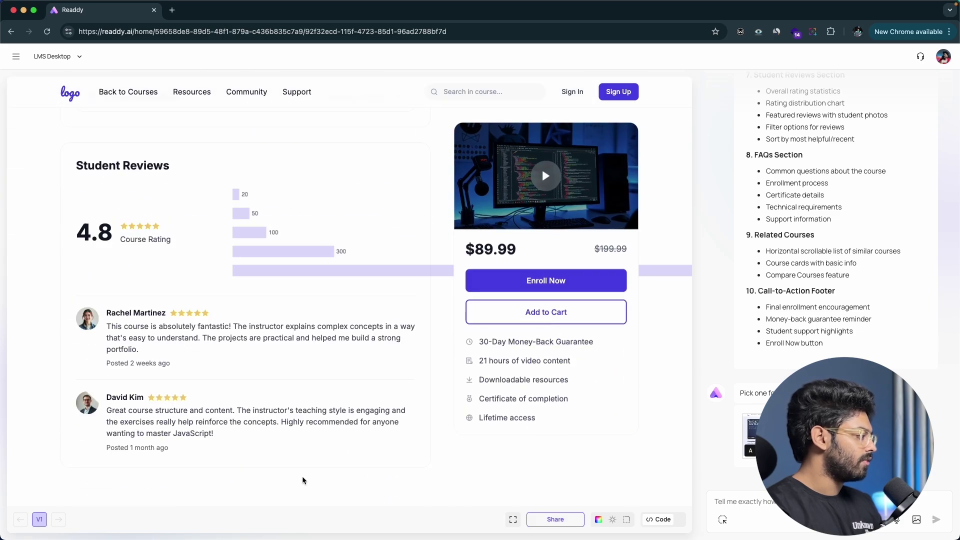
{"action": "scroll", "coordinate": [302, 481], "scroll_direction": "up", "scroll_amount": 10}
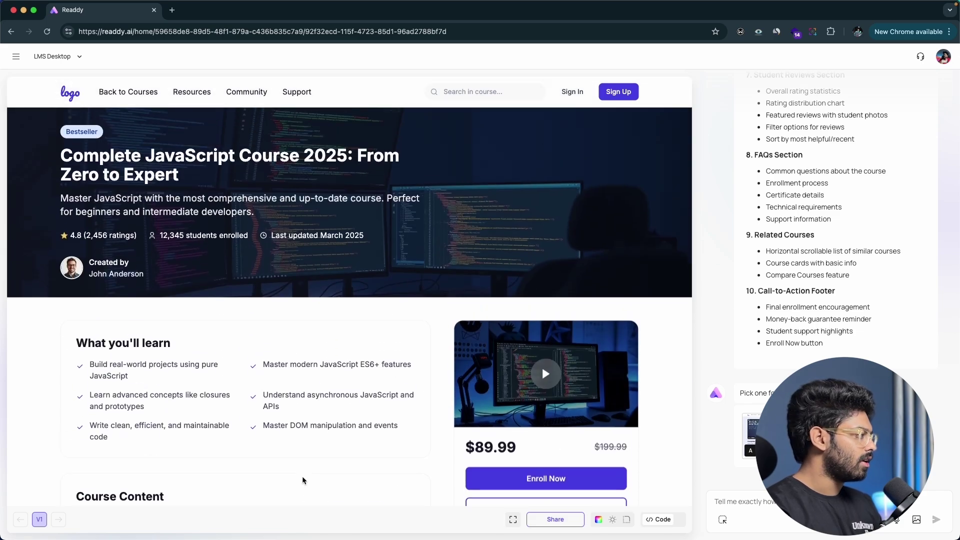
{"action": "scroll", "coordinate": [302, 481], "scroll_direction": "down", "scroll_amount": 5}
{"action": "scroll", "coordinate": [302, 412], "scroll_direction": "up", "scroll_amount": 1}
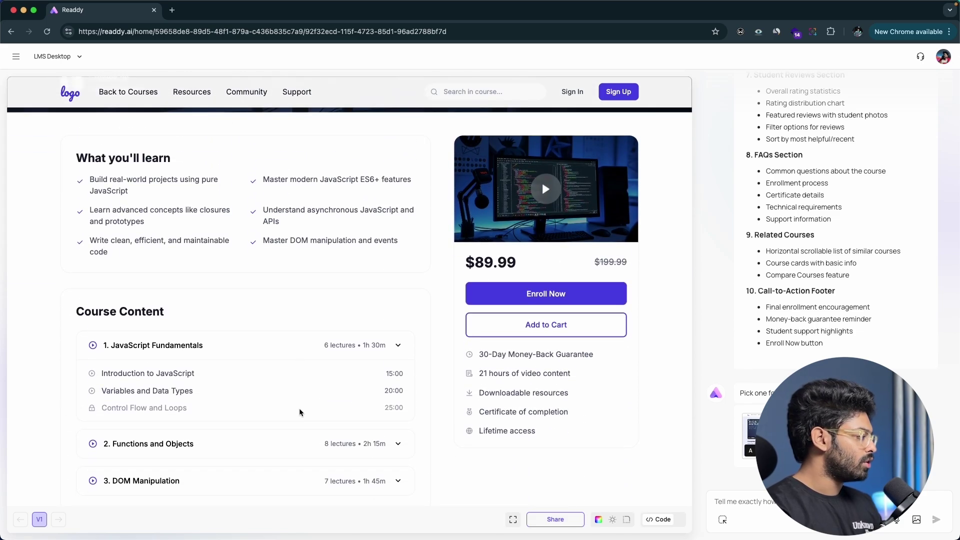
{"action": "scroll", "coordinate": [302, 412], "scroll_direction": "down", "scroll_amount": 5}
{"action": "scroll", "coordinate": [300, 412], "scroll_direction": "down", "scroll_amount": 3}
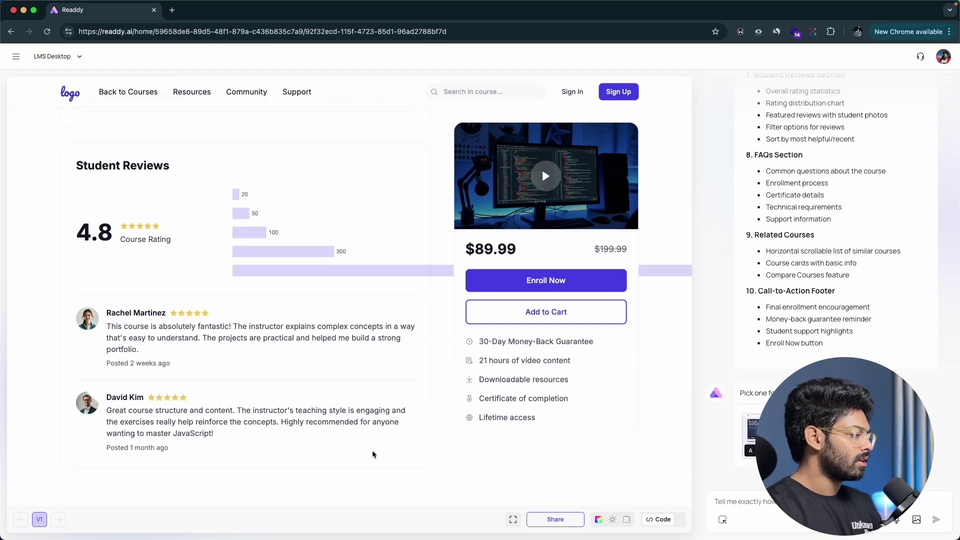
{"action": "scroll", "coordinate": [372, 454], "scroll_direction": "up", "scroll_amount": 10}
{"action": "scroll", "coordinate": [372, 454], "scroll_direction": "down", "scroll_amount": 10}
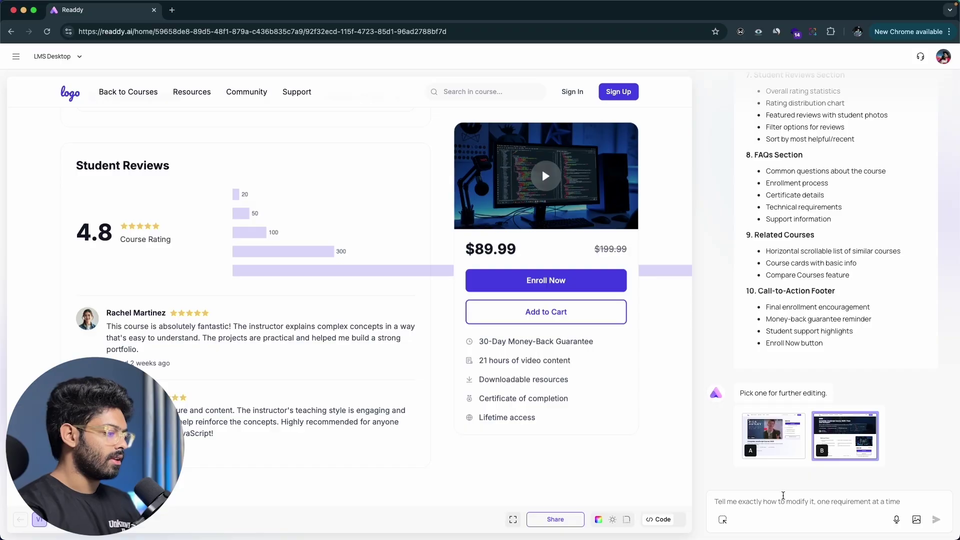
Step: Request 'add a related course section to the bottom' of the course page in chat
{"action": "left_click", "coordinate": [778, 501]}
{"action": "type", "text": "add a"}
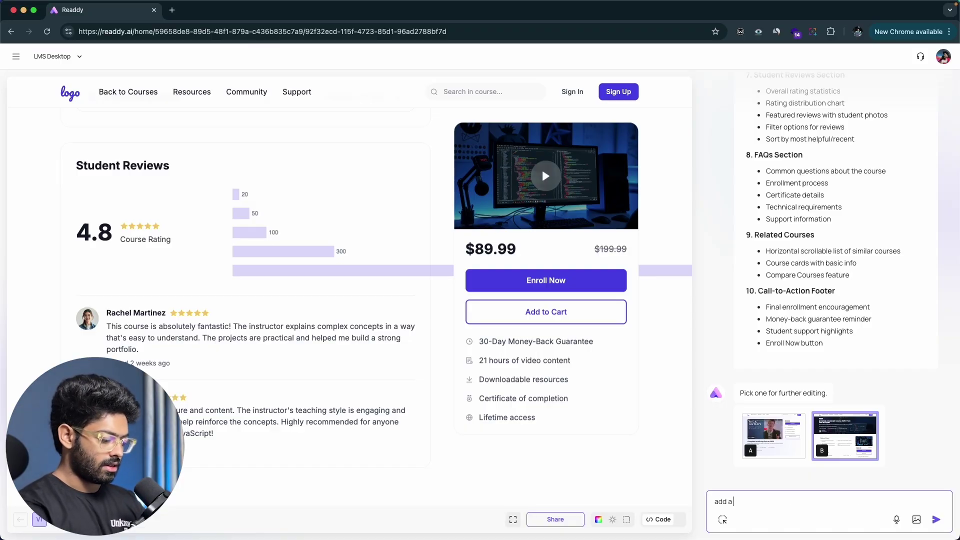
{"action": "type", "text": " related course section o"}
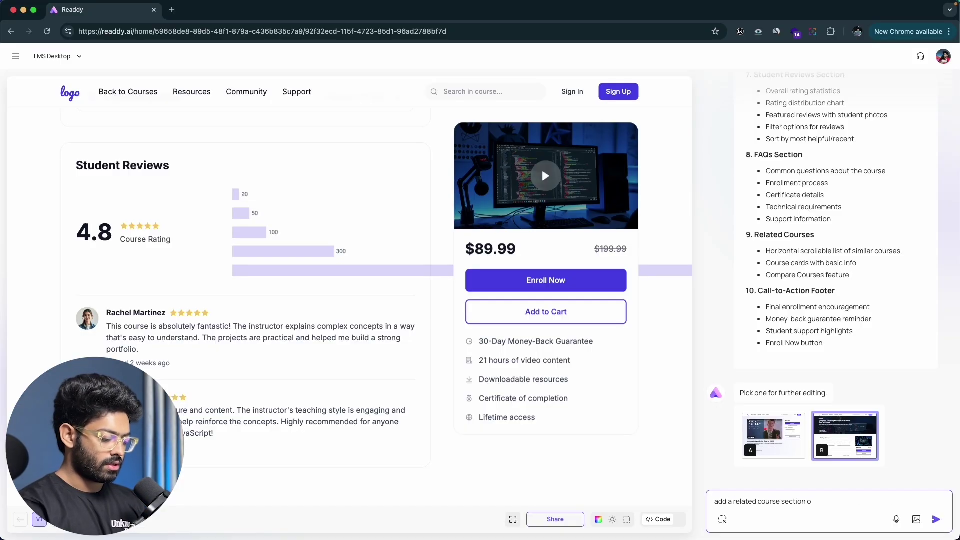
{"action": "key", "text": "BackSpace"}
{"action": "type", "text": "t"}
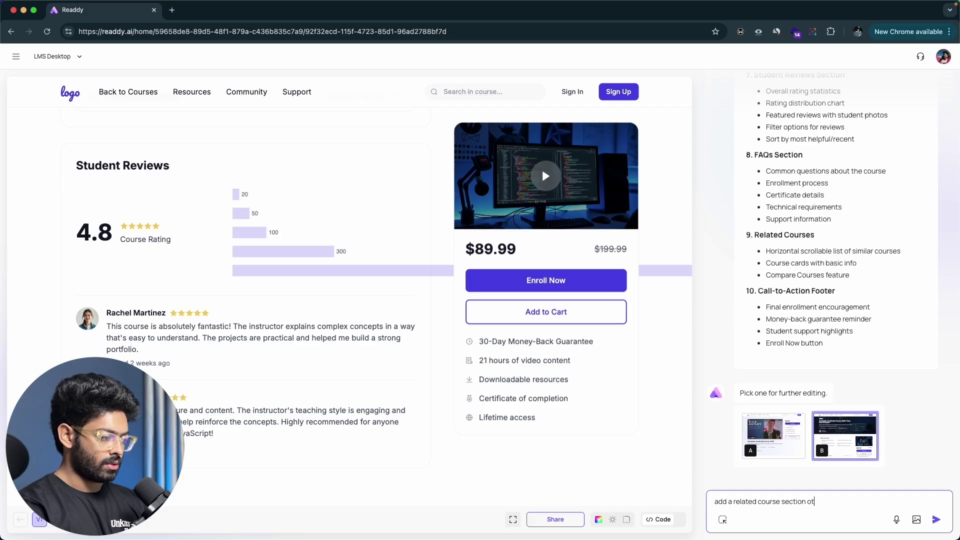
{"action": "type", "text": "o the bottom"}
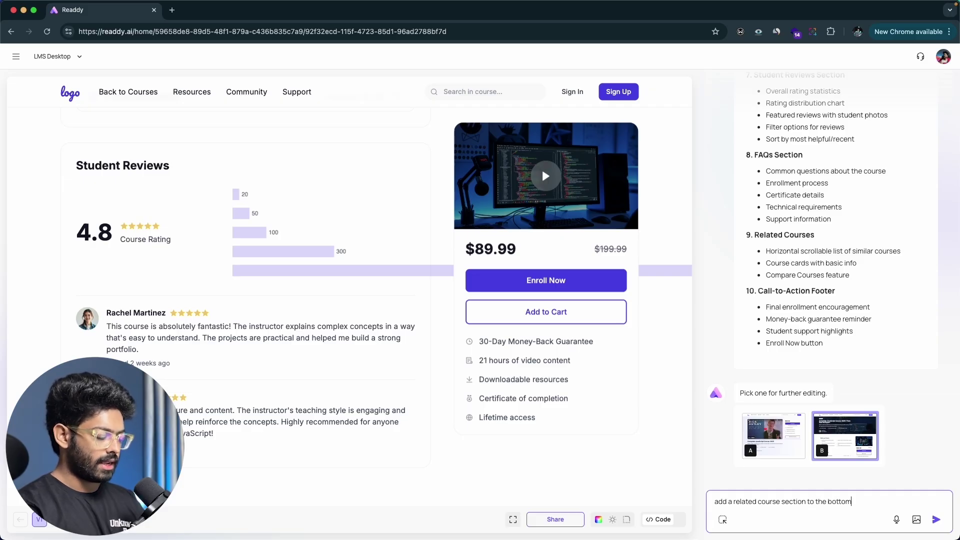
{"action": "key", "text": "Return"}
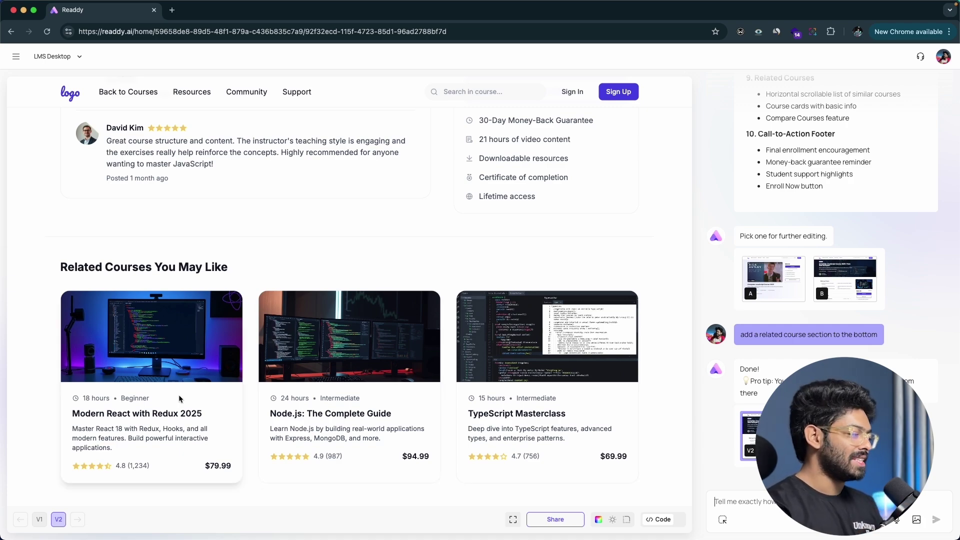
Step: Return from the course details page to the Coding Course Landing Page via the Pages panel
{"action": "scroll", "coordinate": [180, 398], "scroll_direction": "up", "scroll_amount": 15}
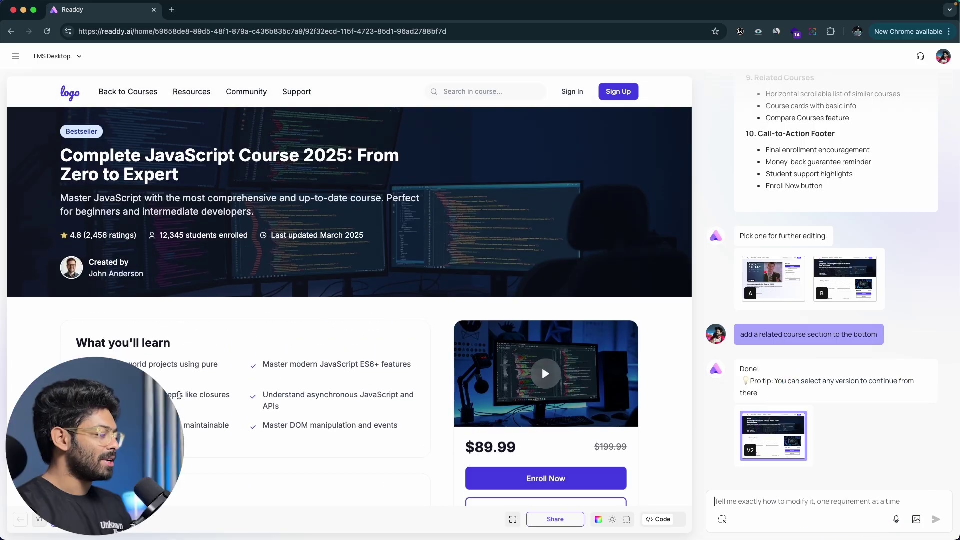
{"action": "scroll", "coordinate": [180, 395], "scroll_direction": "down", "scroll_amount": 10}
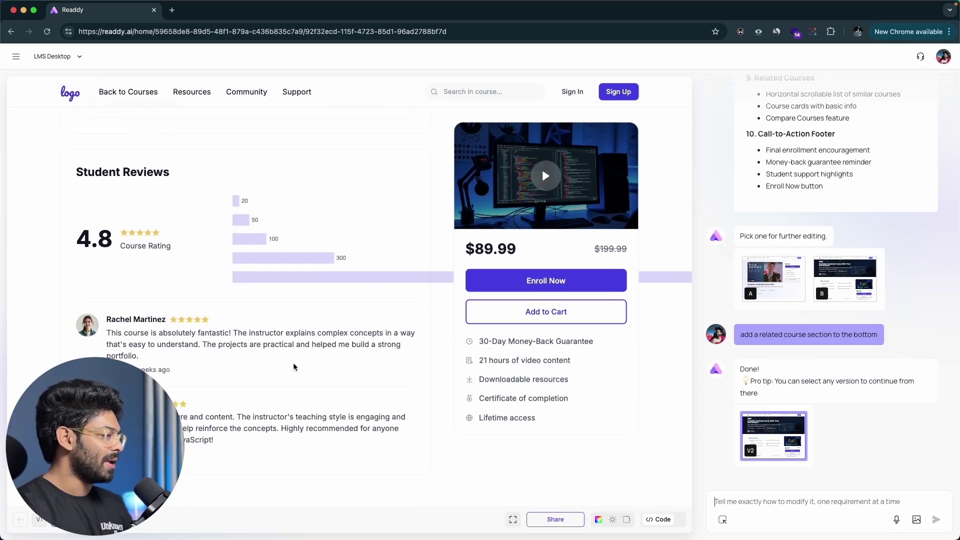
{"action": "scroll", "coordinate": [294, 368], "scroll_direction": "up", "scroll_amount": 10}
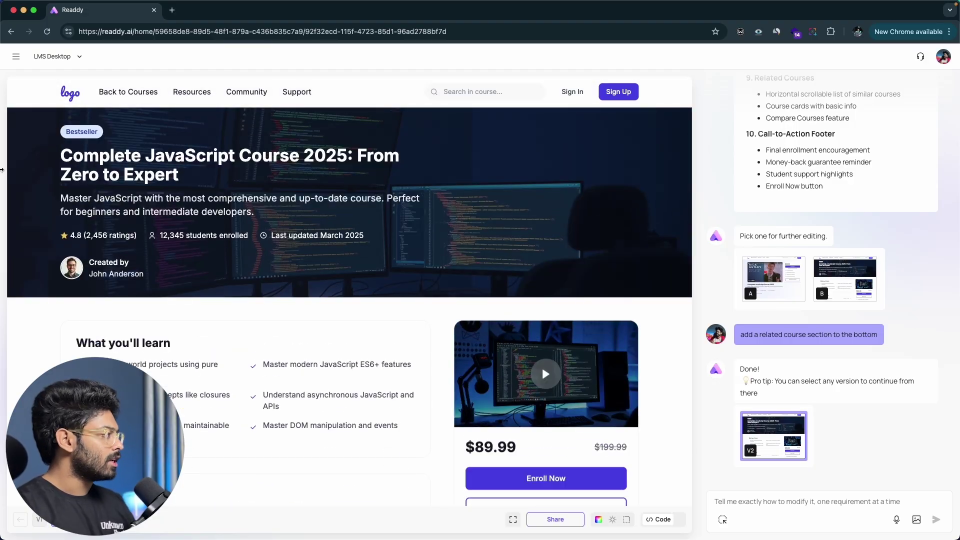
{"action": "mouse_move", "coordinate": [16, 56]}
{"action": "left_click", "coordinate": [43, 159]}
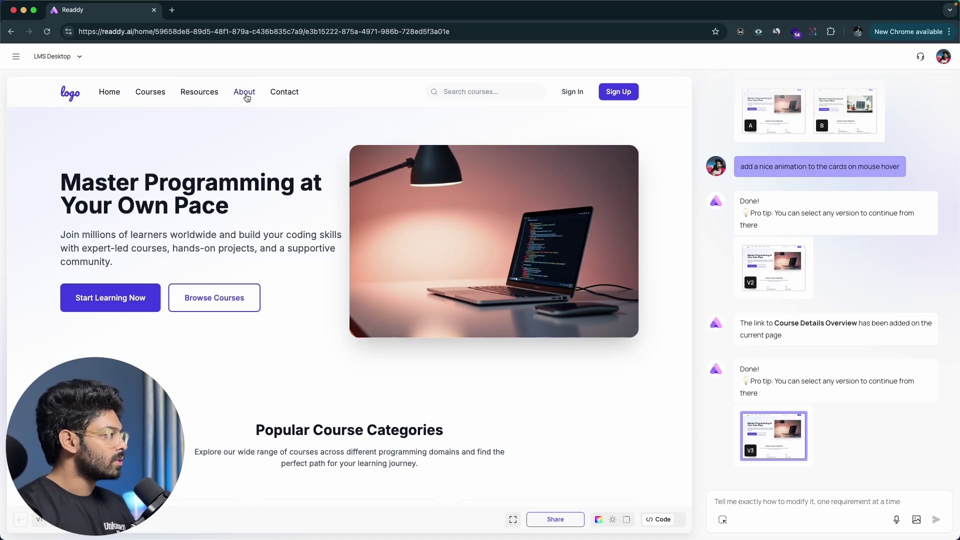
Step: Generate an About page from the About nav link and scroll through version A
{"action": "mouse_move", "coordinate": [246, 97]}
{"action": "left_click", "coordinate": [243, 115]}
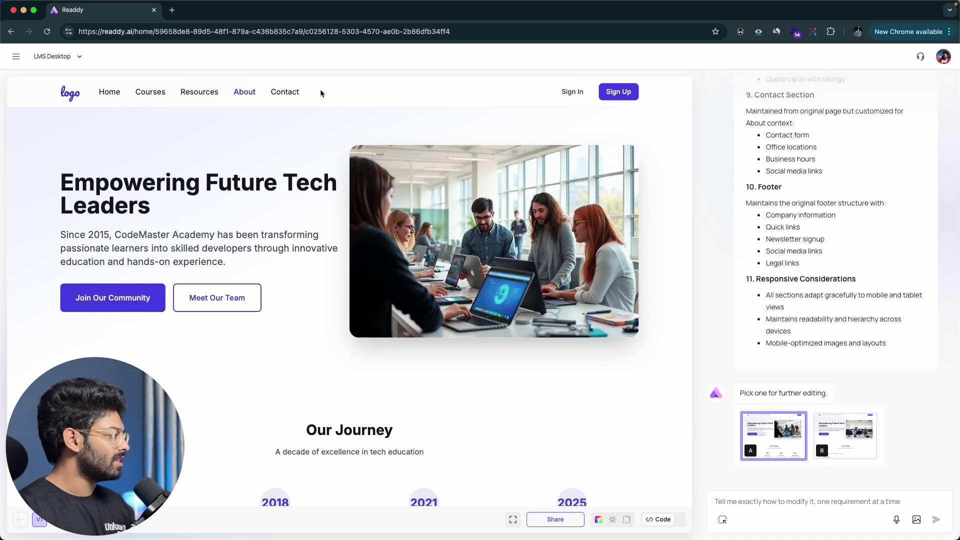
{"action": "scroll", "coordinate": [350, 225], "scroll_direction": "down", "scroll_amount": 5}
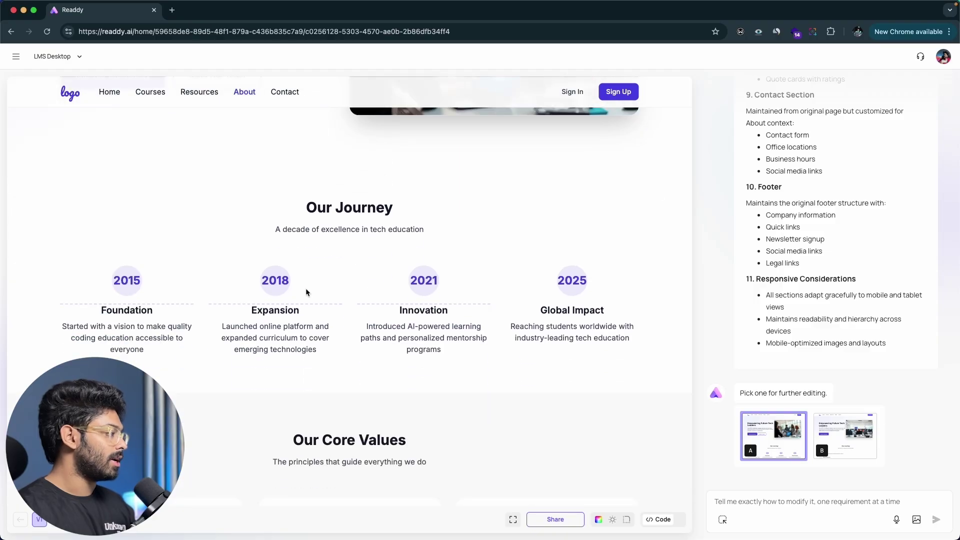
{"action": "scroll", "coordinate": [307, 292], "scroll_direction": "down", "scroll_amount": 6}
{"action": "scroll", "coordinate": [329, 295], "scroll_direction": "down", "scroll_amount": 7}
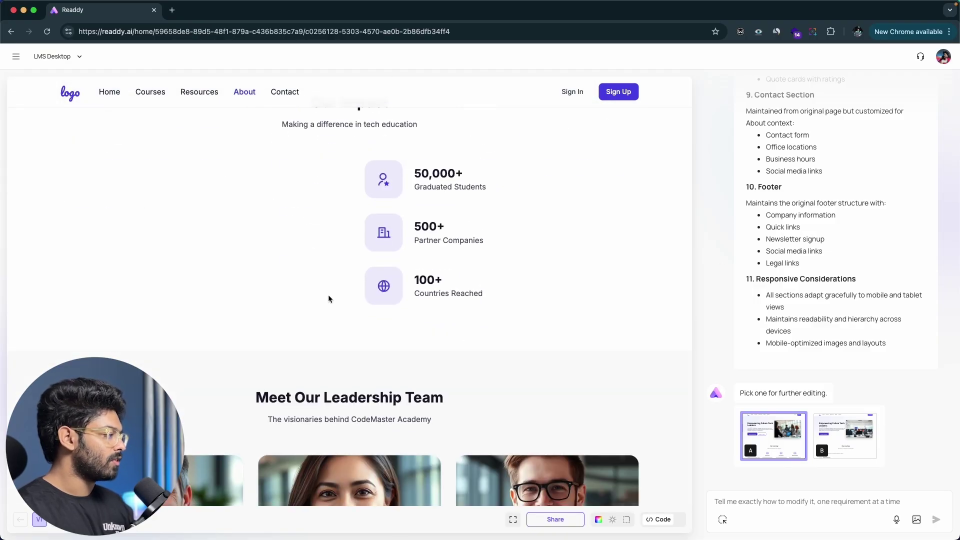
{"action": "scroll", "coordinate": [380, 228], "scroll_direction": "up", "scroll_amount": 1}
{"action": "scroll", "coordinate": [346, 209], "scroll_direction": "down", "scroll_amount": 4}
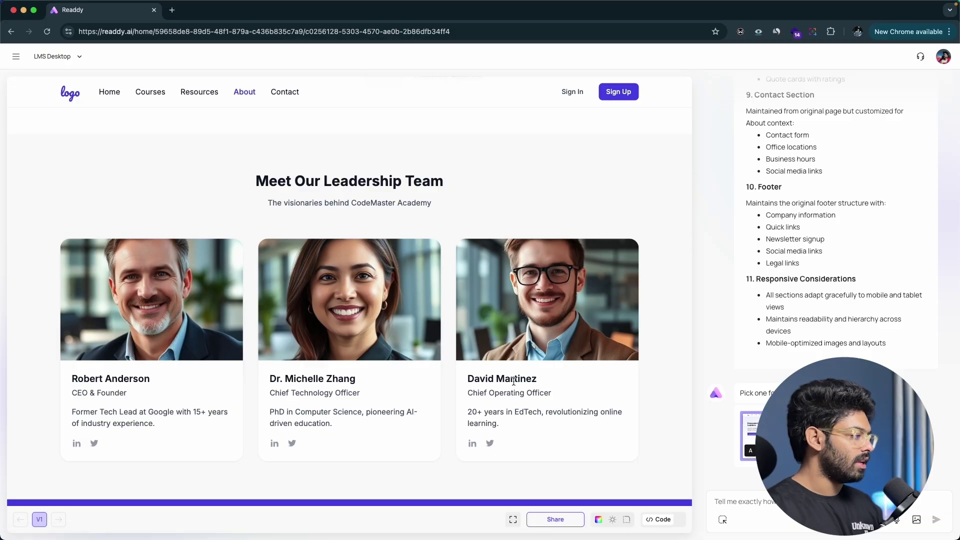
{"action": "scroll", "coordinate": [247, 392], "scroll_direction": "down", "scroll_amount": 7}
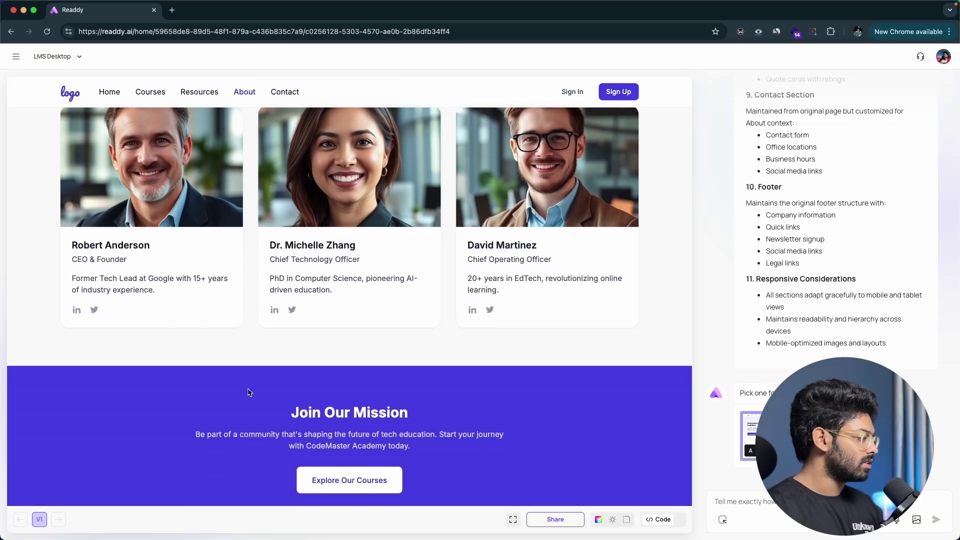
{"action": "scroll", "coordinate": [247, 297], "scroll_direction": "up", "scroll_amount": 15}
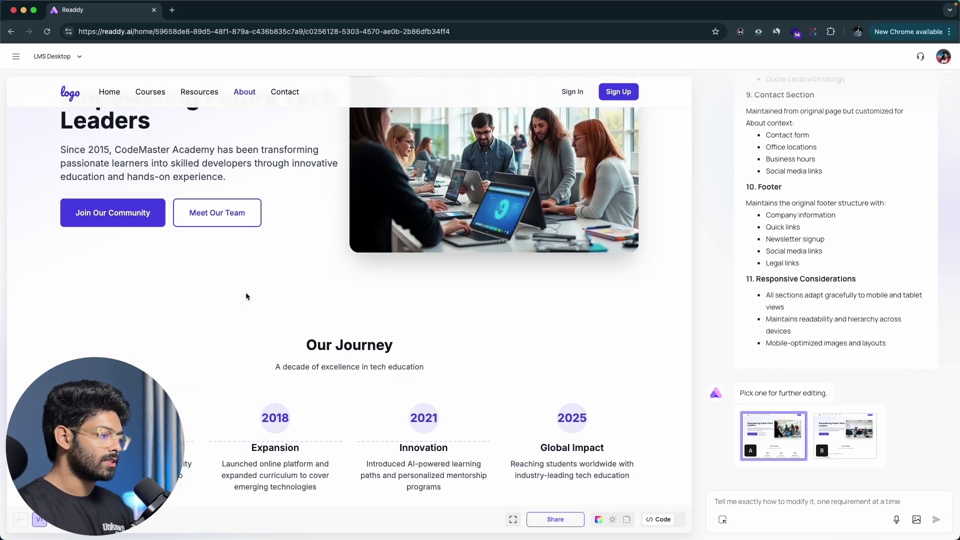
Step: Preview About page version B, keep version A, and go back to the Home page
{"action": "left_click", "coordinate": [821, 426]}
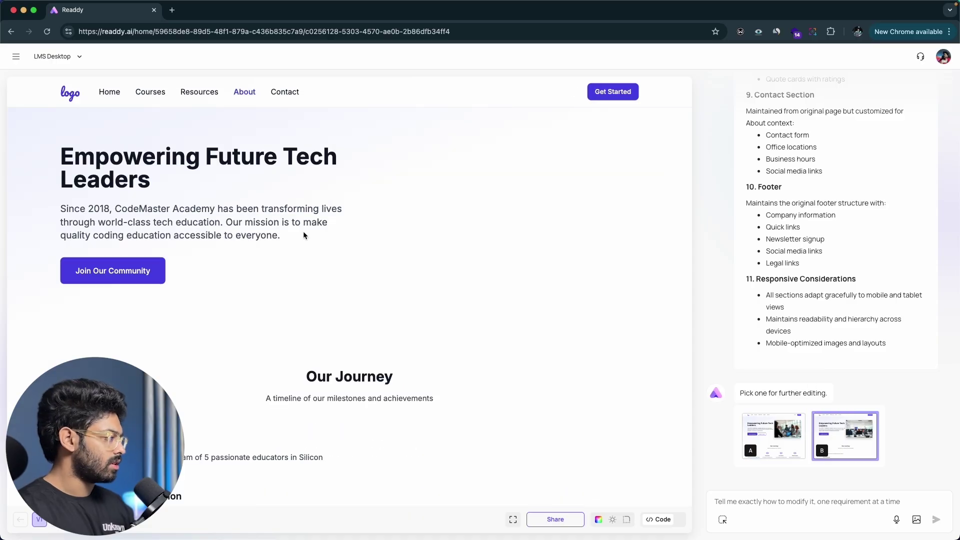
{"action": "scroll", "coordinate": [304, 233], "scroll_direction": "down", "scroll_amount": 4}
{"action": "scroll", "coordinate": [304, 233], "scroll_direction": "down", "scroll_amount": 15}
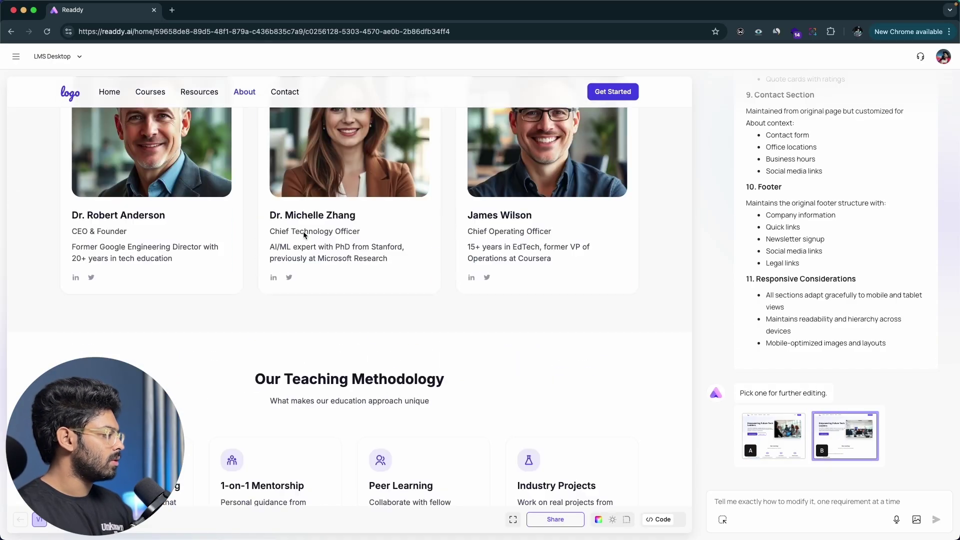
{"action": "scroll", "coordinate": [303, 235], "scroll_direction": "up", "scroll_amount": 15}
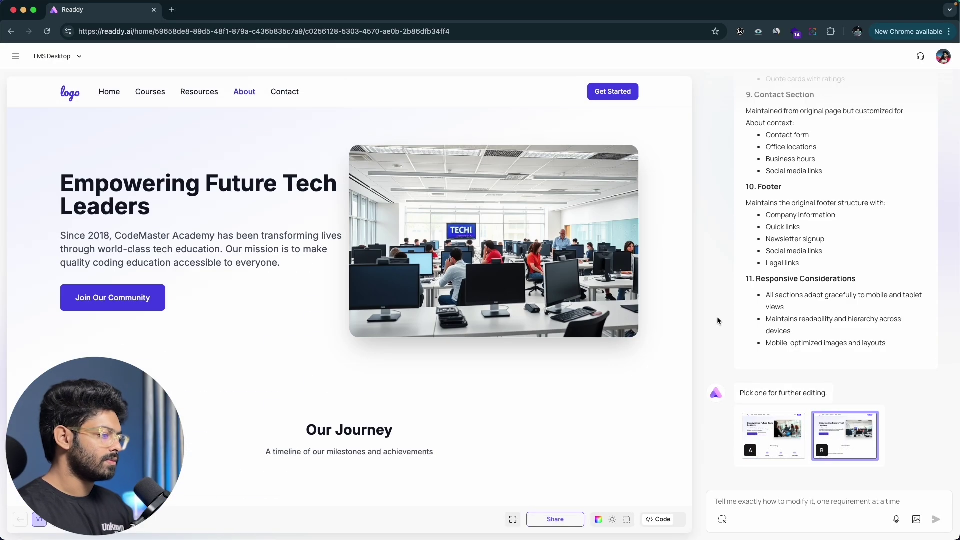
{"action": "left_click", "coordinate": [754, 433]}
{"action": "scroll", "coordinate": [510, 423], "scroll_direction": "down", "scroll_amount": 8}
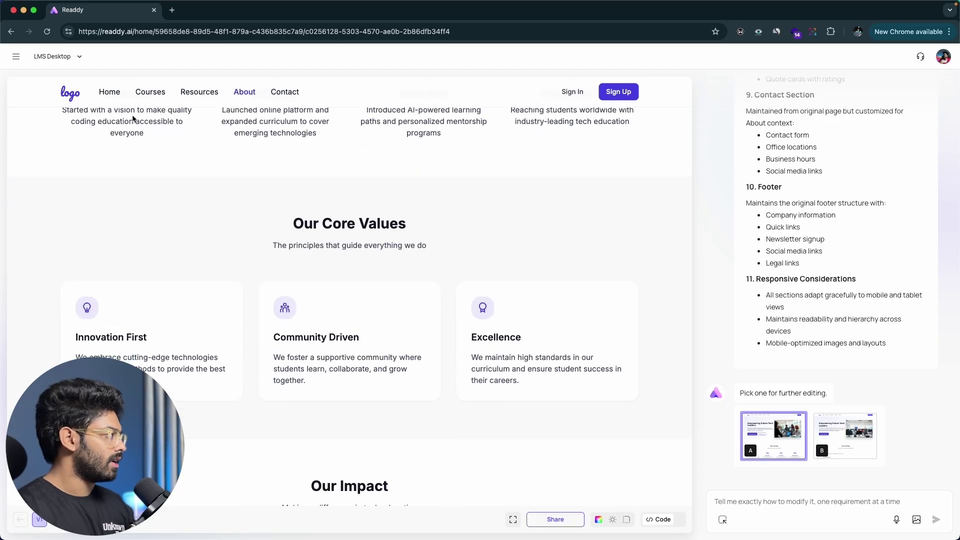
{"action": "left_click", "coordinate": [105, 98]}
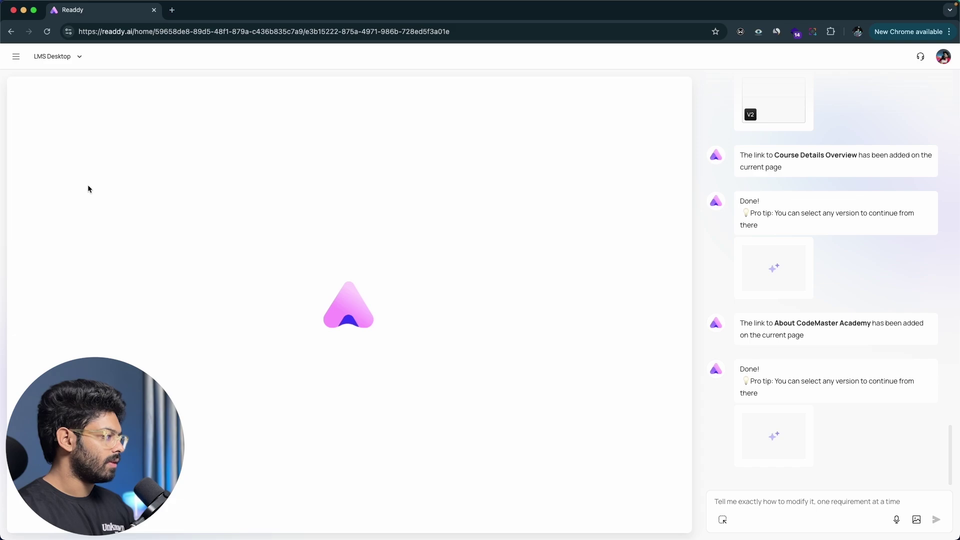
{"action": "scroll", "coordinate": [88, 186], "scroll_direction": "down", "scroll_amount": 20}
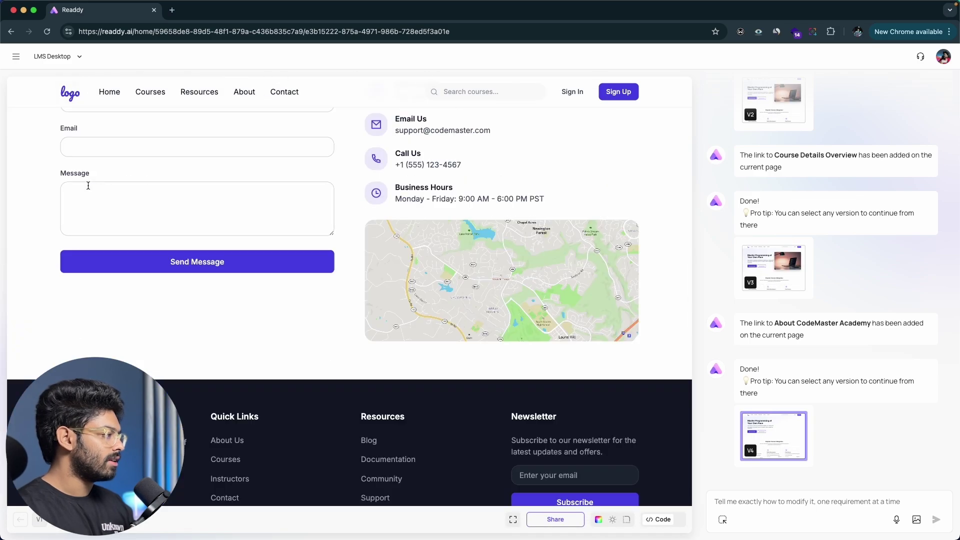
{"action": "scroll", "coordinate": [89, 189], "scroll_direction": "up", "scroll_amount": 20}
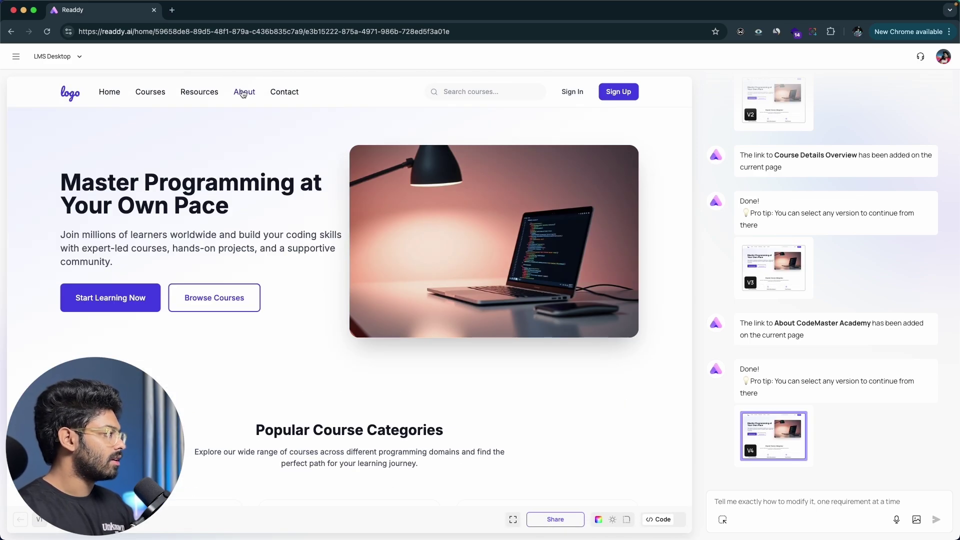
{"action": "left_click", "coordinate": [244, 93]}
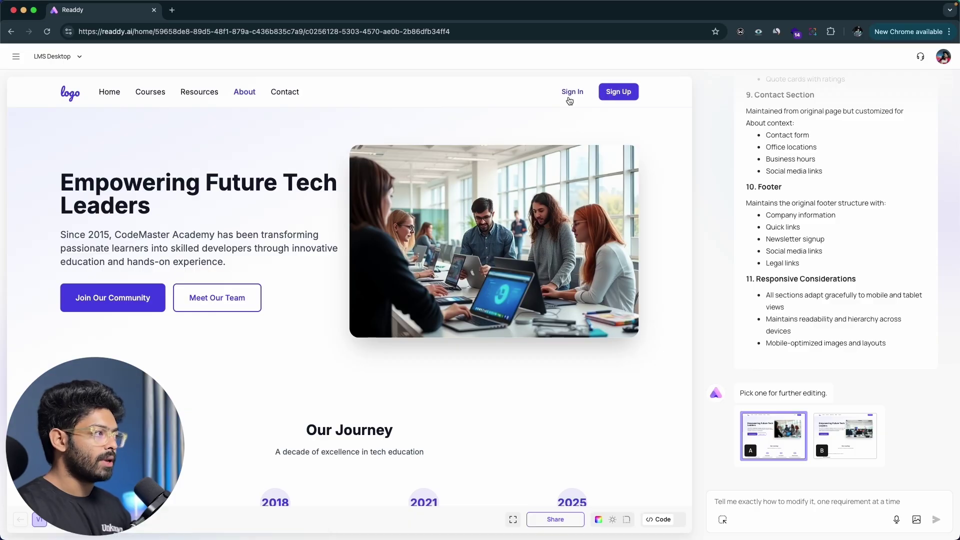
{"action": "scroll", "coordinate": [388, 239], "scroll_direction": "down", "scroll_amount": 20}
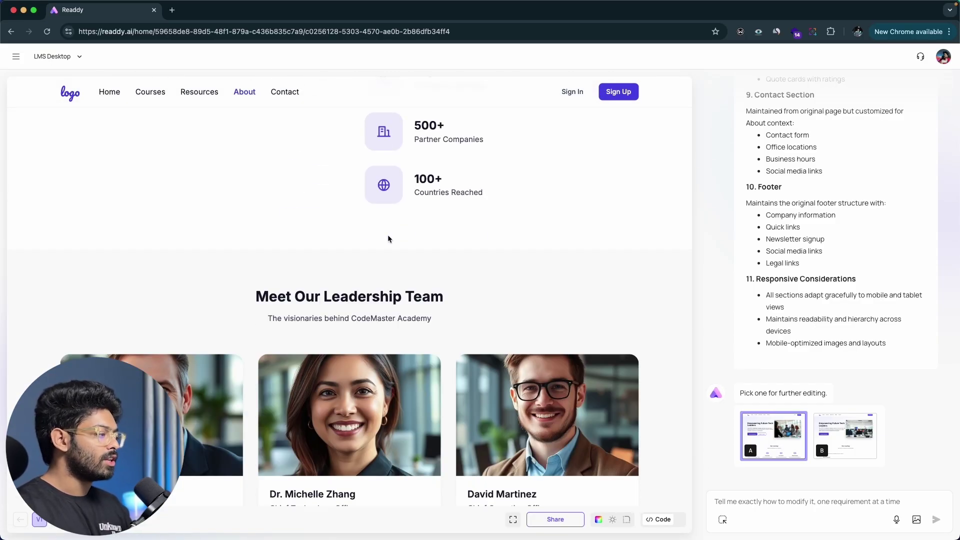
{"action": "scroll", "coordinate": [388, 239], "scroll_direction": "down", "scroll_amount": 1}
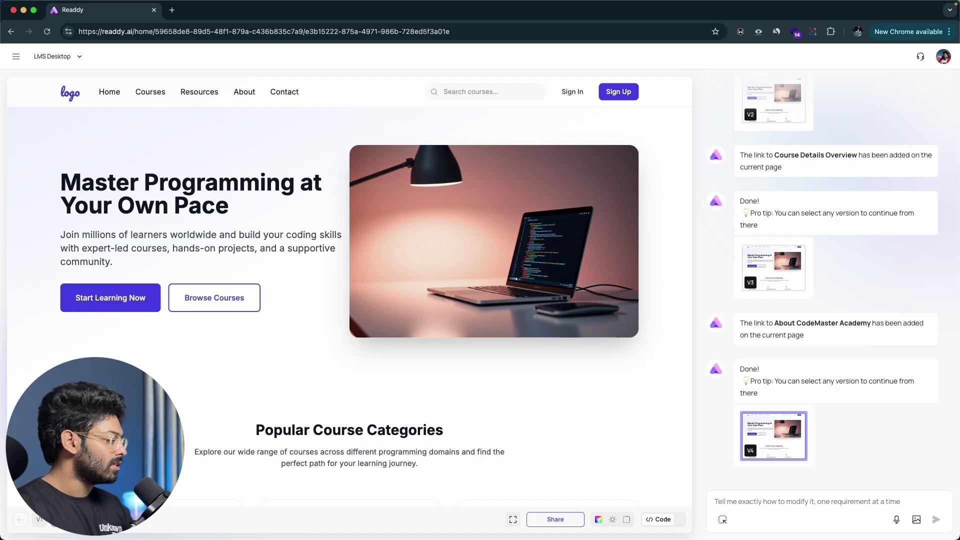
{"action": "left_click", "coordinate": [45, 524]}
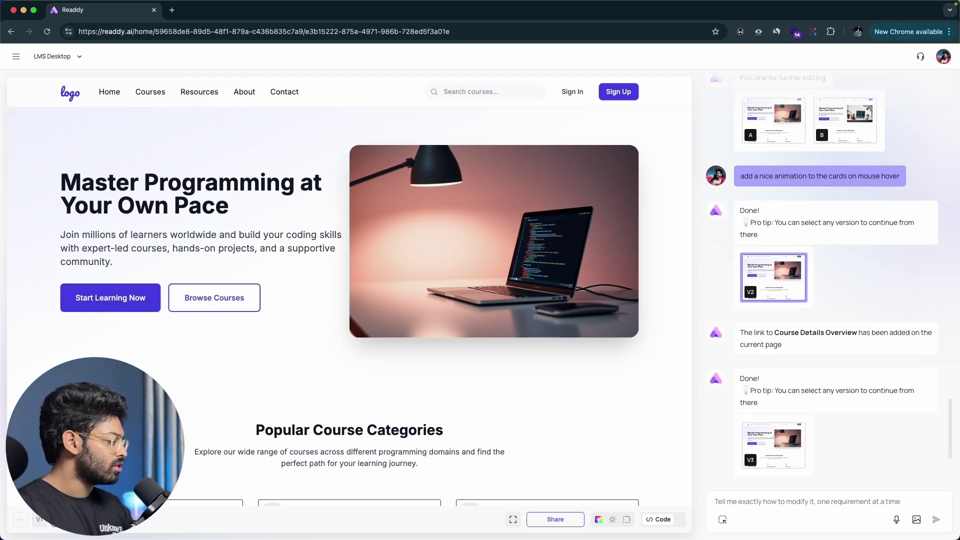
{"action": "left_click", "coordinate": [55, 519]}
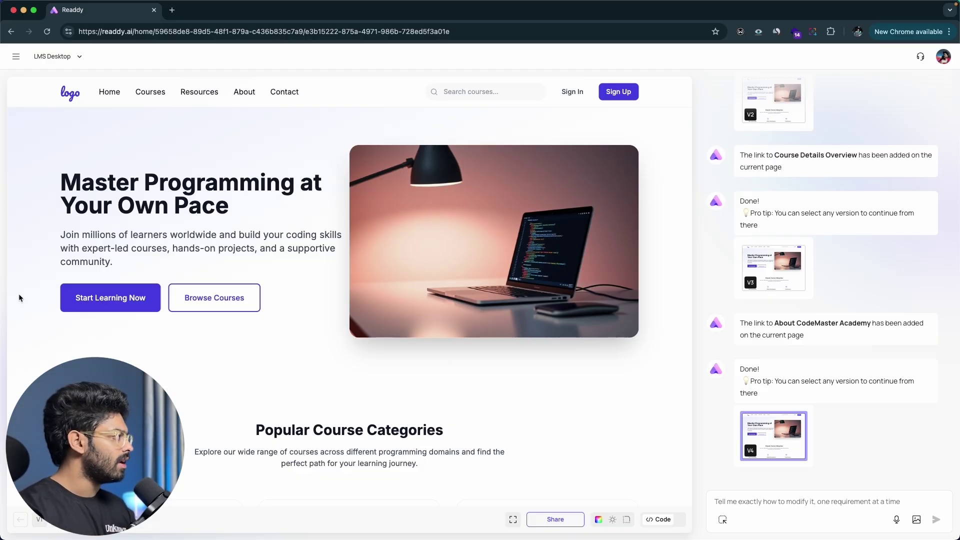
Step: Create a new project named 'LMS App' with React as the code framework
{"action": "left_click", "coordinate": [56, 56]}
{"action": "left_click", "coordinate": [96, 156]}
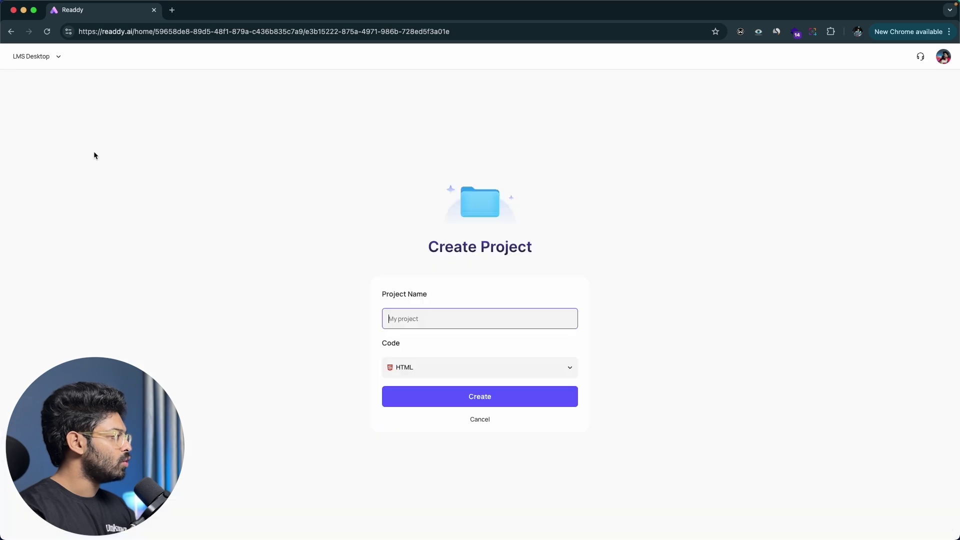
{"action": "type", "text": "LMS App"}
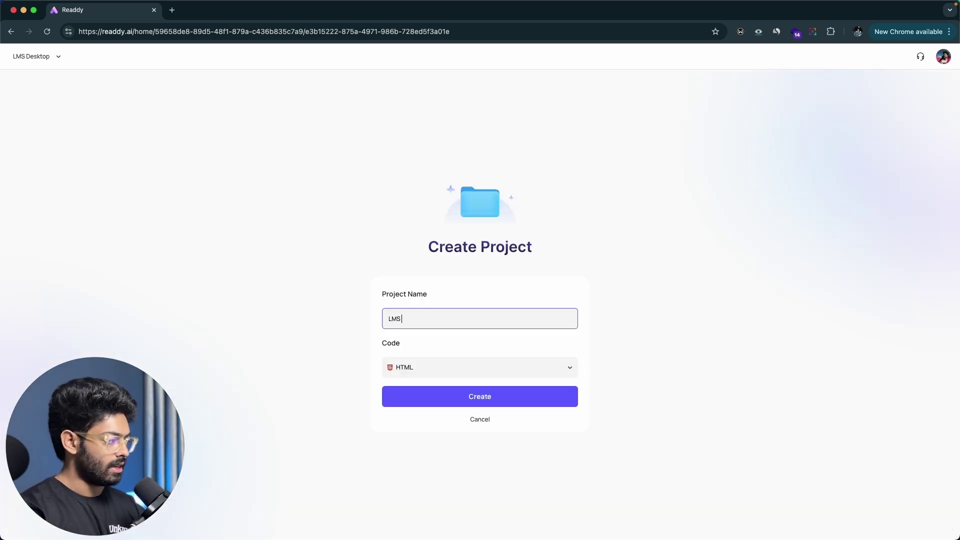
{"action": "left_click", "coordinate": [411, 369]}
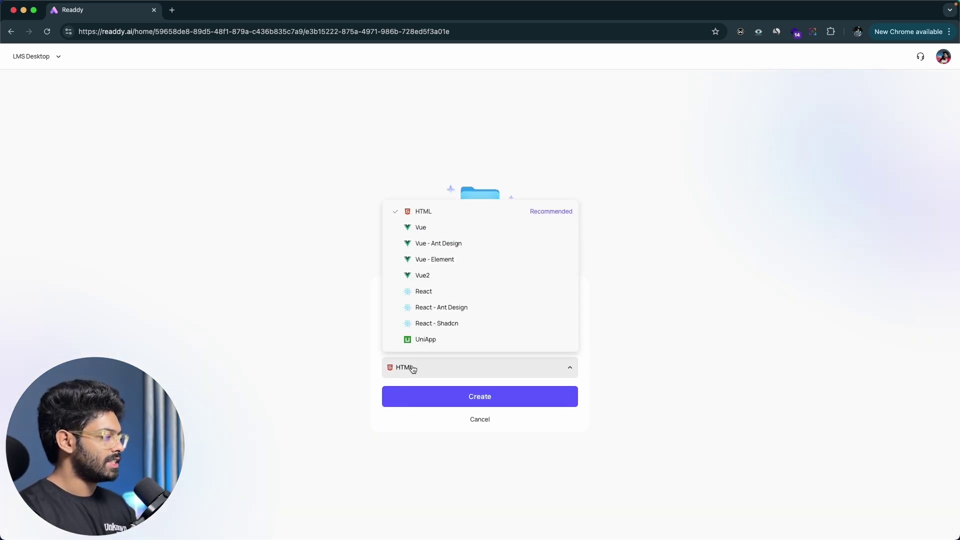
{"action": "left_click", "coordinate": [464, 298]}
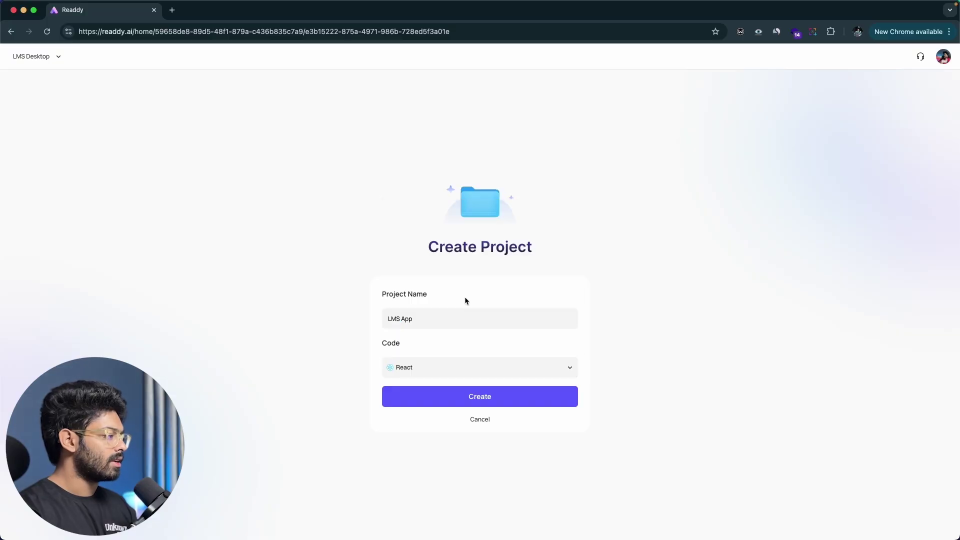
{"action": "left_click", "coordinate": [484, 399]}
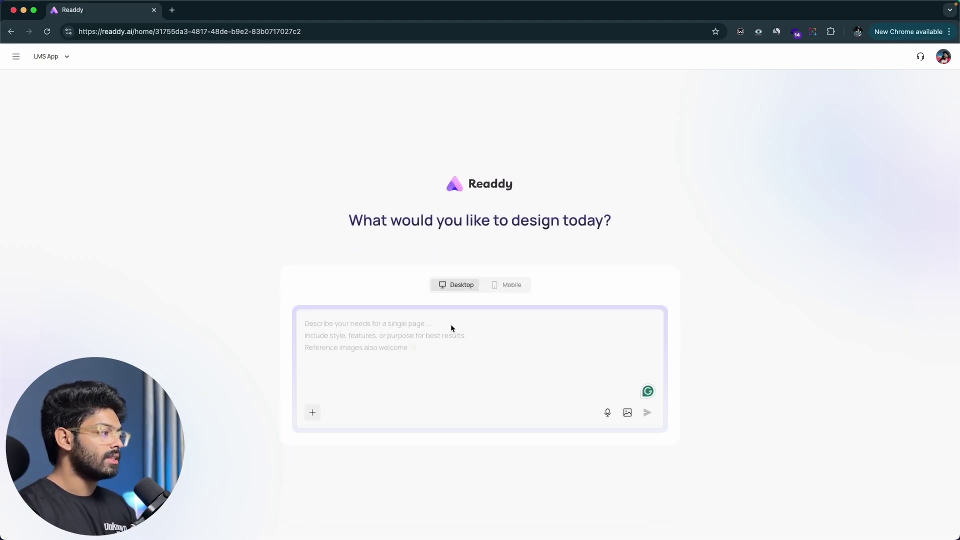
Step: Submit a Mobile coding LMS prompt with notifications, search, challenges, forum and profile sentences
{"action": "left_click", "coordinate": [511, 287]}
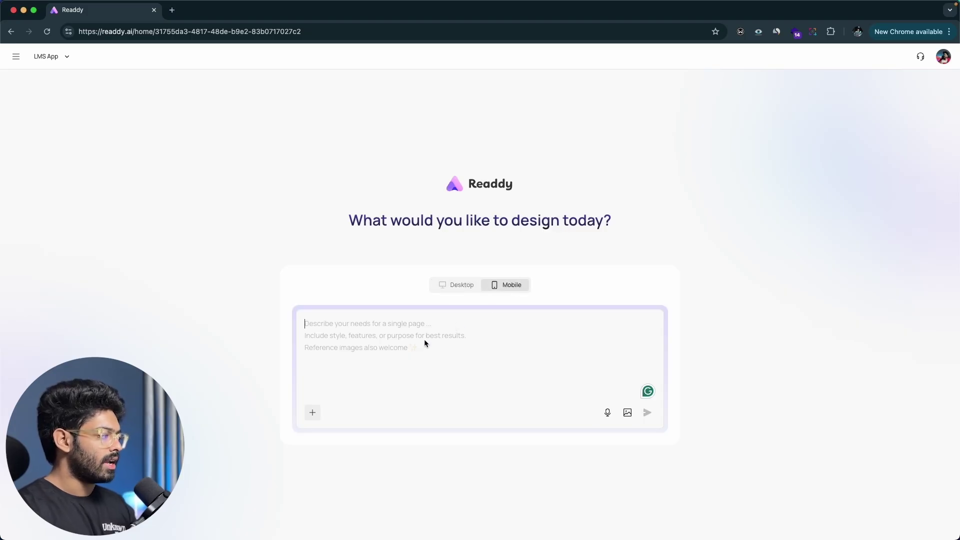
{"action": "type", "text": "A LMS"}
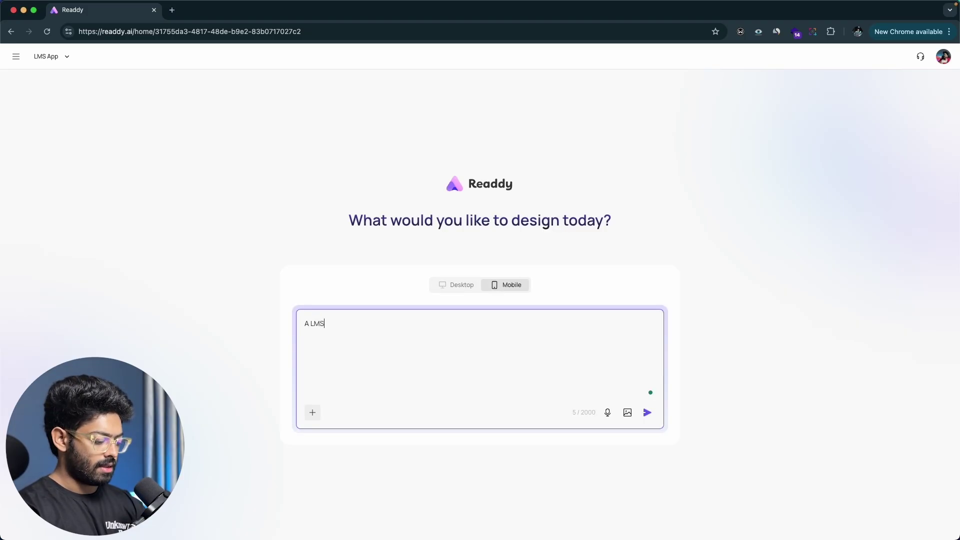
{"action": "type", "text": " for learning"}
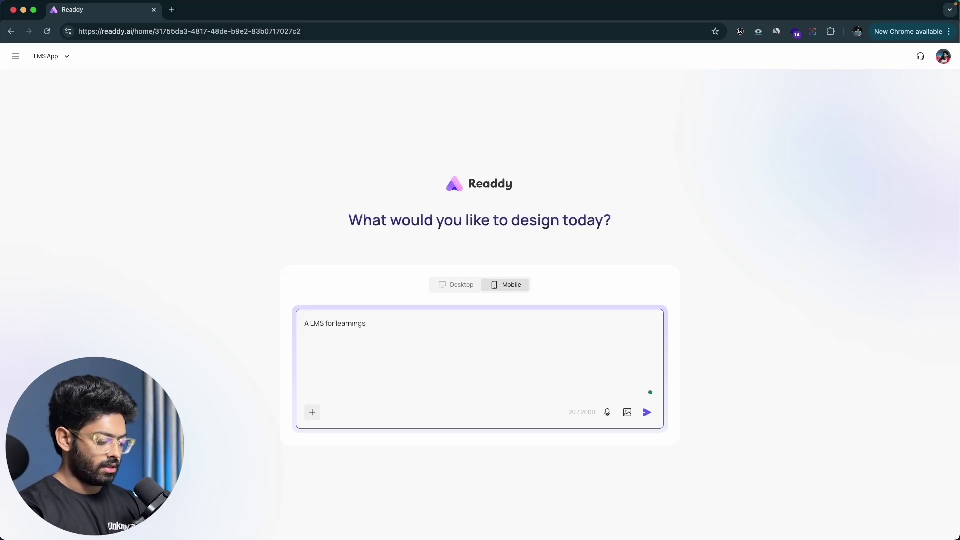
{"action": "type", "text": " coding and"}
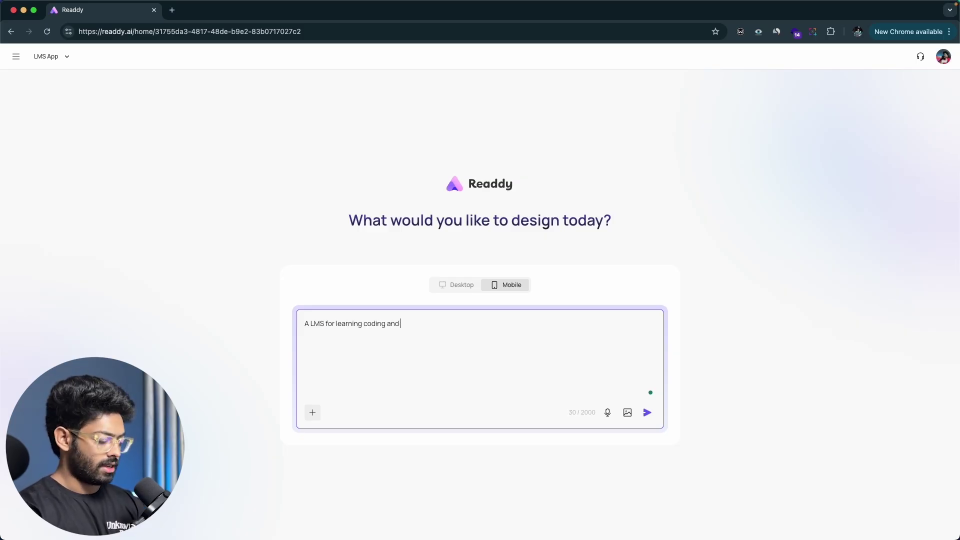
{"action": "type", "text": " programming"}
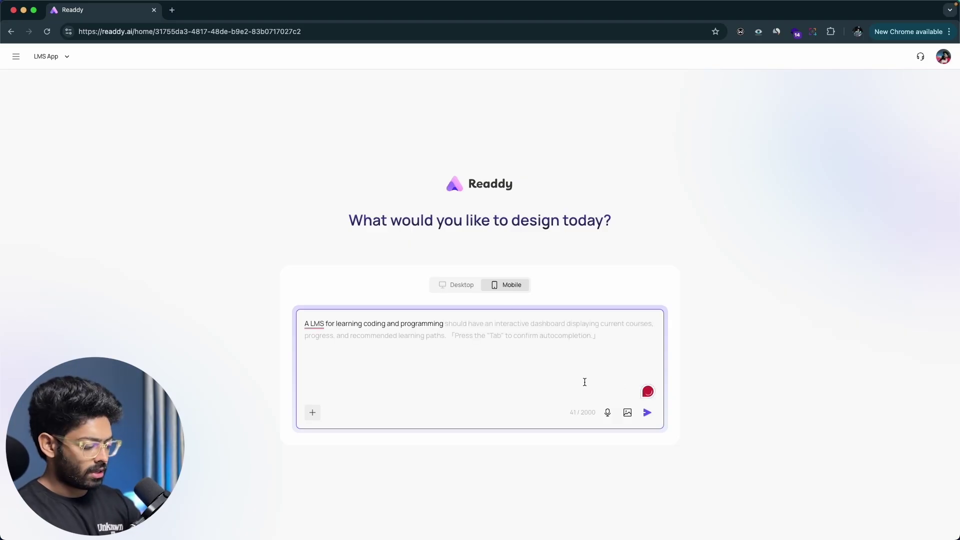
{"action": "key", "text": "Tab"}
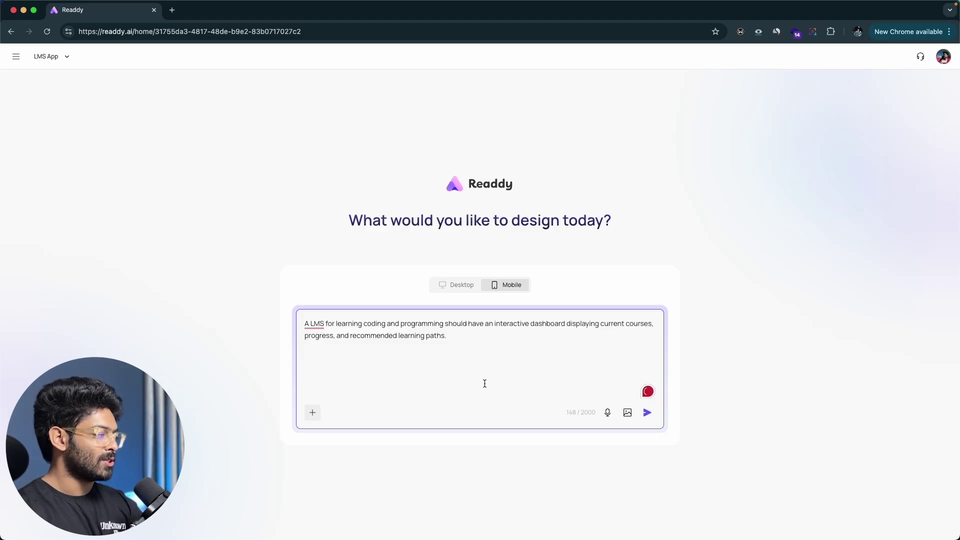
{"action": "key", "text": "Tab"}
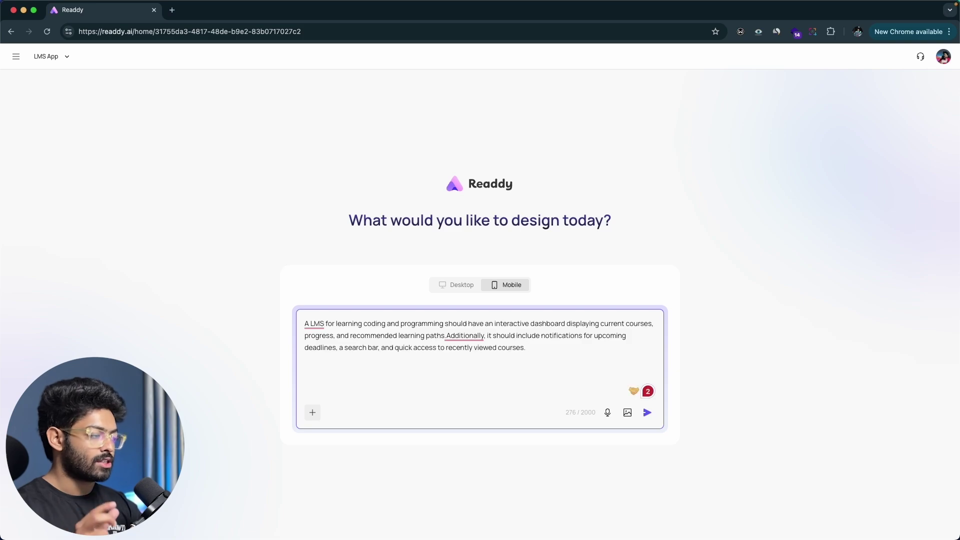
{"action": "key", "text": "Tab"}
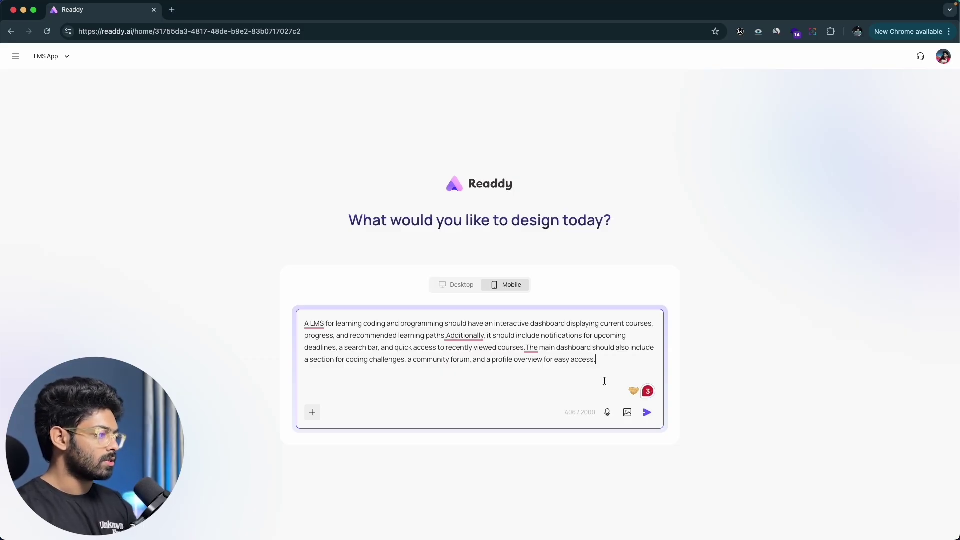
{"action": "left_click", "coordinate": [648, 412]}
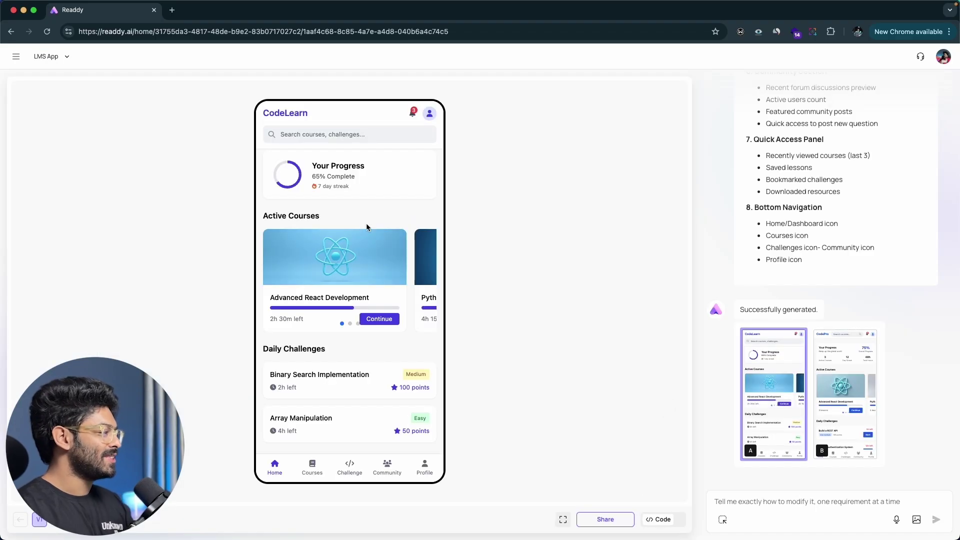
Step: Browse the CodeLearn dashboard preview and slide its Active Courses carousel to the next course
{"action": "scroll", "coordinate": [366, 223], "scroll_direction": "down", "scroll_amount": 3}
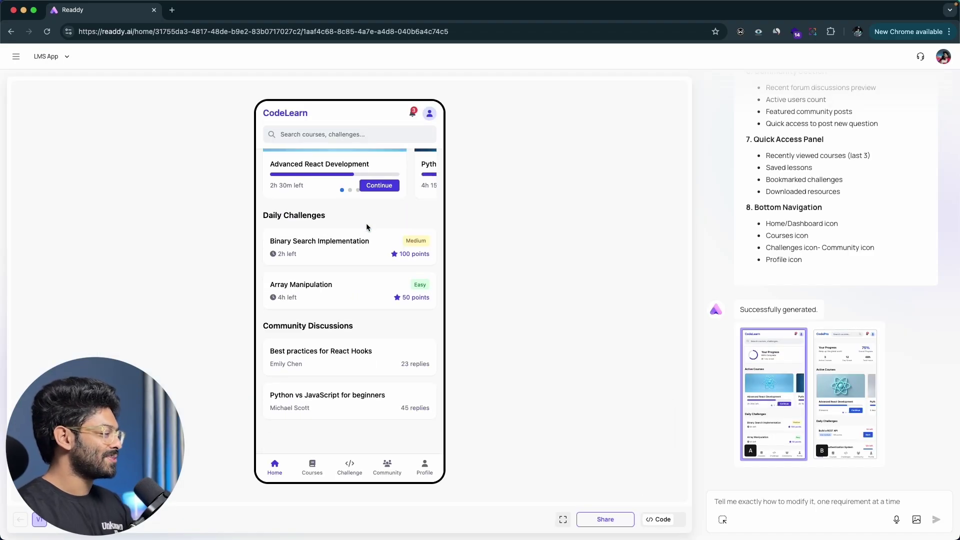
{"action": "scroll", "coordinate": [366, 223], "scroll_direction": "up", "scroll_amount": 3}
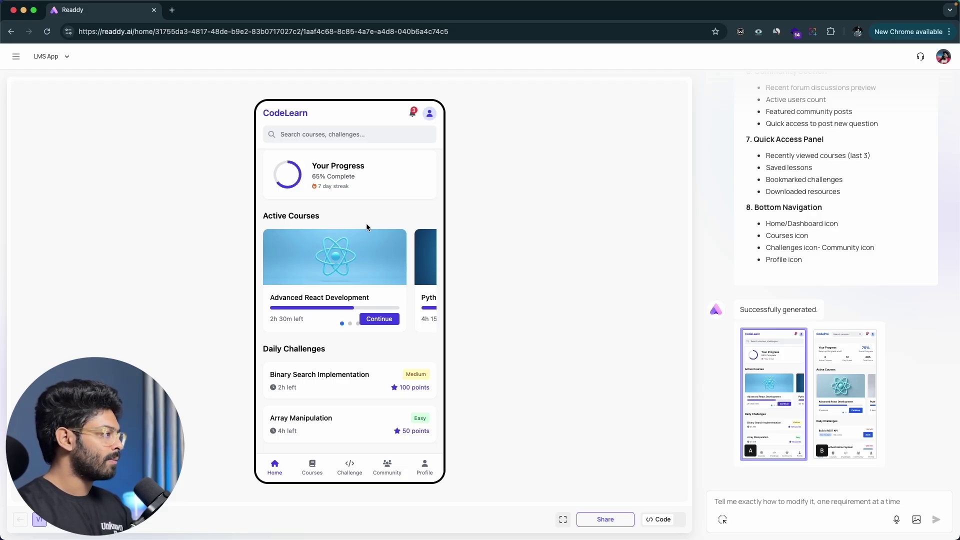
{"action": "left_click_drag", "start_coordinate": [353, 266], "coordinate": [331, 262]}
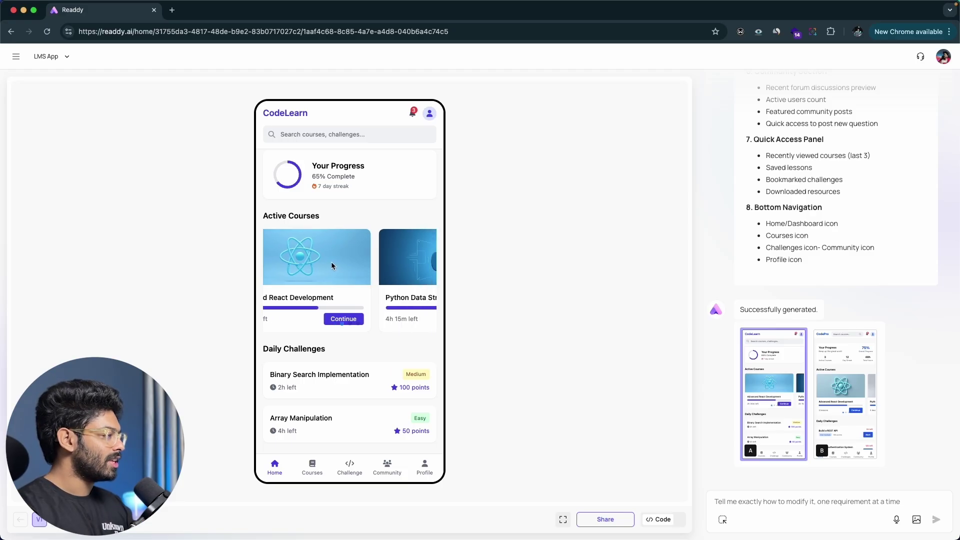
{"action": "scroll", "coordinate": [387, 275], "scroll_direction": "right", "scroll_amount": 2}
{"action": "scroll", "coordinate": [377, 351], "scroll_direction": "down", "scroll_amount": 2}
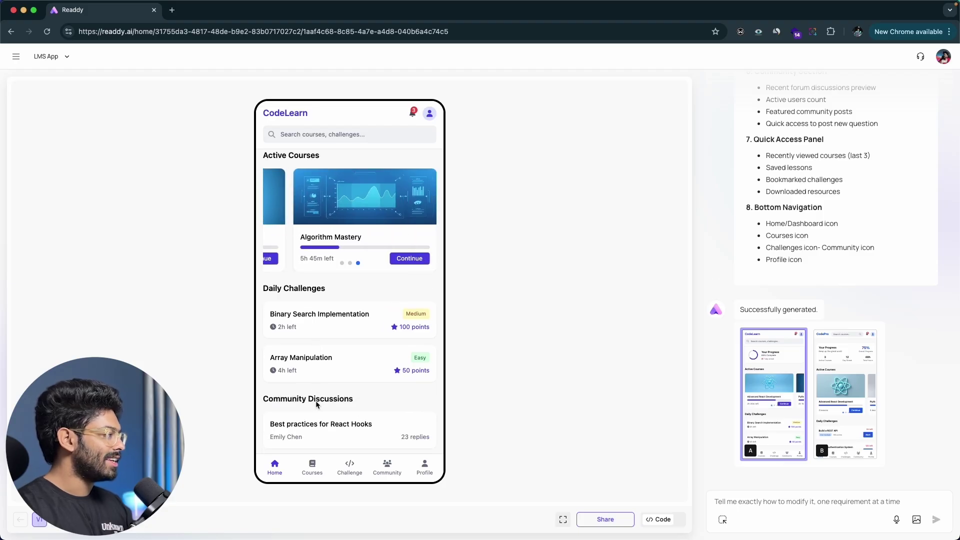
{"action": "scroll", "coordinate": [315, 401], "scroll_direction": "up", "scroll_amount": 2}
{"action": "scroll", "coordinate": [333, 327], "scroll_direction": "down", "scroll_amount": 3}
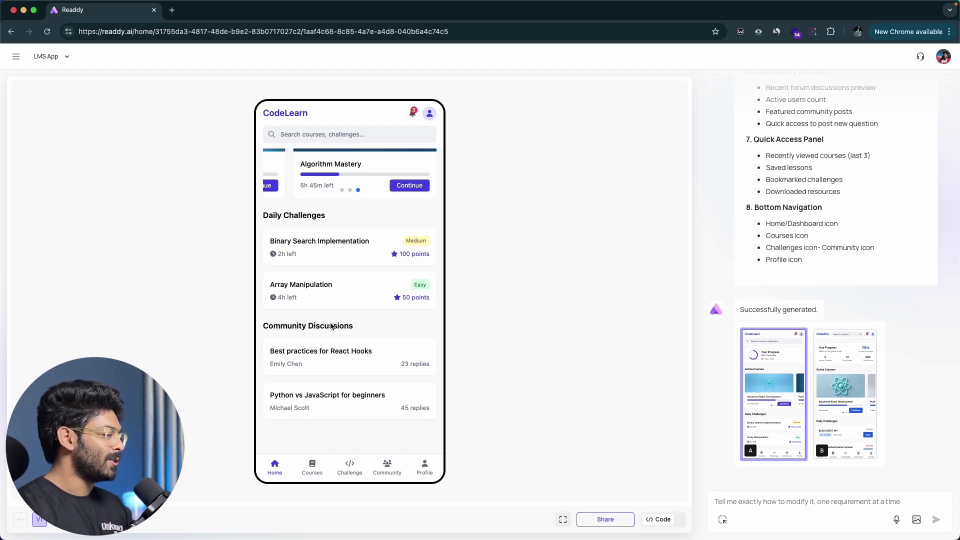
Step: Compare the CodePro design, return to CodeLearn, and show the project's Pages list
{"action": "left_click", "coordinate": [857, 375]}
{"action": "scroll", "coordinate": [382, 347], "scroll_direction": "up", "scroll_amount": 3}
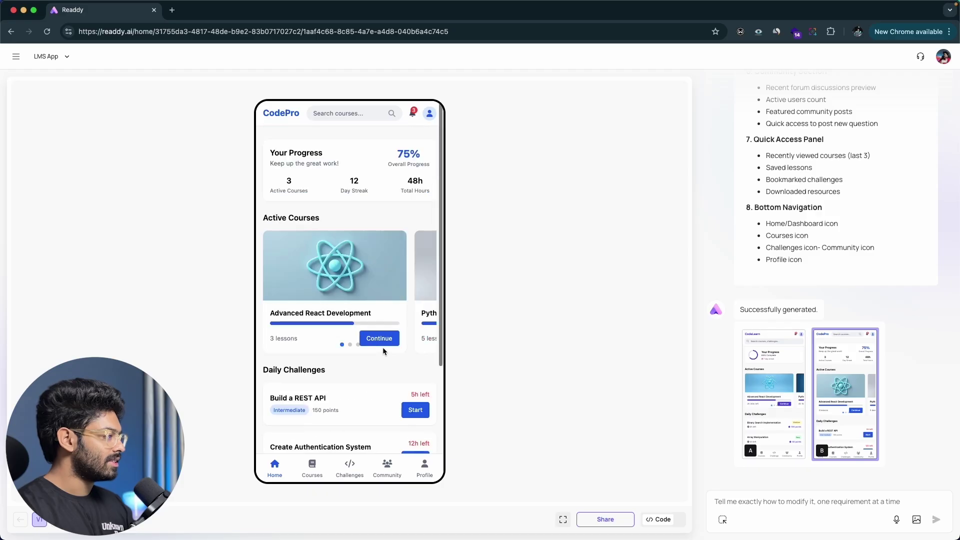
{"action": "left_click", "coordinate": [773, 362]}
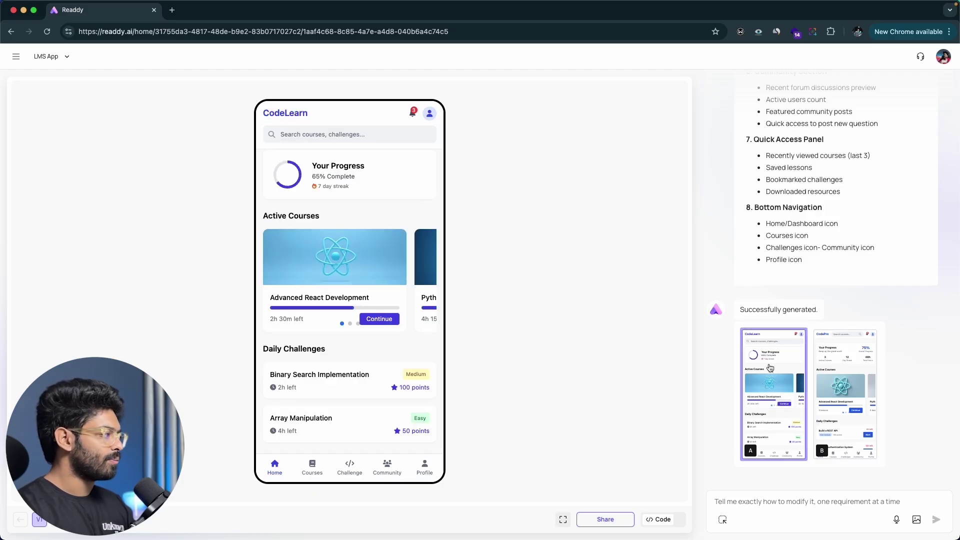
{"action": "scroll", "coordinate": [381, 261], "scroll_direction": "down", "scroll_amount": 1}
{"action": "scroll", "coordinate": [381, 259], "scroll_direction": "down", "scroll_amount": 2}
{"action": "left_click", "coordinate": [16, 56]}
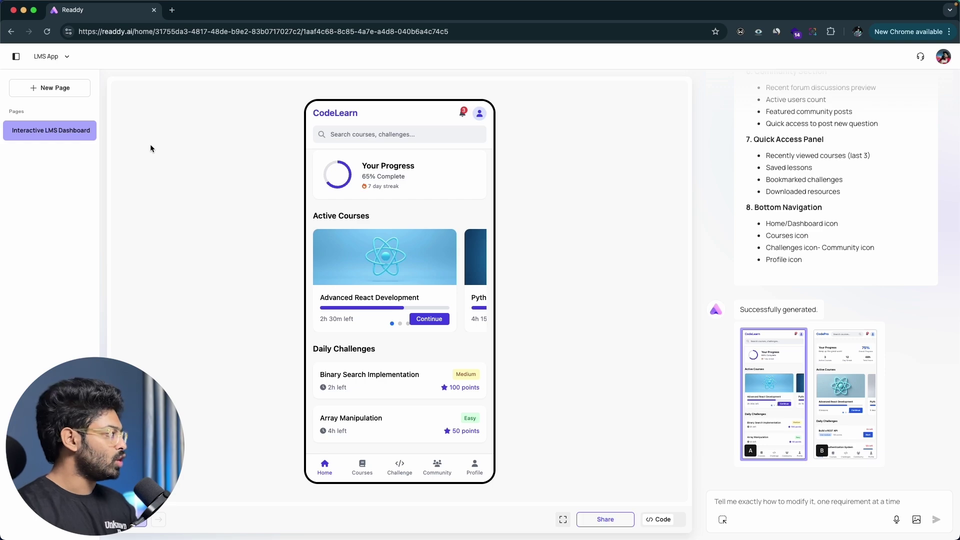
Step: Add a new page from the prompt 'a course details page'
{"action": "left_click", "coordinate": [56, 94]}
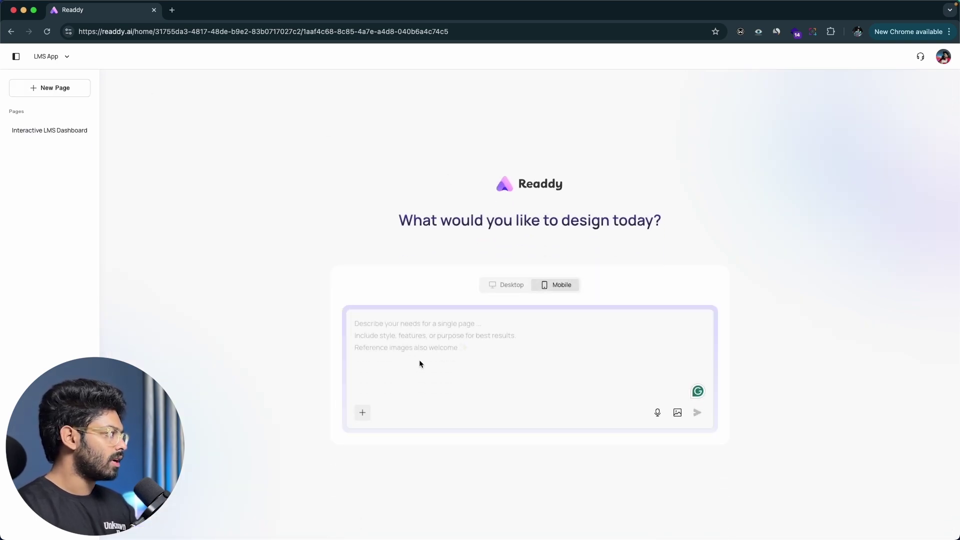
{"action": "type", "text": "a cour"}
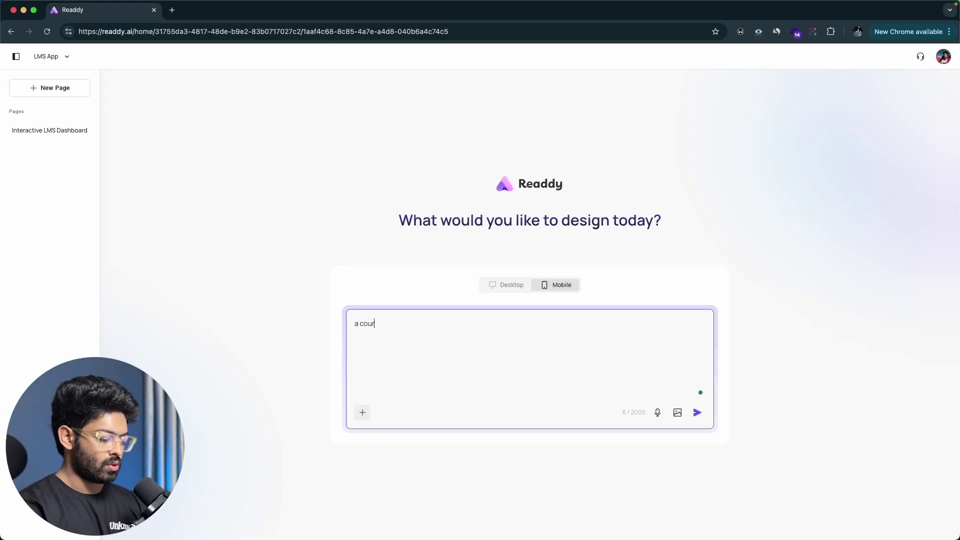
{"action": "type", "text": "se details page"}
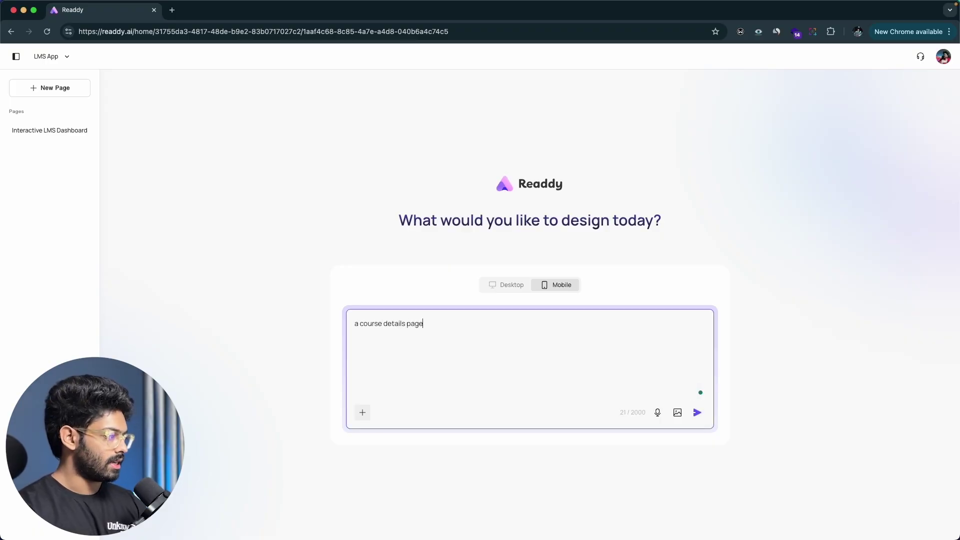
{"action": "key", "text": "Return"}
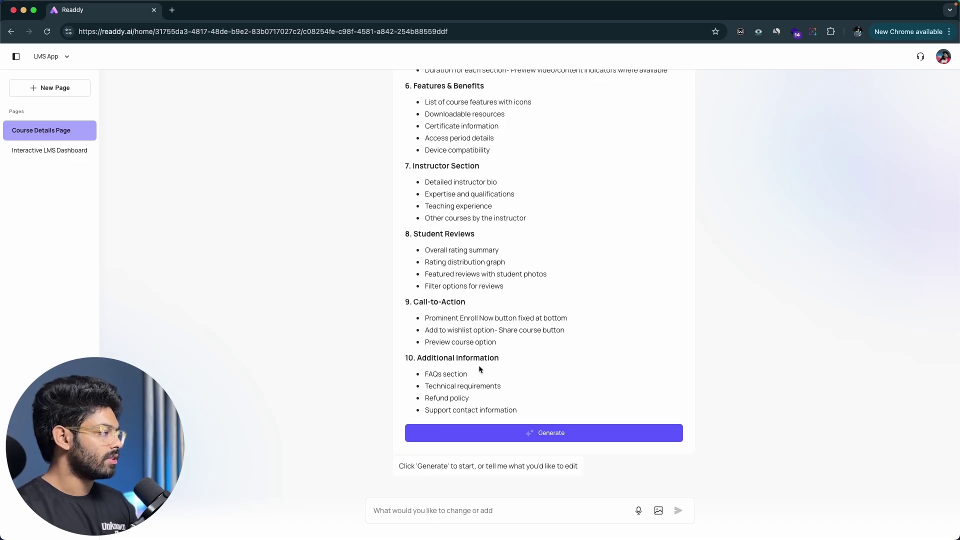
Step: Generate the Course Details page and review the Machine Learning (A) and Digital Marketing Mastery (B) designs
{"action": "left_click", "coordinate": [539, 434]}
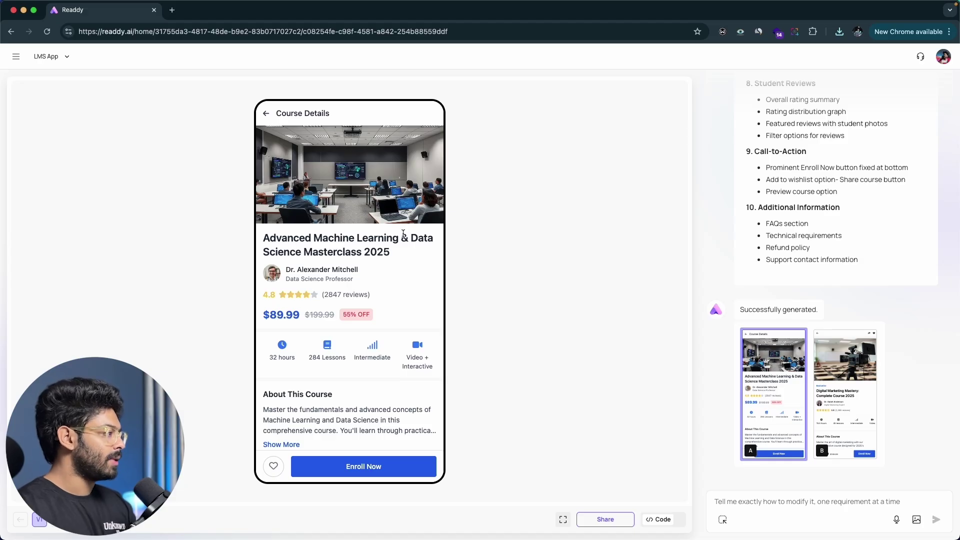
{"action": "scroll", "coordinate": [311, 265], "scroll_direction": "down", "scroll_amount": 3}
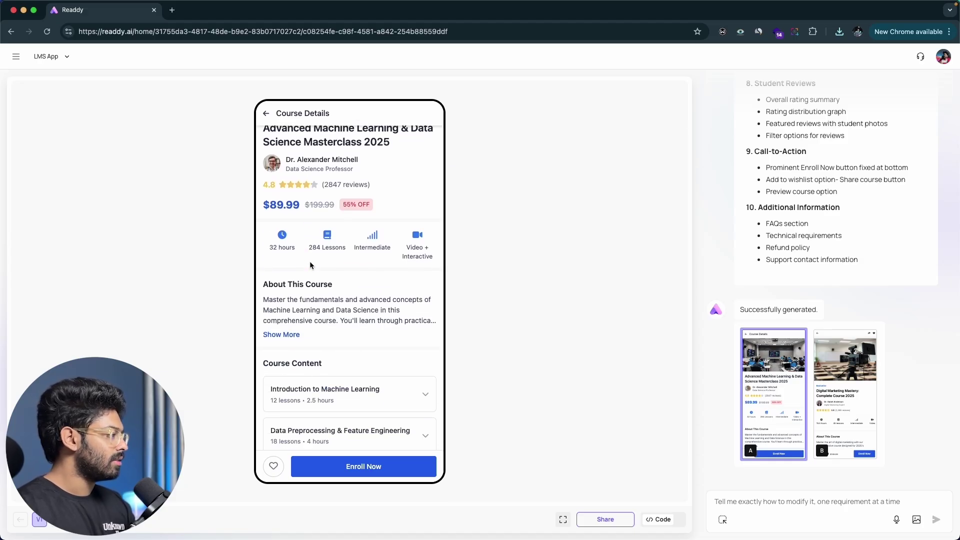
{"action": "scroll", "coordinate": [310, 265], "scroll_direction": "down", "scroll_amount": 5}
{"action": "scroll", "coordinate": [311, 266], "scroll_direction": "up", "scroll_amount": 8}
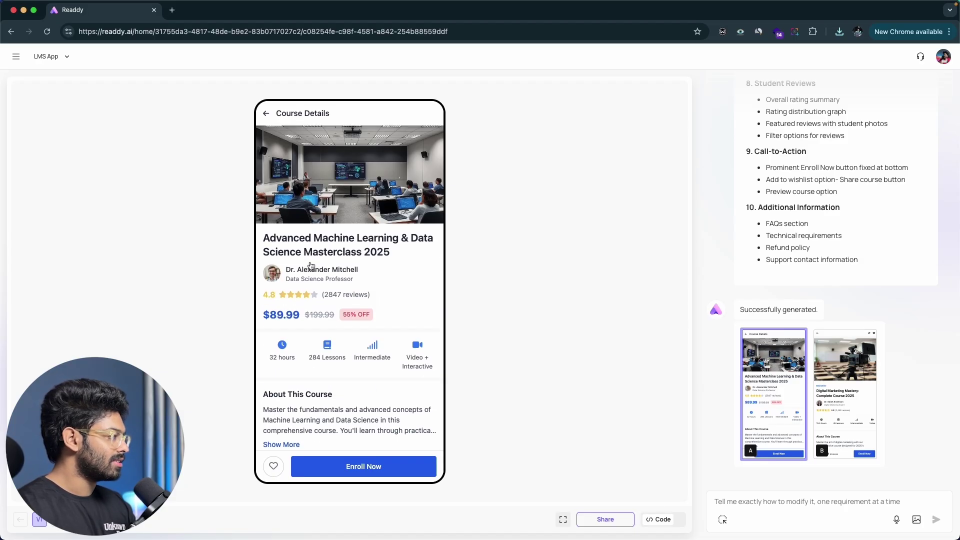
{"action": "scroll", "coordinate": [311, 262], "scroll_direction": "down", "scroll_amount": 8}
{"action": "left_click", "coordinate": [847, 389]}
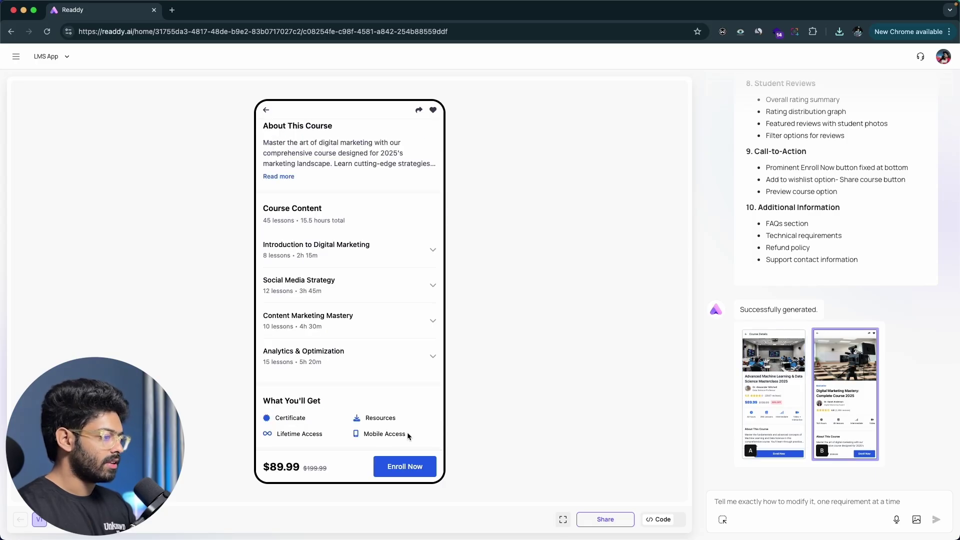
{"action": "scroll", "coordinate": [370, 281], "scroll_direction": "up", "scroll_amount": 5}
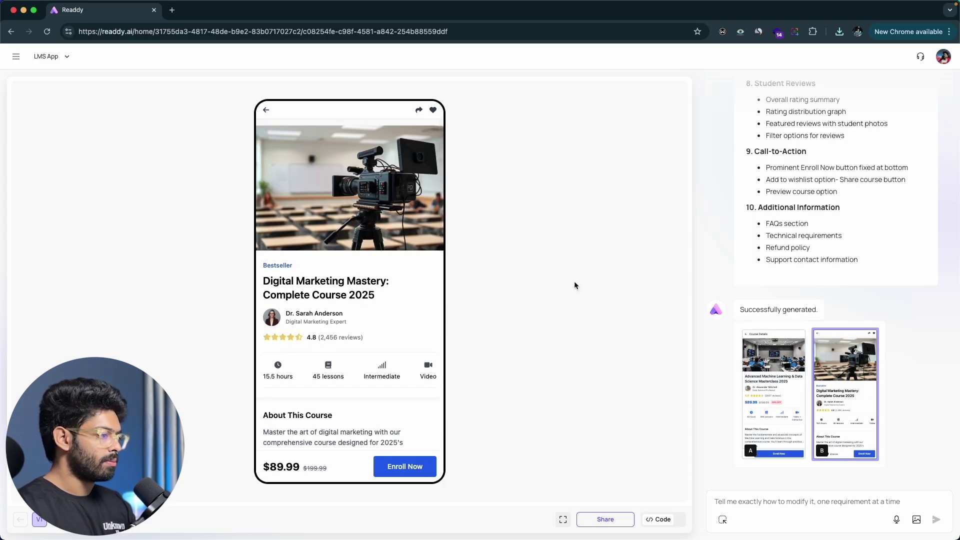
{"action": "scroll", "coordinate": [324, 291], "scroll_direction": "down", "scroll_amount": 3}
{"action": "scroll", "coordinate": [325, 294], "scroll_direction": "up", "scroll_amount": 3}
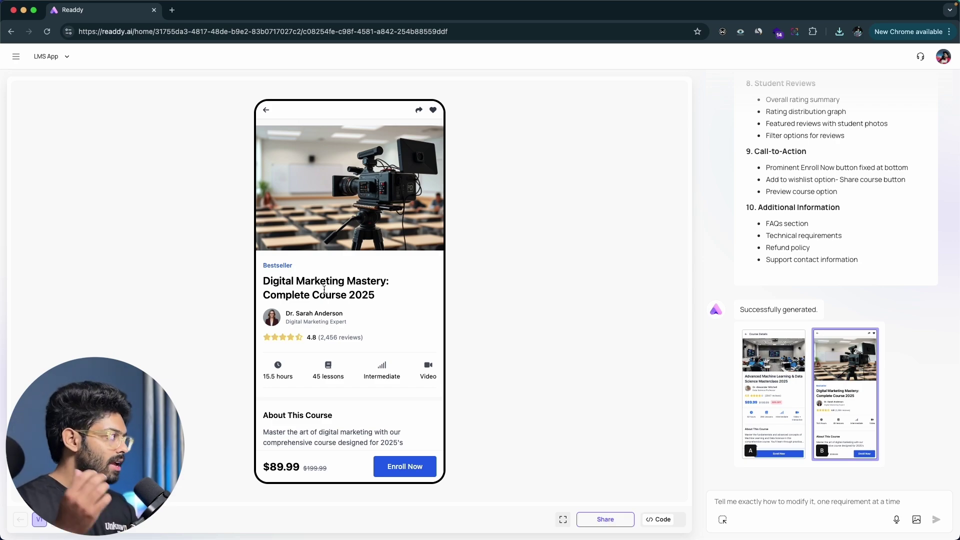
Step: Show the course details page's React source and select and scroll through the code
{"action": "left_click", "coordinate": [663, 520]}
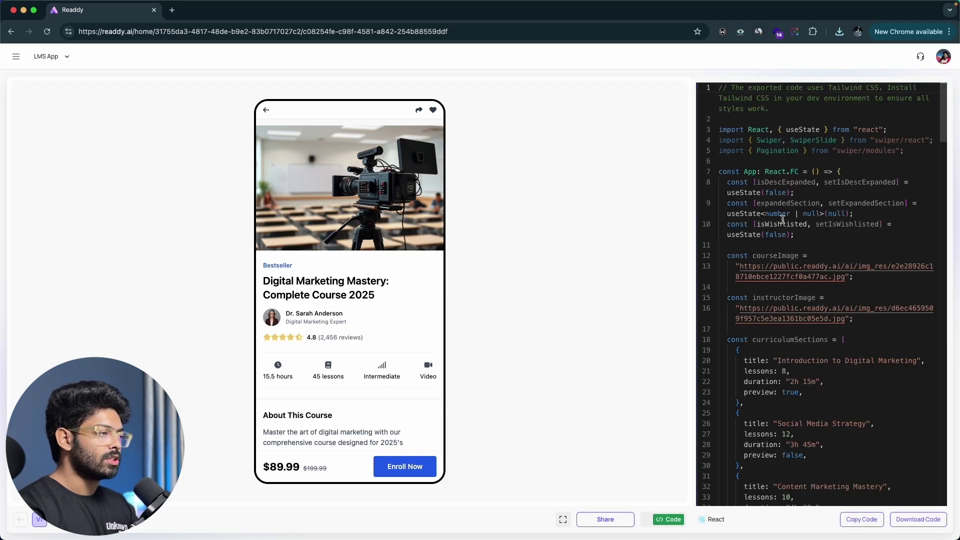
{"action": "left_click_drag", "start_coordinate": [720, 130], "coordinate": [821, 216]}
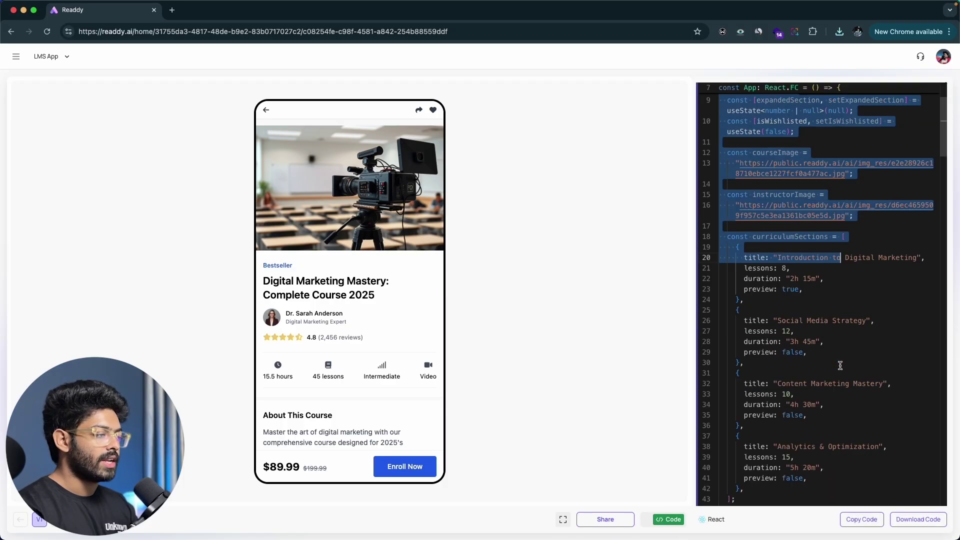
{"action": "scroll", "coordinate": [840, 365], "scroll_direction": "down", "scroll_amount": 10}
{"action": "scroll", "coordinate": [841, 366], "scroll_direction": "up", "scroll_amount": 10}
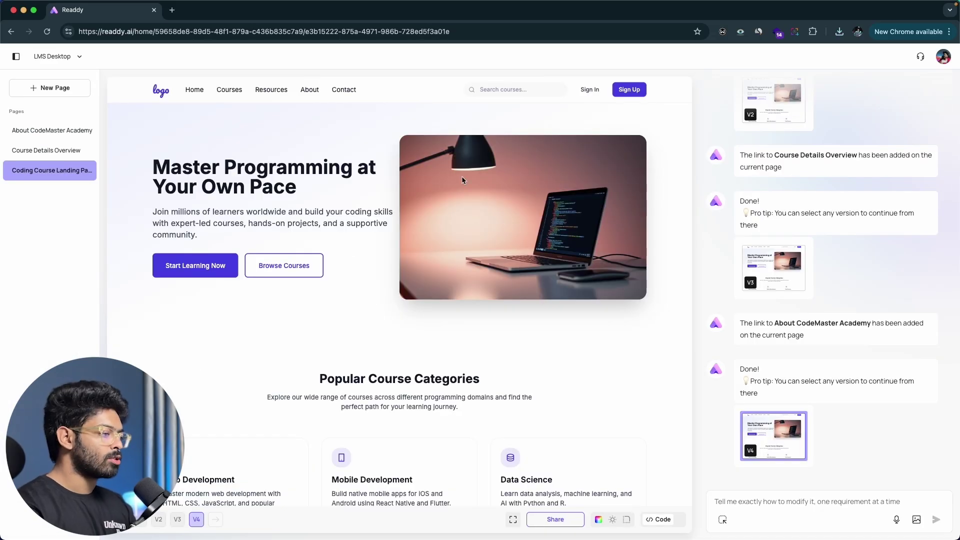
Step: Select the hero laptop image and write 'replace the hero image with the one attached below'
{"action": "scroll", "coordinate": [467, 216], "scroll_direction": "down", "scroll_amount": 4}
{"action": "scroll", "coordinate": [466, 216], "scroll_direction": "up", "scroll_amount": 4}
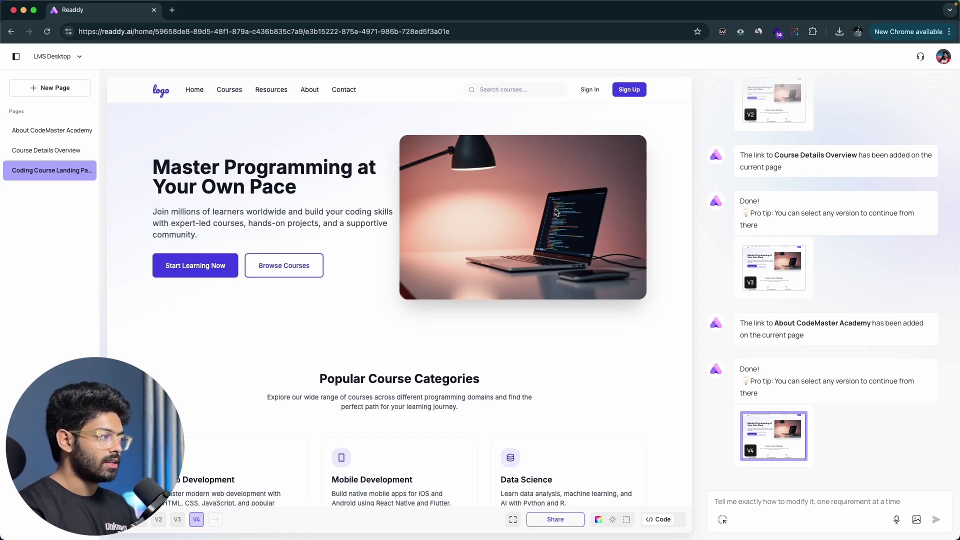
{"action": "left_click", "coordinate": [723, 519]}
{"action": "left_click", "coordinate": [533, 265]}
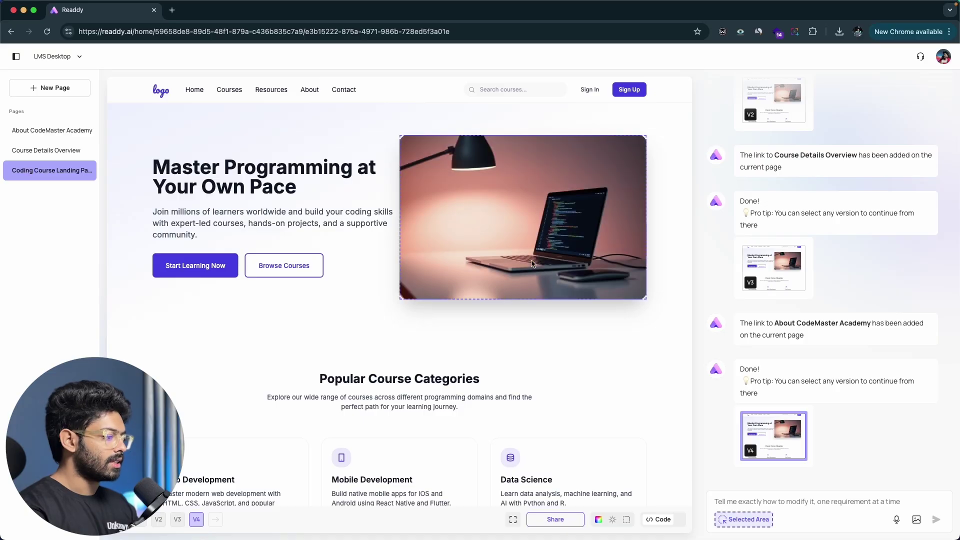
{"action": "left_click", "coordinate": [790, 496]}
{"action": "type", "text": "re"}
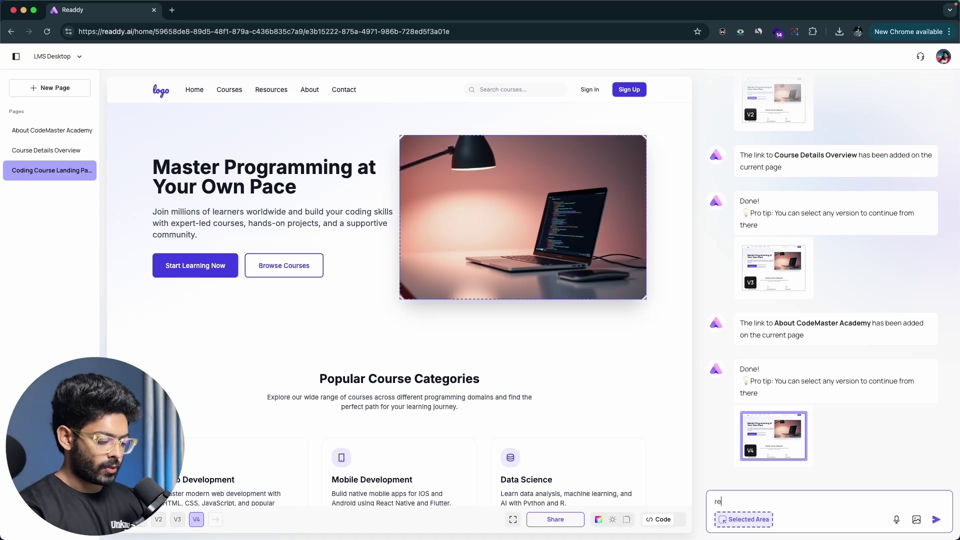
{"action": "type", "text": "place the hero"}
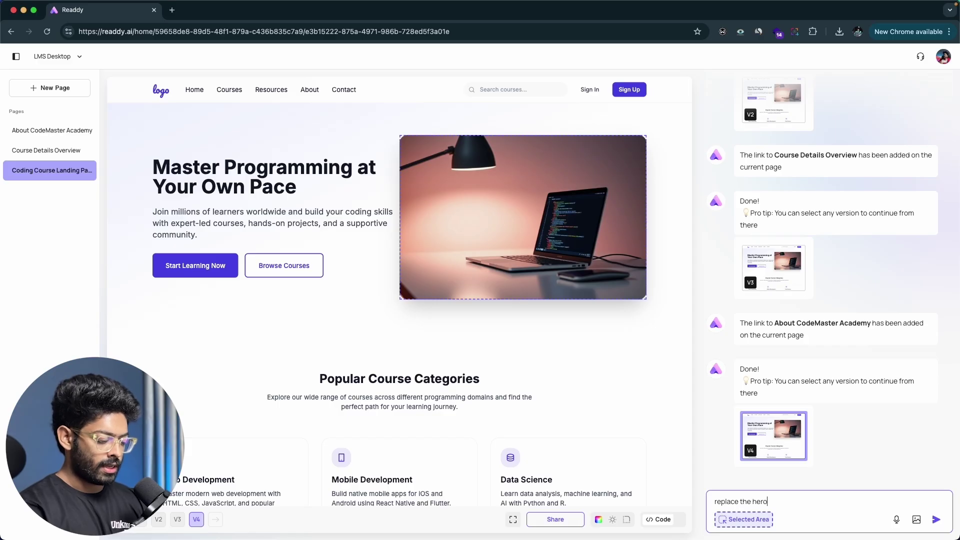
{"action": "type", "text": " image with the"}
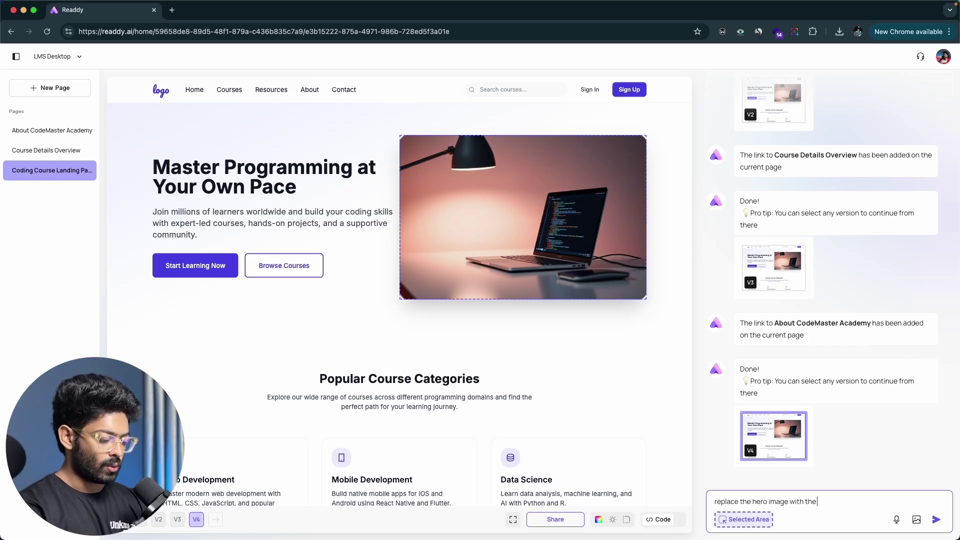
{"action": "type", "text": " one attached belo"}
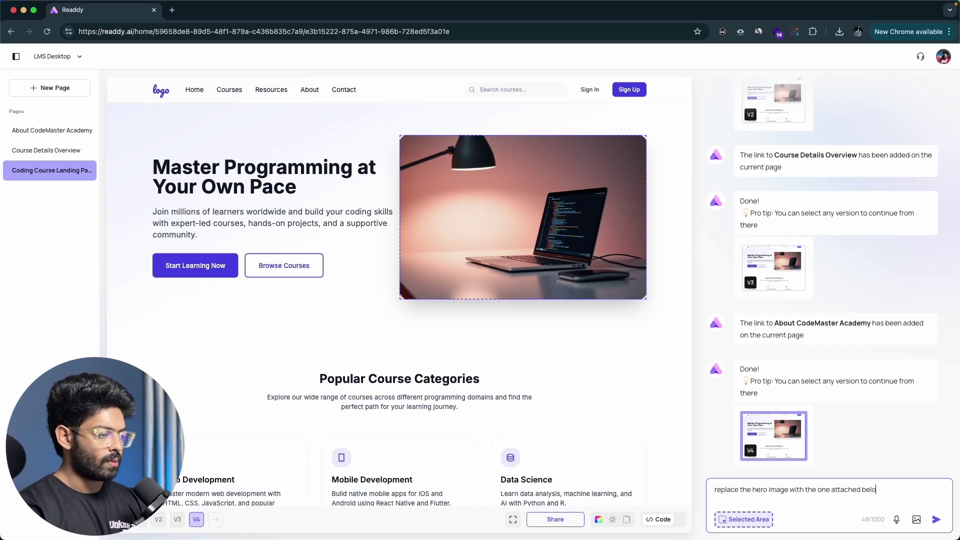
{"action": "type", "text": "w"}
Step: Attach new.jpeg from the desktop files and send the hero replacement request
{"action": "left_click", "coordinate": [917, 520]}
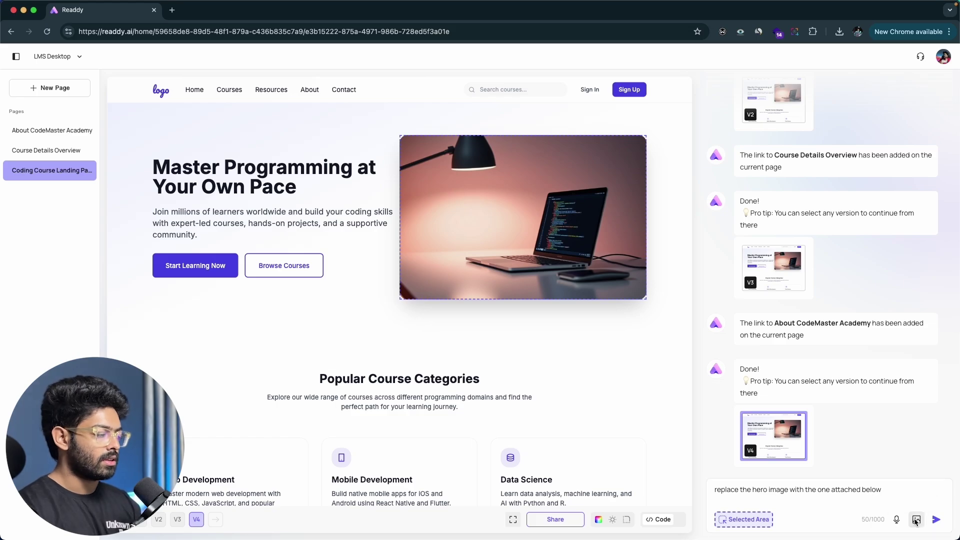
{"action": "left_click", "coordinate": [423, 144]}
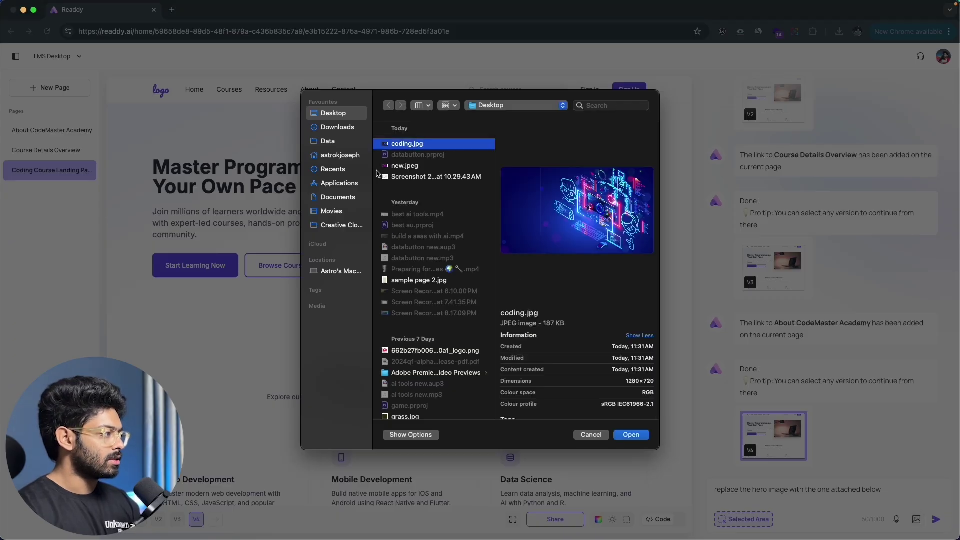
{"action": "left_click", "coordinate": [398, 166]}
{"action": "left_click", "coordinate": [641, 436]}
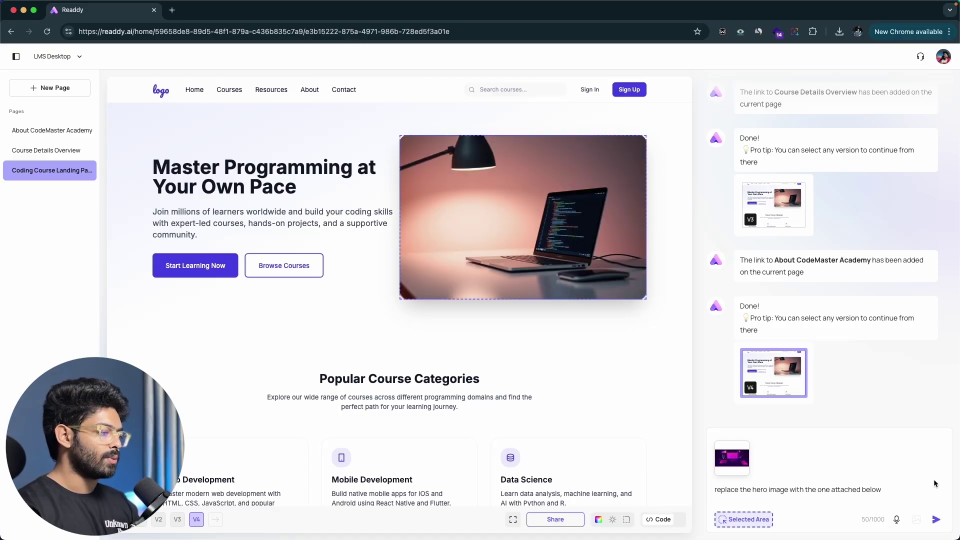
{"action": "key", "text": "Return"}
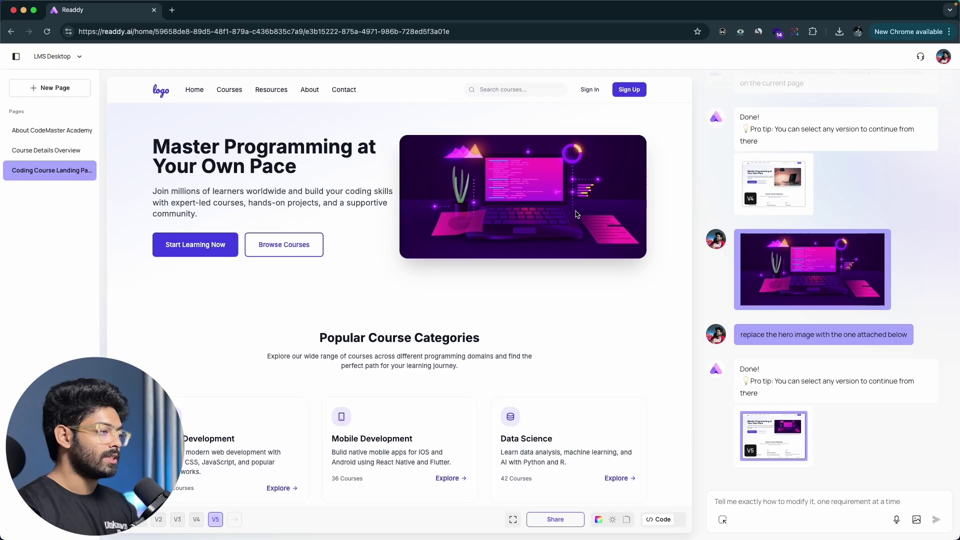
Step: Select the Popular Course Categories section and request 'add a nice yellow background color'
{"action": "scroll", "coordinate": [384, 323], "scroll_direction": "down", "scroll_amount": 5}
{"action": "scroll", "coordinate": [386, 328], "scroll_direction": "up", "scroll_amount": 3}
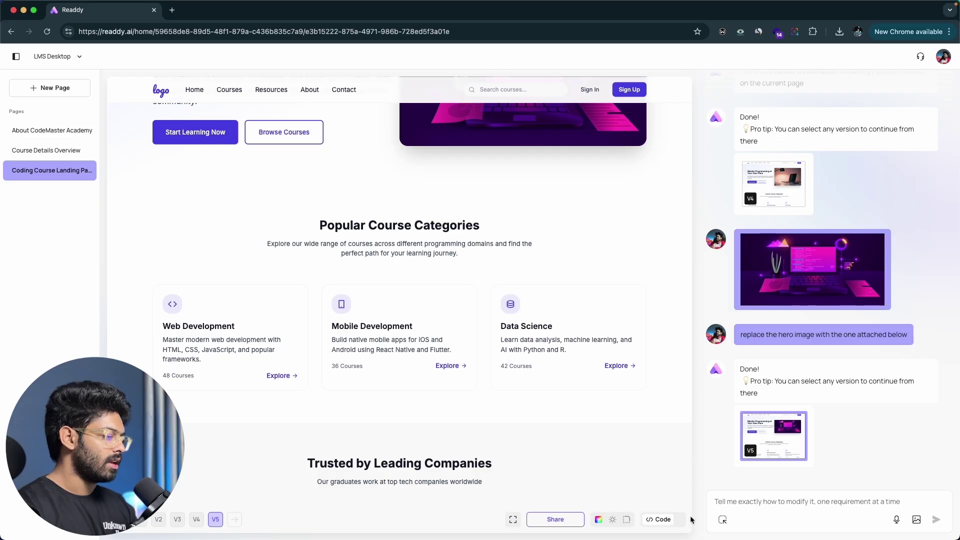
{"action": "left_click", "coordinate": [722, 521]}
{"action": "left_click", "coordinate": [119, 287]}
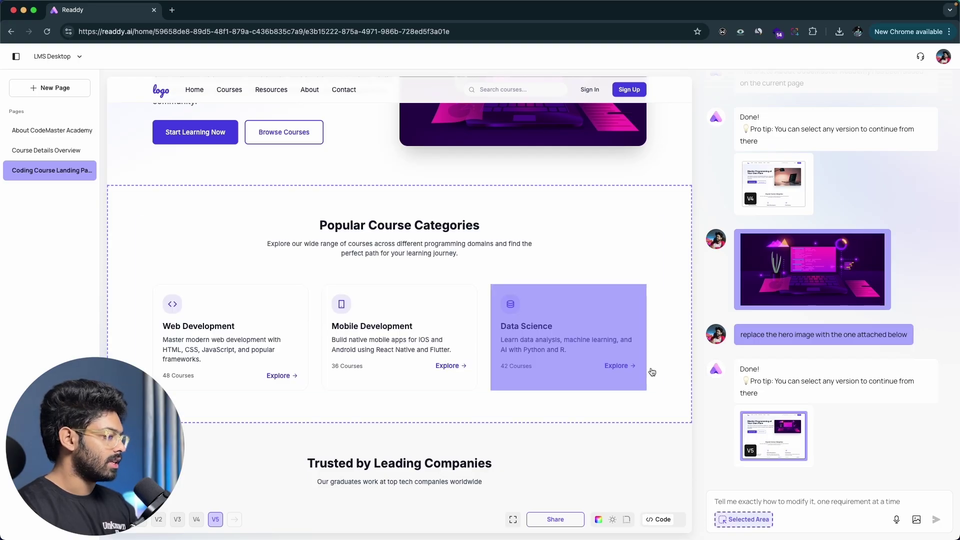
{"action": "type", "text": "add a nice "}
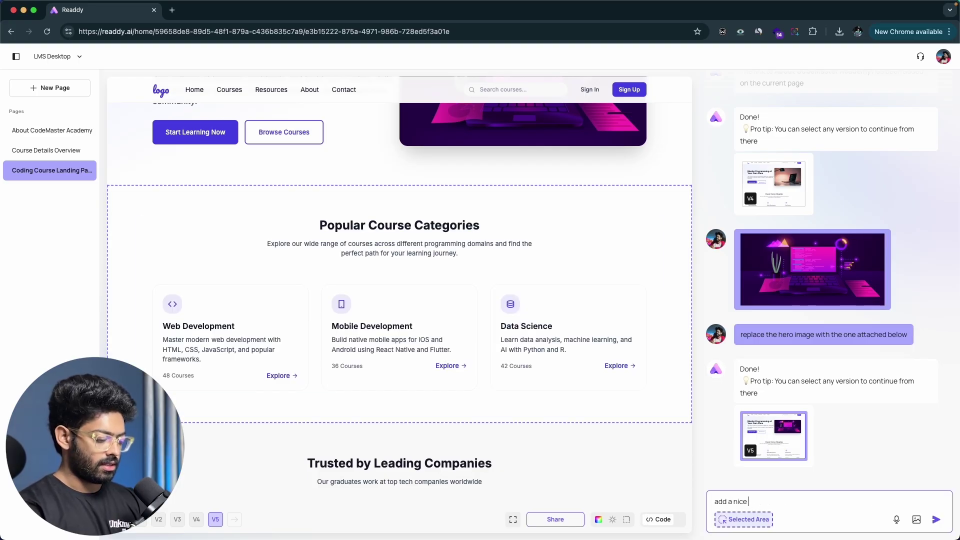
{"action": "type", "text": "yellow background color"}
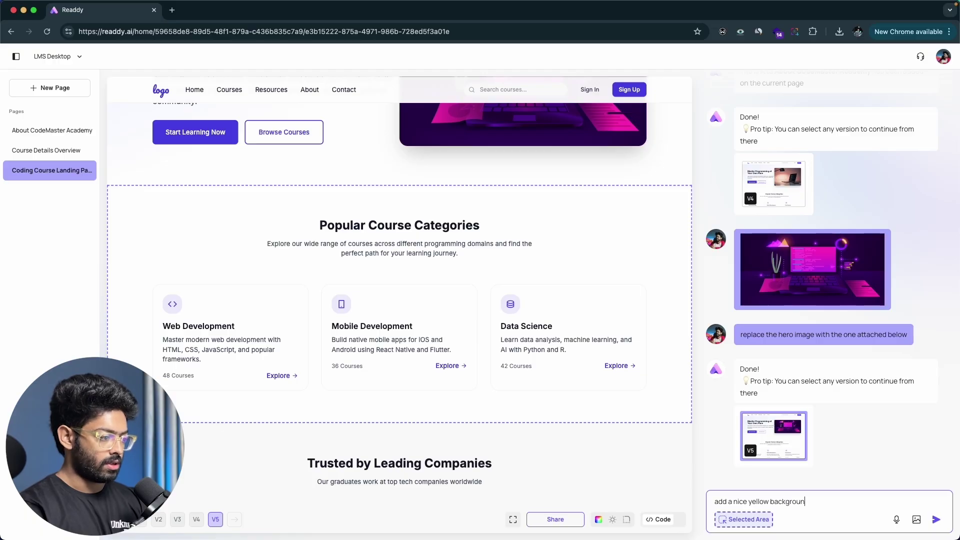
{"action": "key", "text": "Return"}
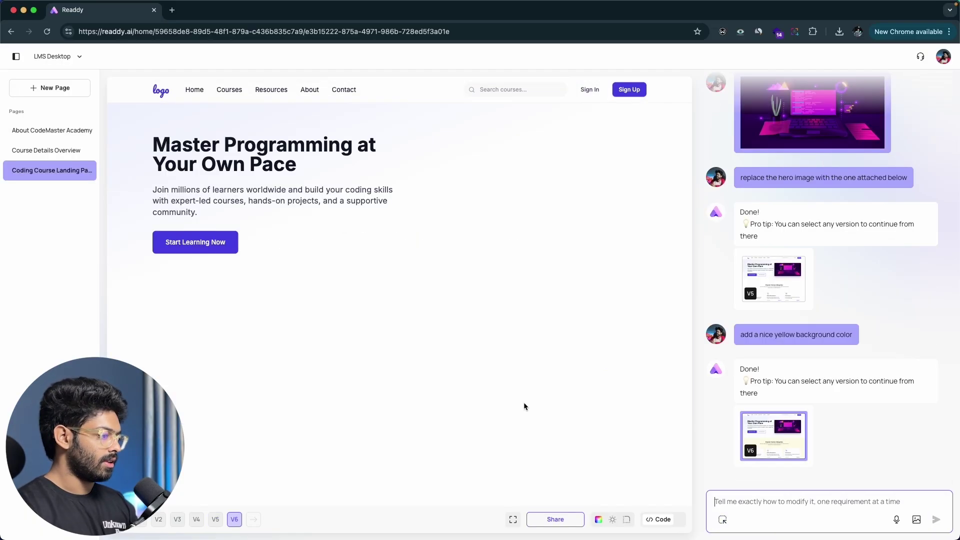
Step: Request subtle animation on all elements at initial load, then view the page fullscreen
{"action": "scroll", "coordinate": [245, 343], "scroll_direction": "down", "scroll_amount": 2}
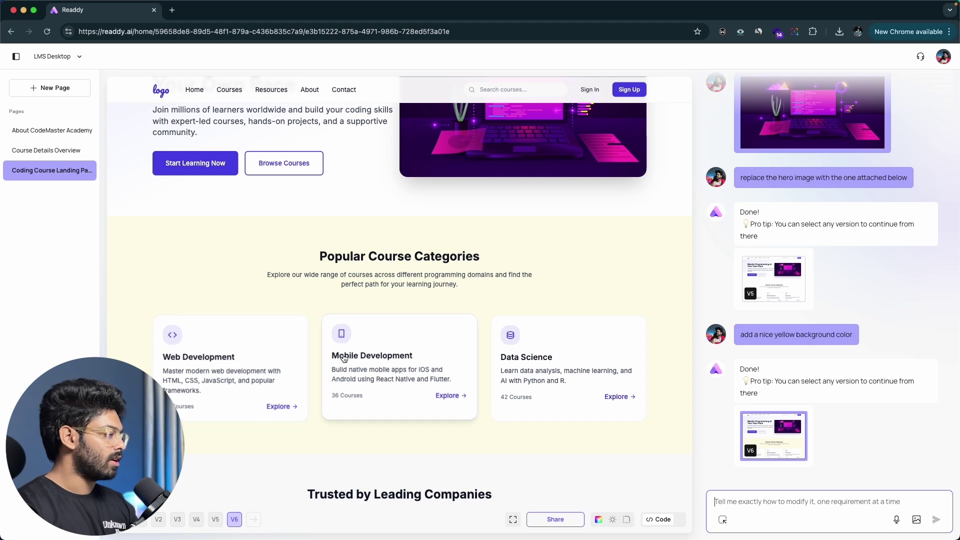
{"action": "scroll", "coordinate": [340, 358], "scroll_direction": "down", "scroll_amount": 8}
{"action": "scroll", "coordinate": [343, 357], "scroll_direction": "up", "scroll_amount": 9}
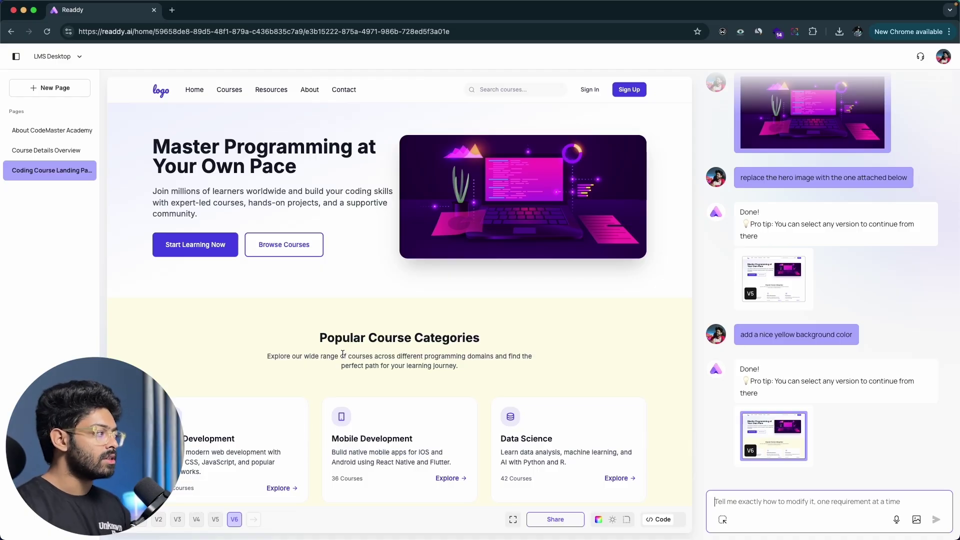
{"action": "type", "text": "add some subtle animation to all elements on the page when it initially loads"}
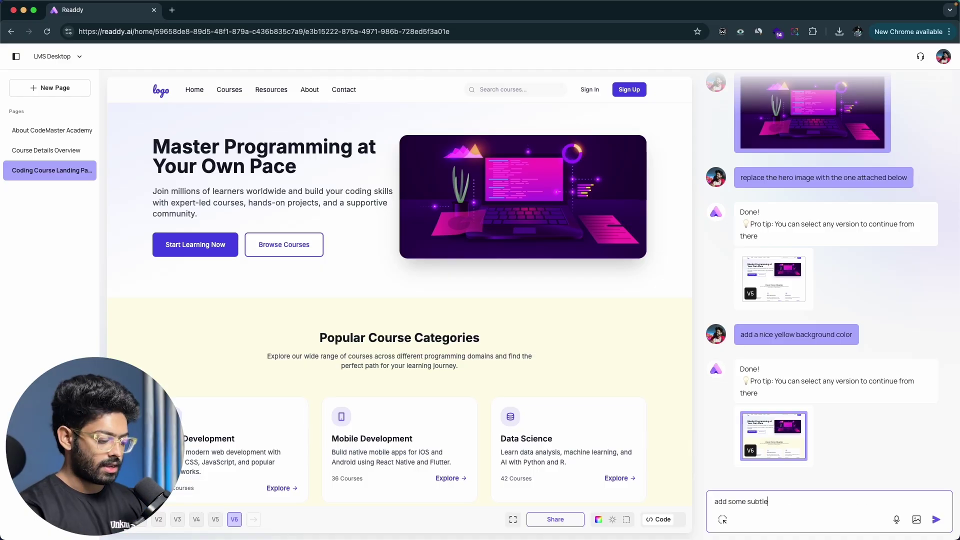
{"action": "key", "text": "Return"}
{"action": "left_click", "coordinate": [513, 519]}
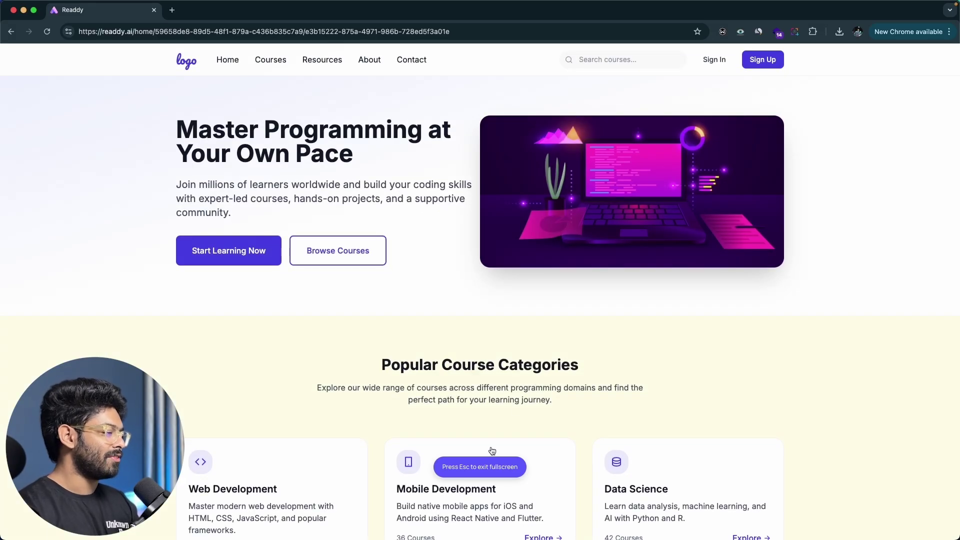
Step: Replay the V7 page fullscreen to check the load animations, then display its HTML source
{"action": "key", "text": "Escape"}
{"action": "left_click", "coordinate": [514, 520]}
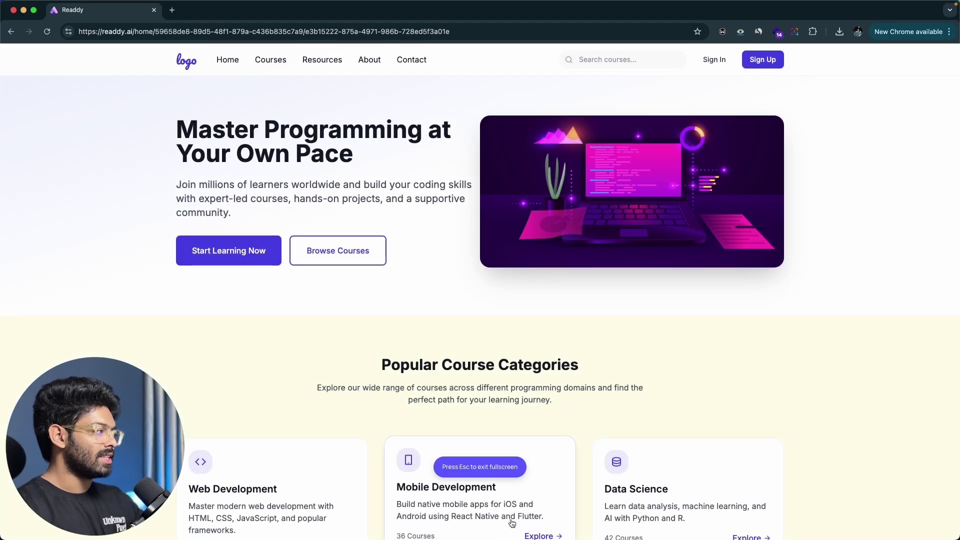
{"action": "scroll", "coordinate": [605, 366], "scroll_direction": "down", "scroll_amount": 10}
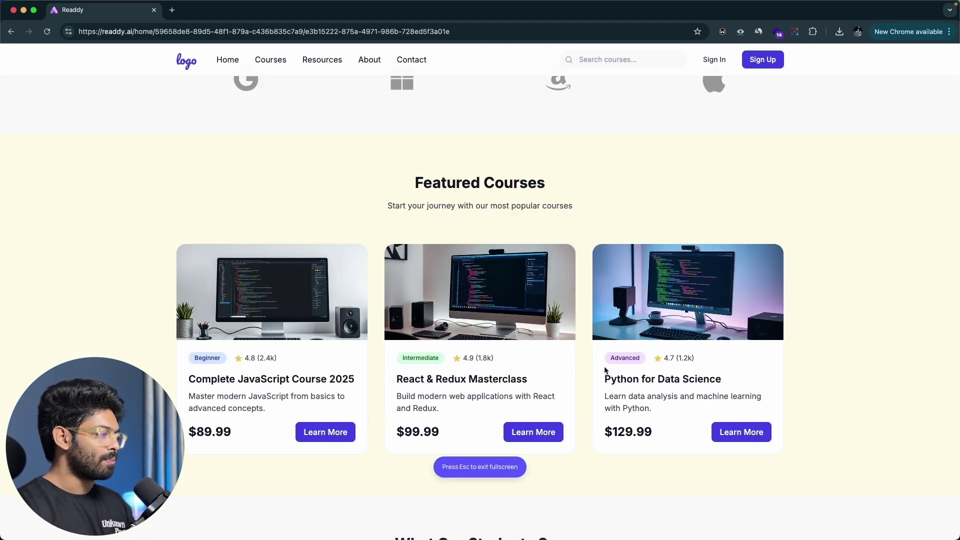
{"action": "scroll", "coordinate": [600, 380], "scroll_direction": "up", "scroll_amount": 5}
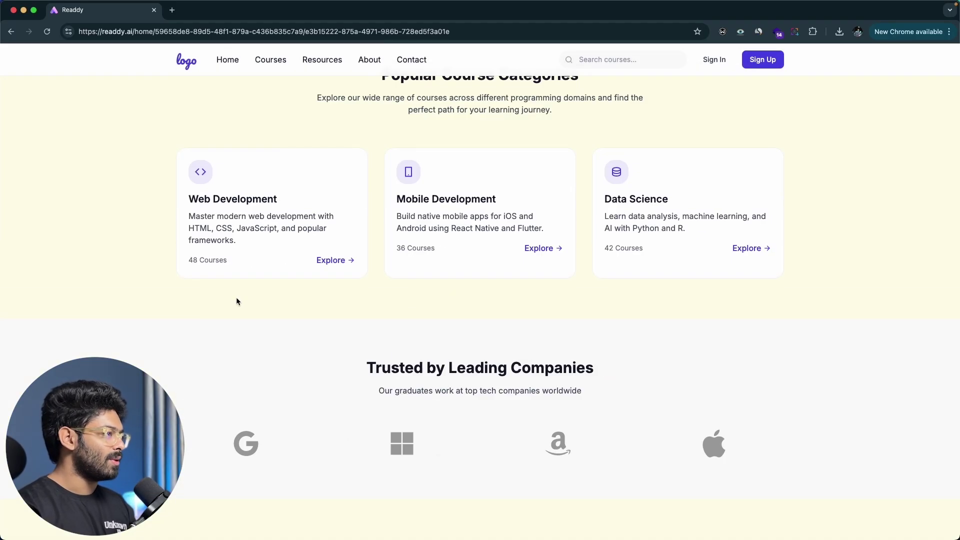
{"action": "key", "text": "Escape"}
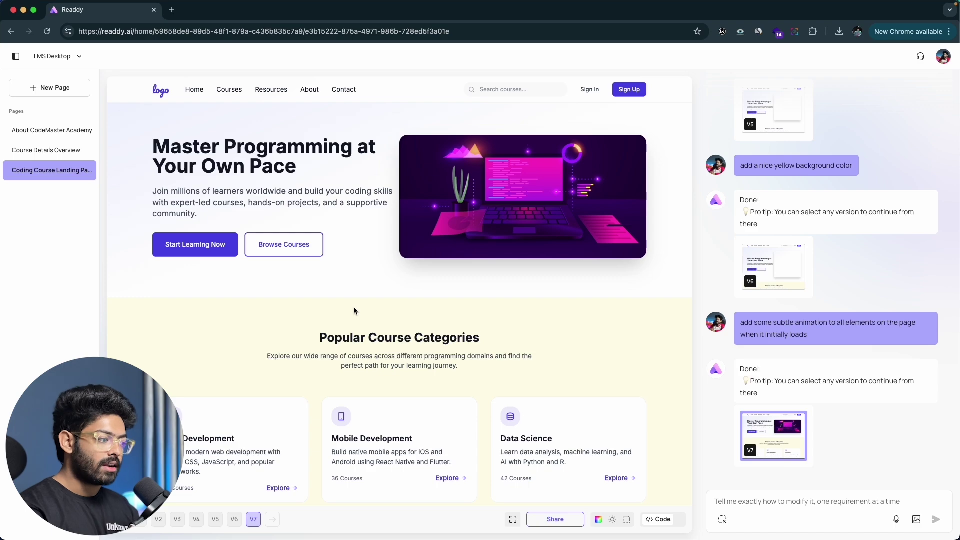
{"action": "left_click", "coordinate": [661, 520]}
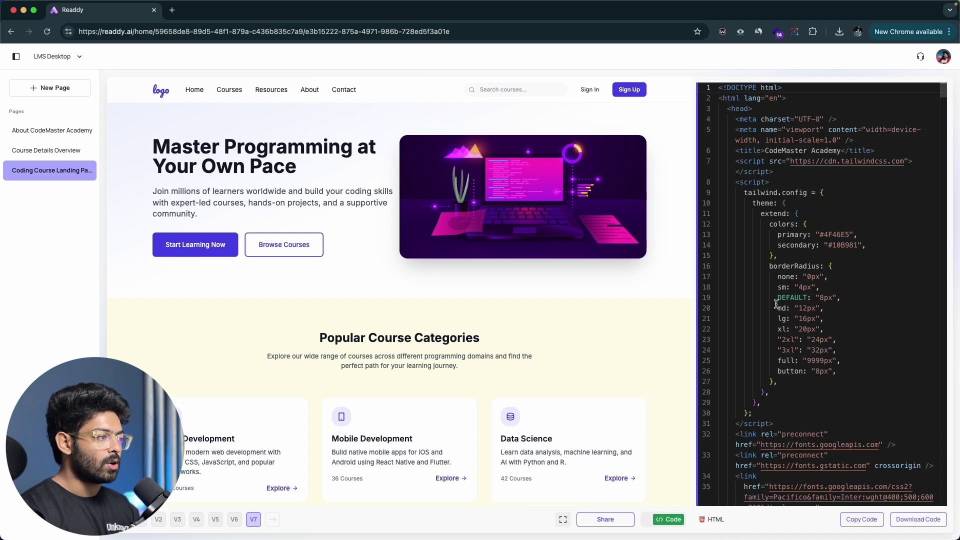